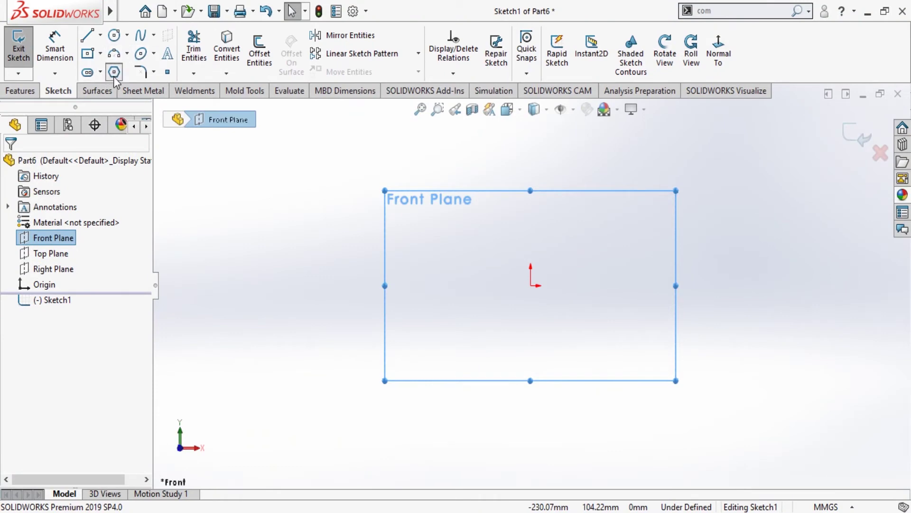
Draw a hexagon centred on the origin, with its bottom vertex vertically below the origin
left_click(114, 73)
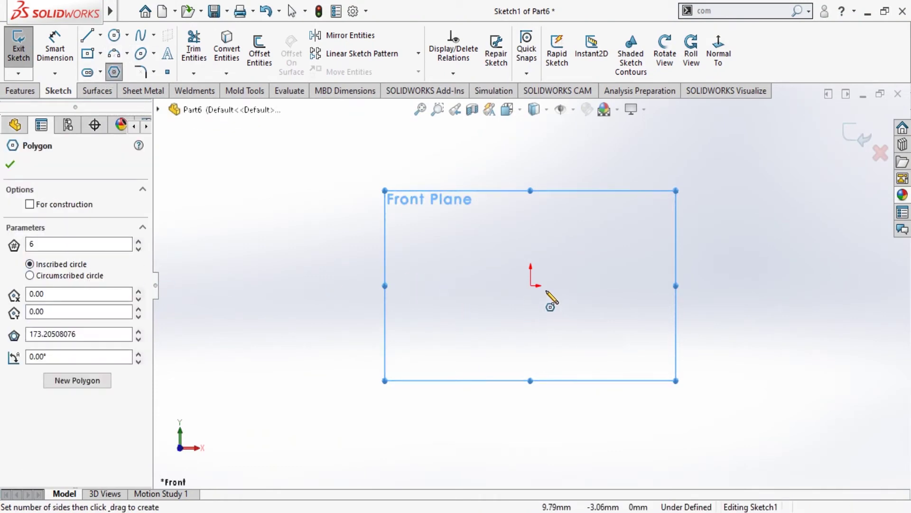
left_click_drag(531, 285, 592, 377)
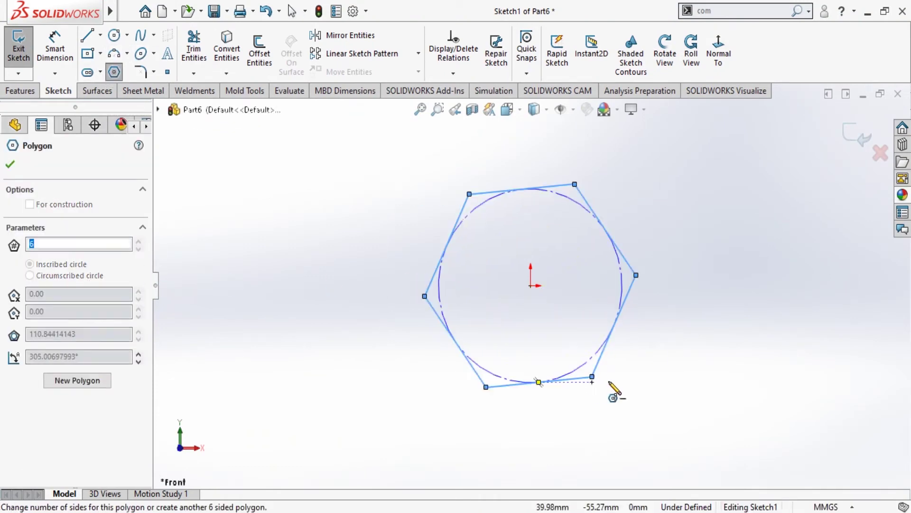
key("Escape")
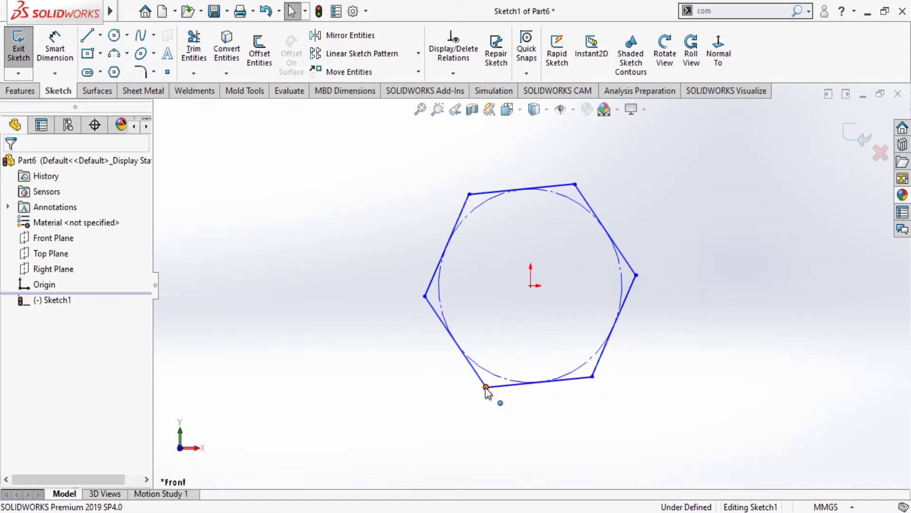
left_click(485, 387)
left_click(531, 286, "ctrl")
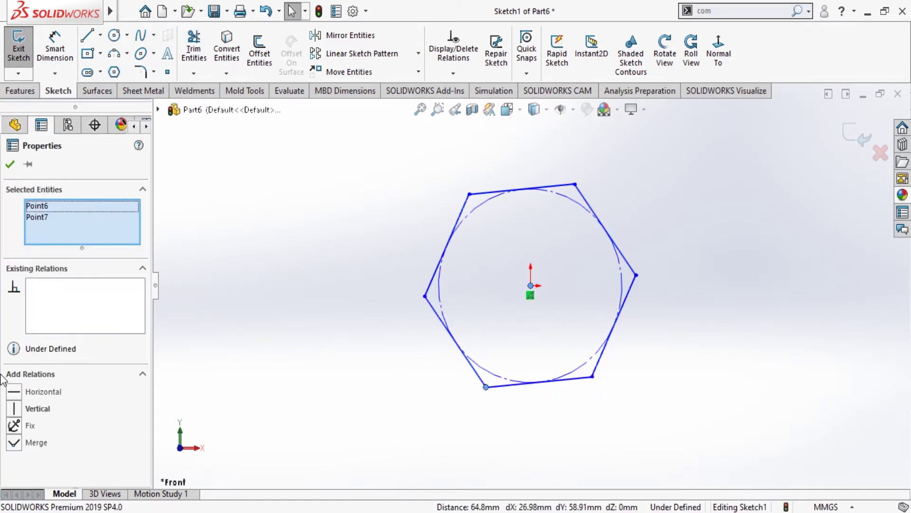
left_click(19, 411)
Dimension the hexagon's left side to 100
left_click(10, 164)
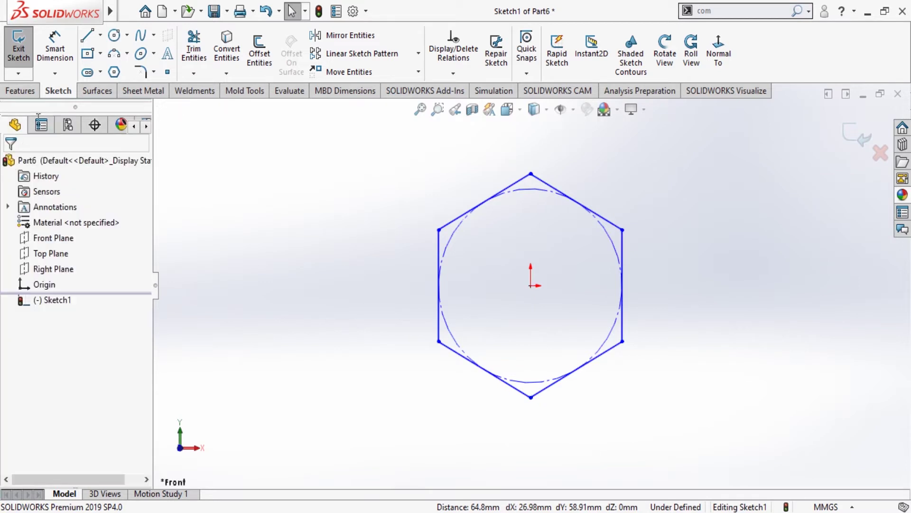
left_click(55, 52)
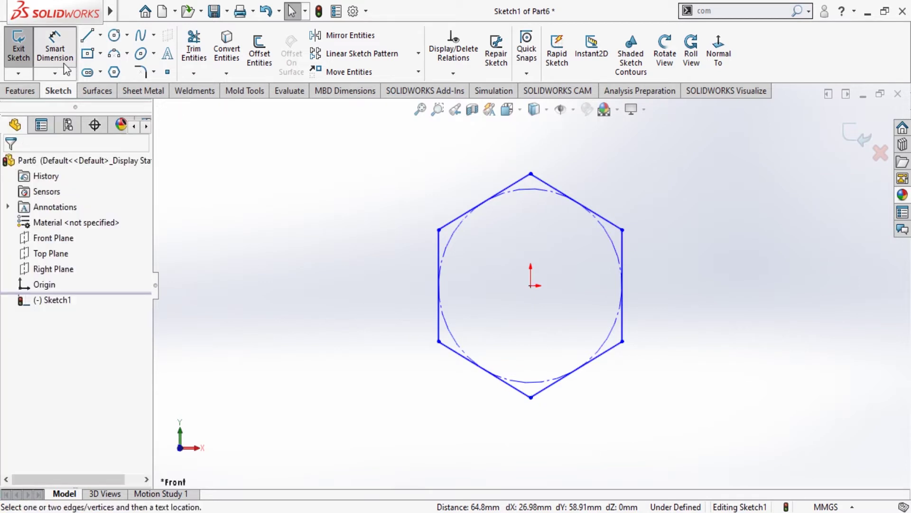
left_click(436, 250)
left_click(406, 278)
type("100")
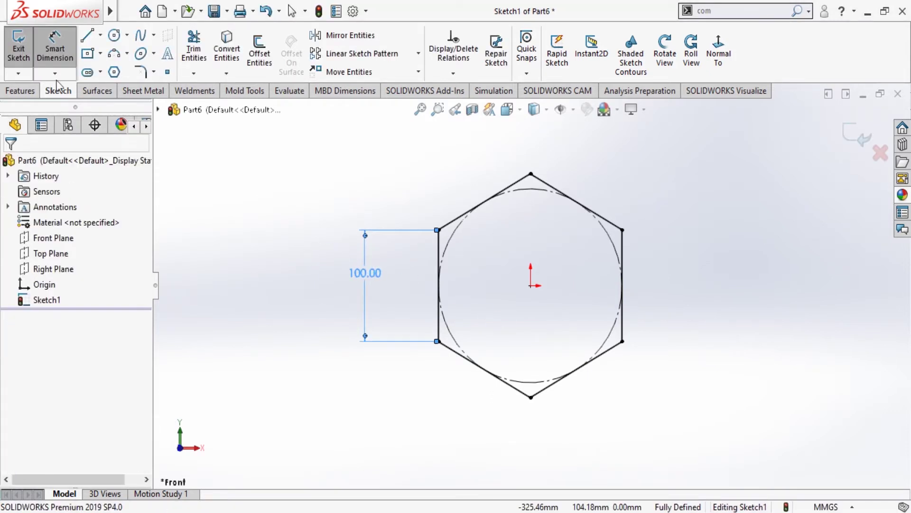
key("Escape")
Draw lines from both upper corners to the origin; make the lower hexagon lines and circle construction
key("l")
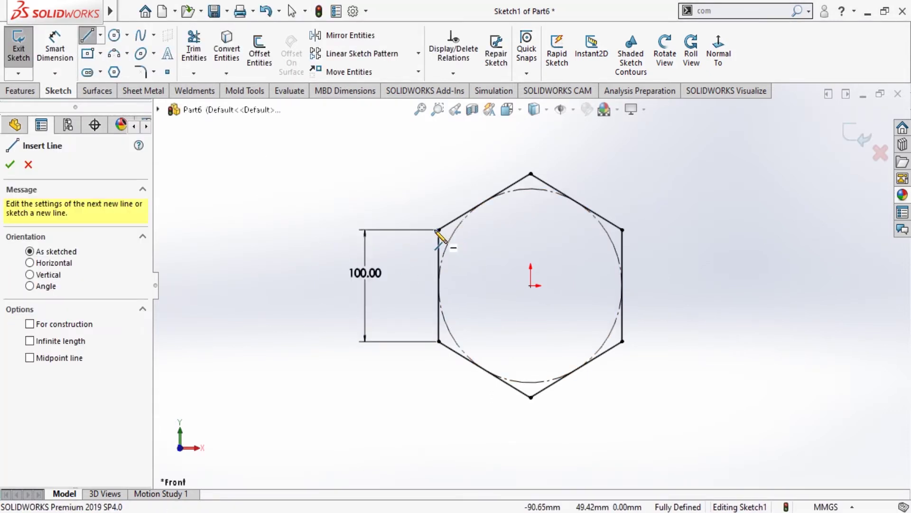
left_click(439, 230)
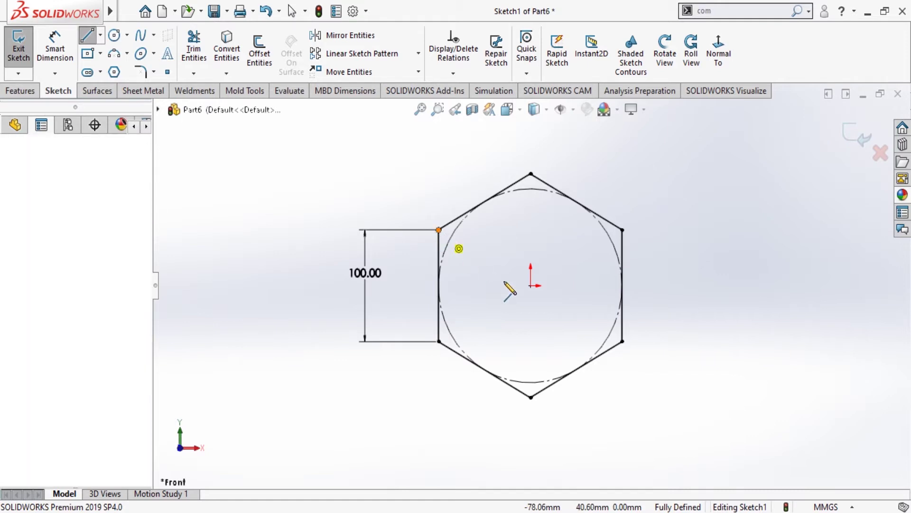
left_click(531, 285)
left_click(622, 230)
key("Escape")
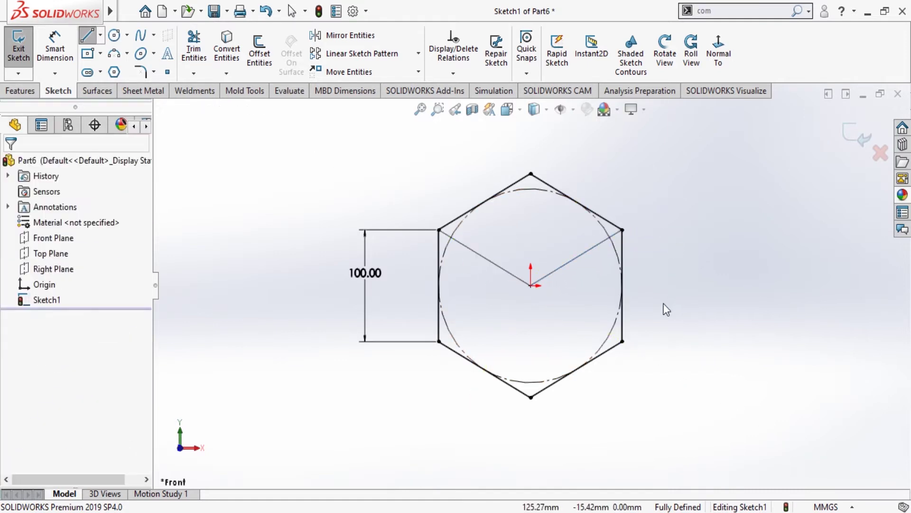
left_click_drag(716, 287, 307, 449)
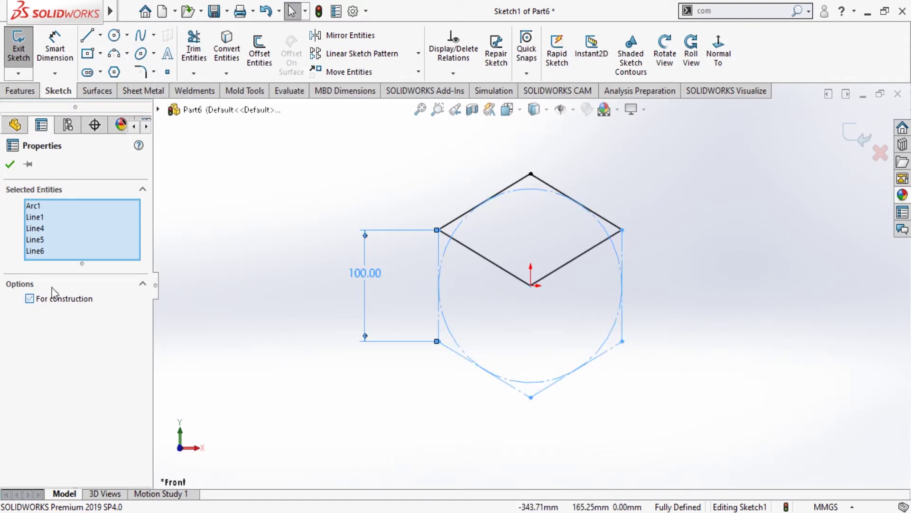
left_click(11, 165)
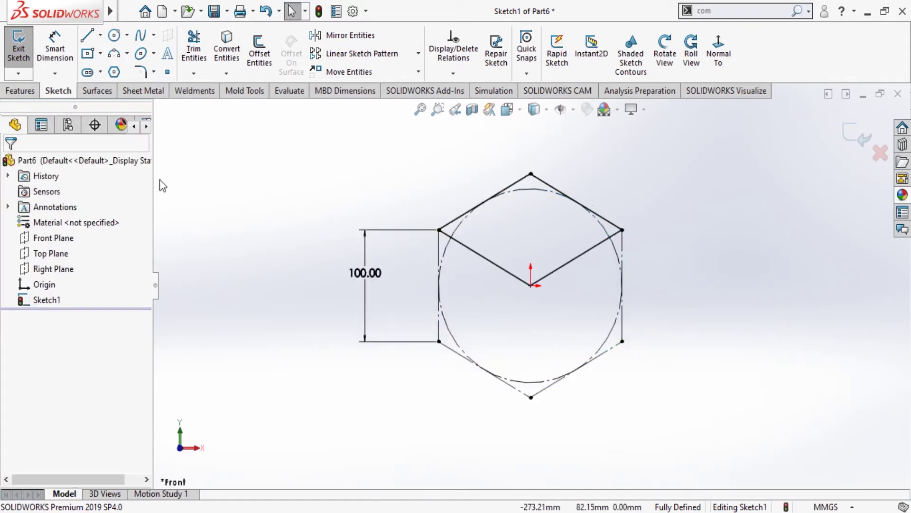
Extrude the rhombus into a 30 mm solid block
left_click(19, 91)
left_click(24, 50)
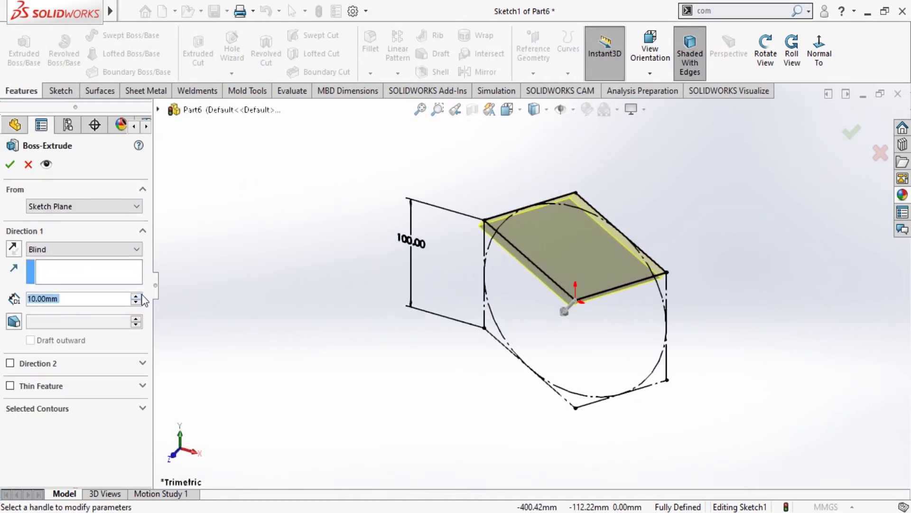
left_click(136, 297)
left_click(10, 164)
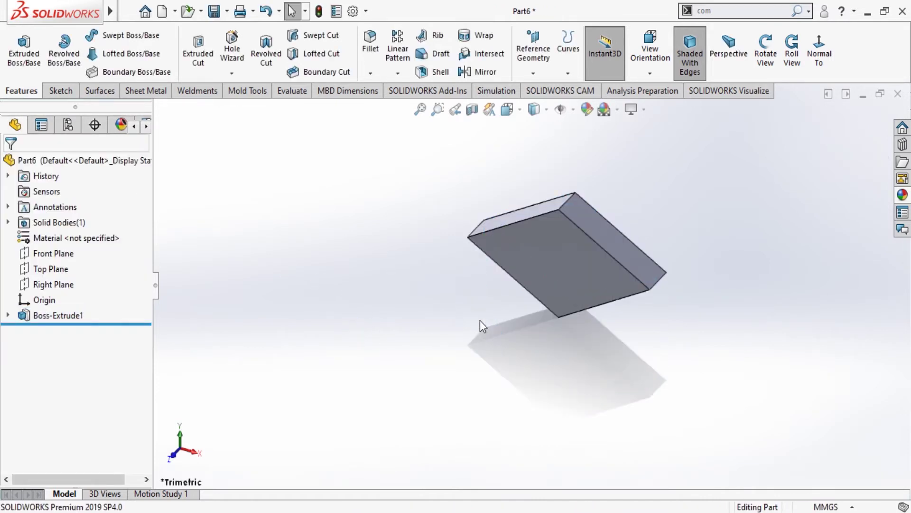
middle_click_drag(480, 322, 577, 252)
left_click(584, 232)
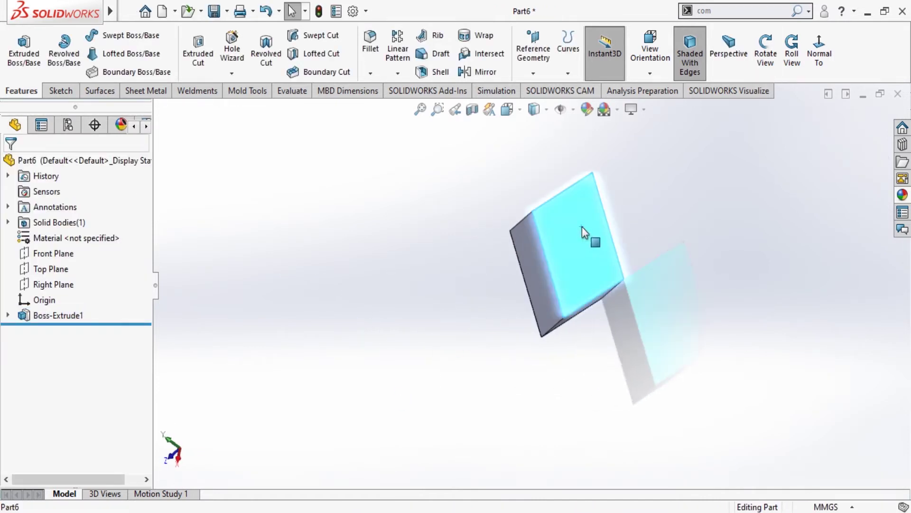
Start a new sketch on the block's top face
left_click(616, 187)
left_click(220, 46)
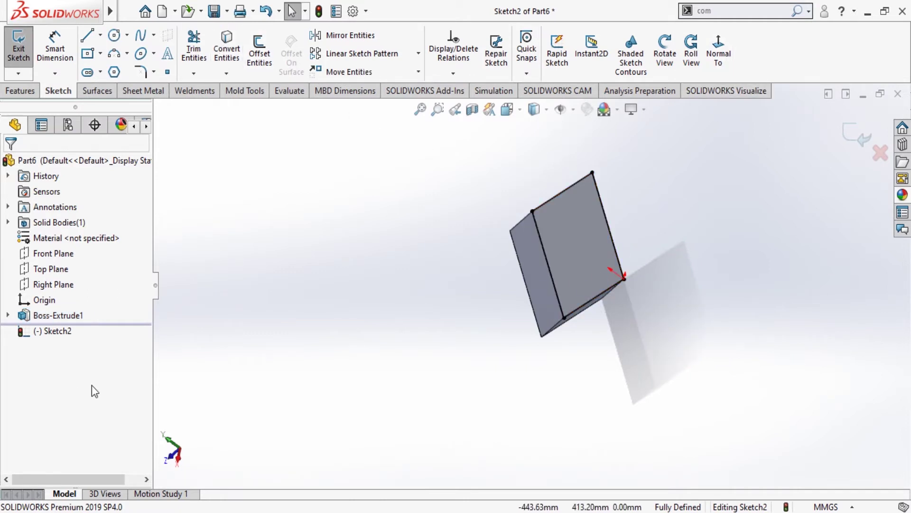
key("ctrl+z")
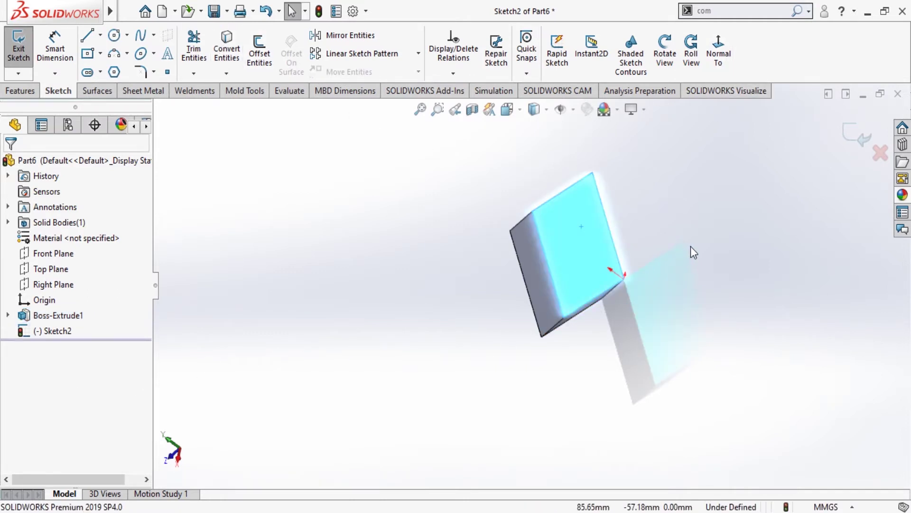
mouse_move(693, 245)
middle_mouse_down()
mouse_move(653, 237)
mouse_move(562, 269)
middle_mouse_up()
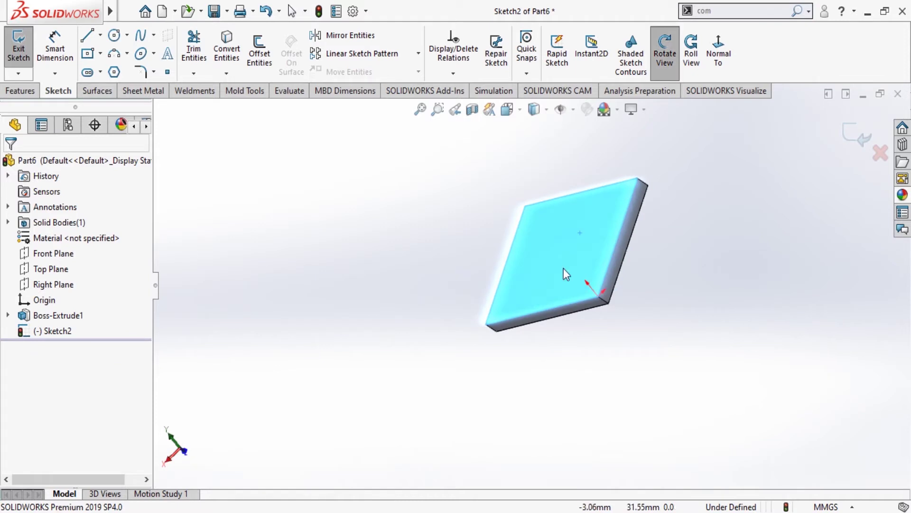
Offset the top face edges 6 mm inward and select the four offset lines
left_click(260, 52)
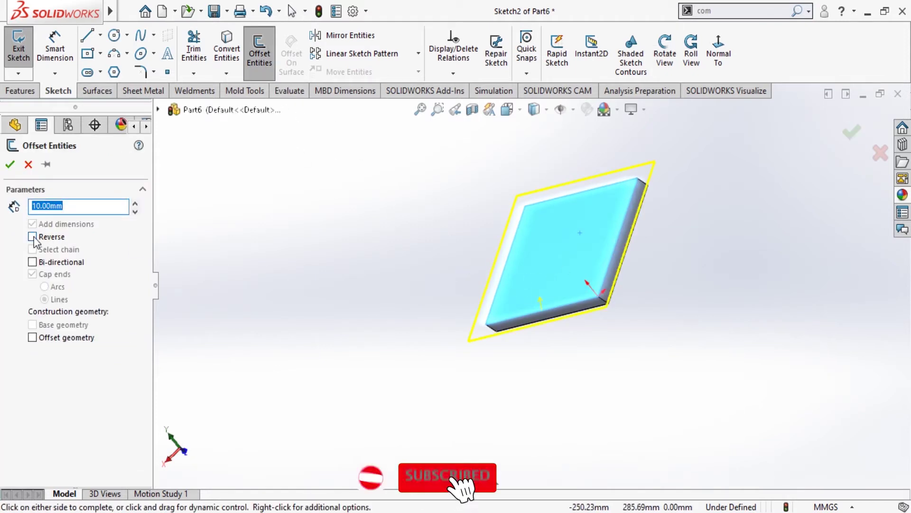
left_click(32, 237)
middle_click_drag(405, 250, 42, 300)
type("5")
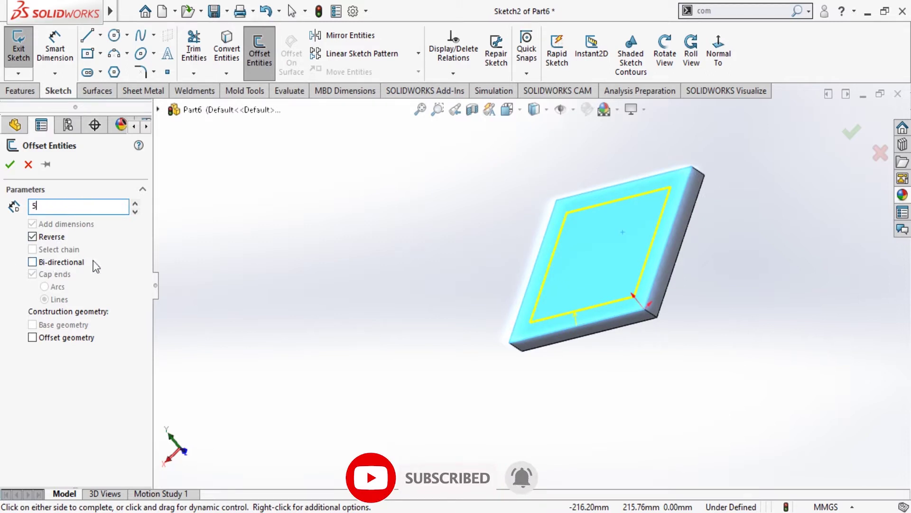
type("6")
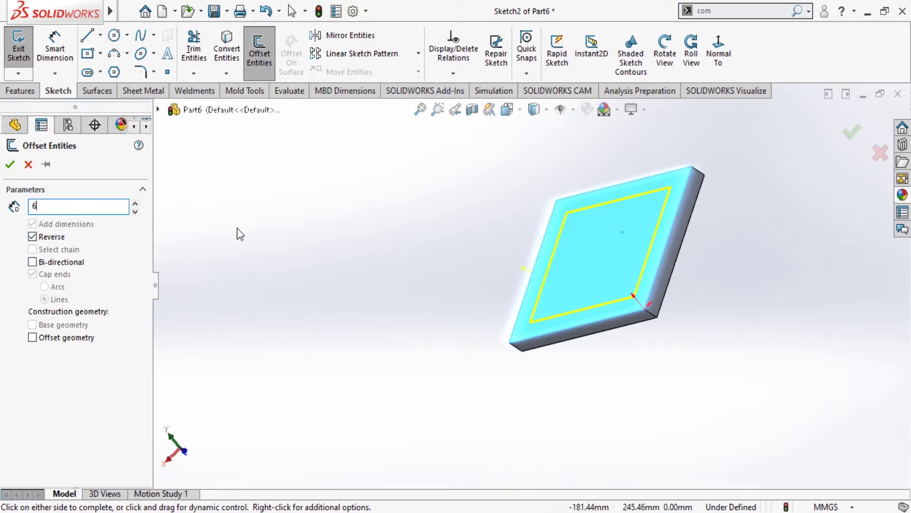
key("Return")
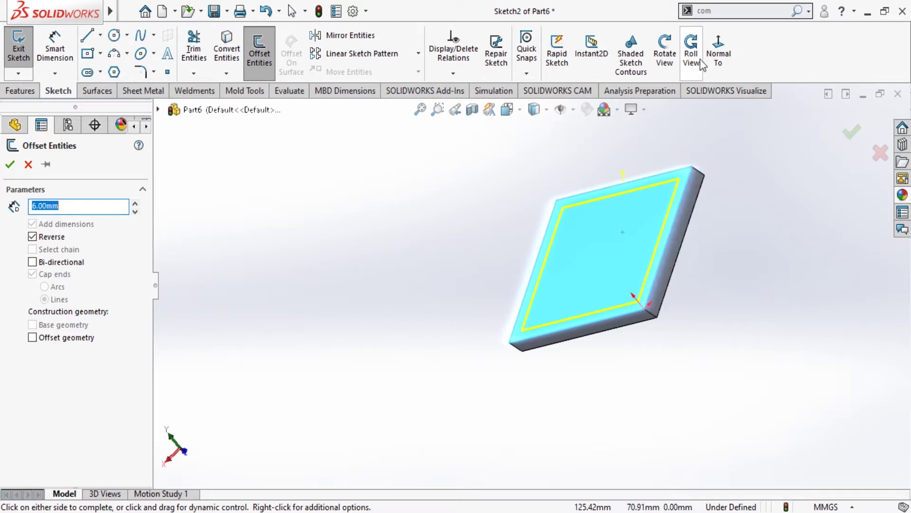
left_click(10, 165)
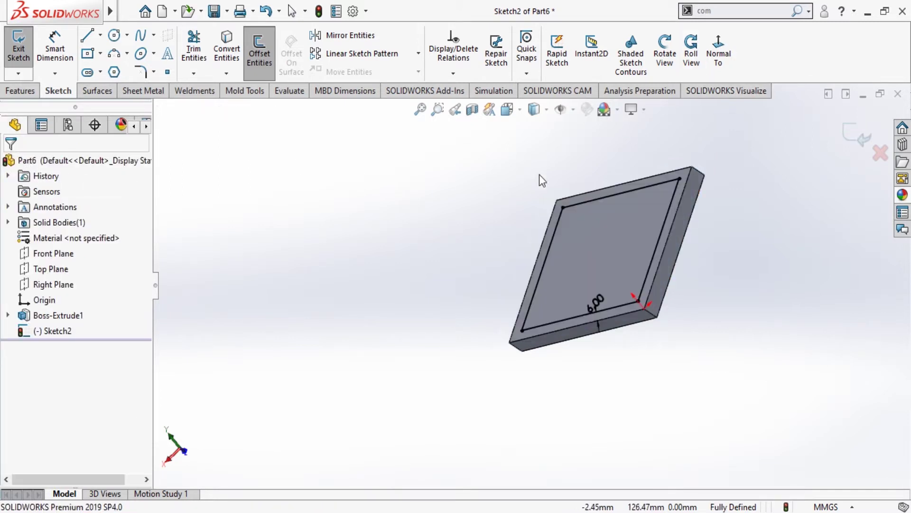
left_click(717, 54)
left_click_drag(799, 166, 172, 454)
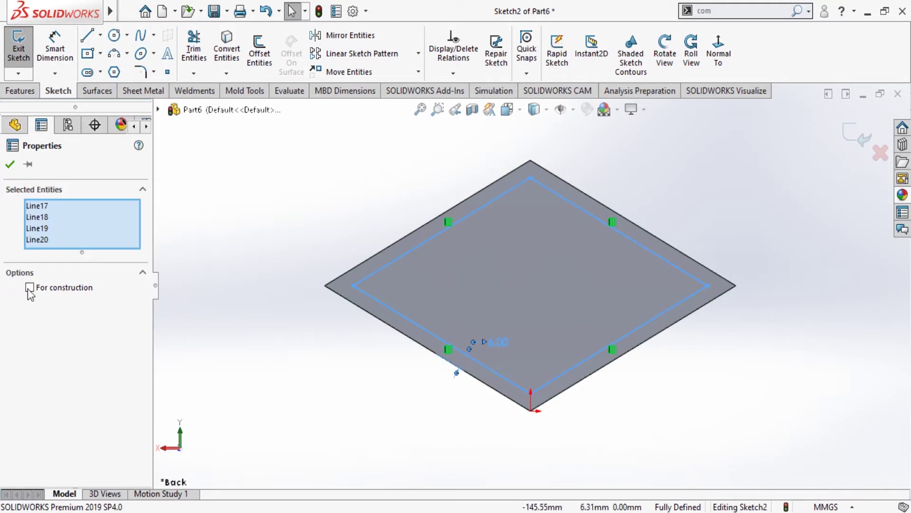
Make the offset lines construction and draw a style spline arching between the left and right corners
left_click(10, 165)
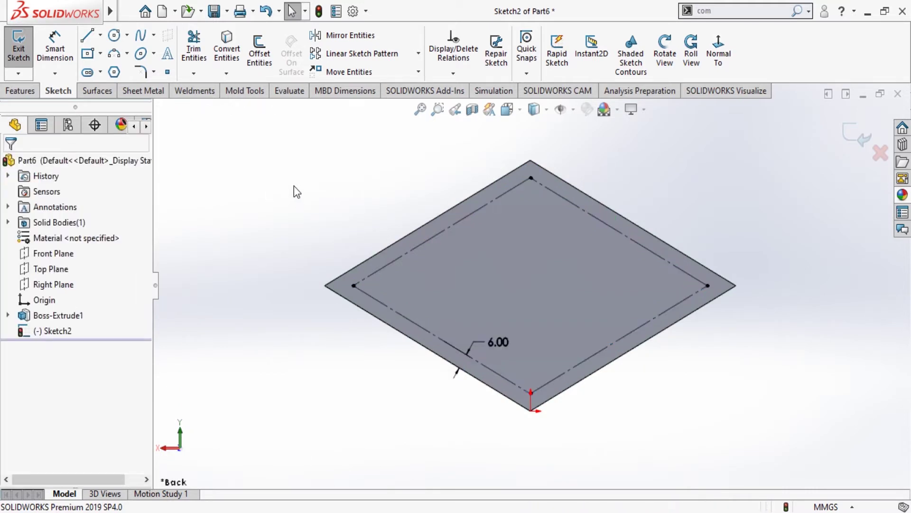
left_click(154, 35)
left_click(159, 70)
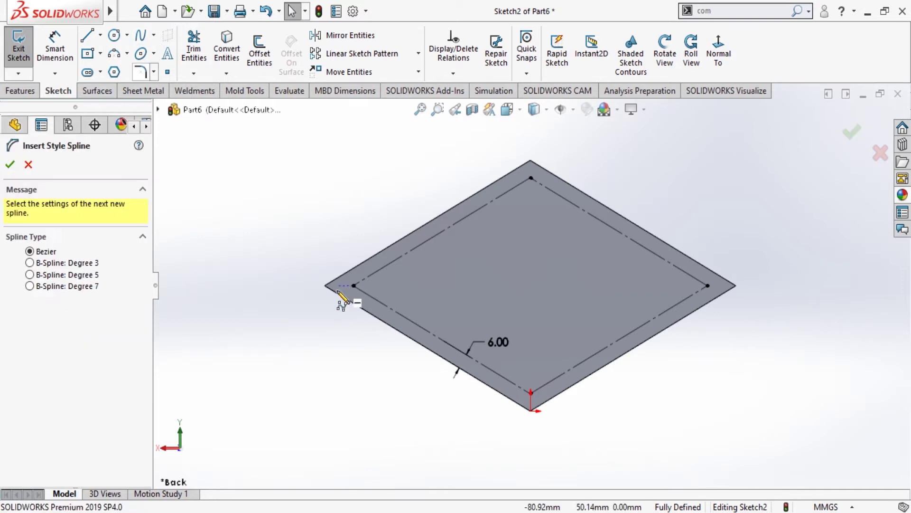
left_click(353, 286)
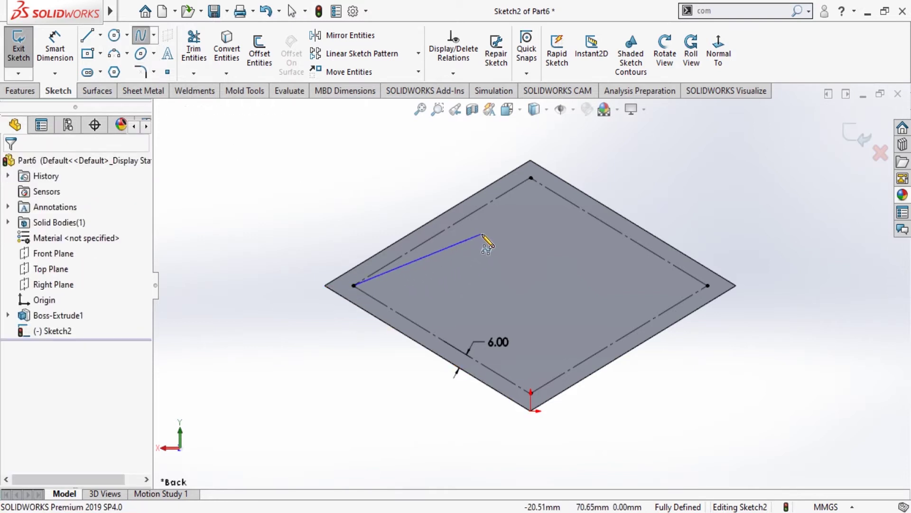
left_click(482, 234)
left_click(574, 234)
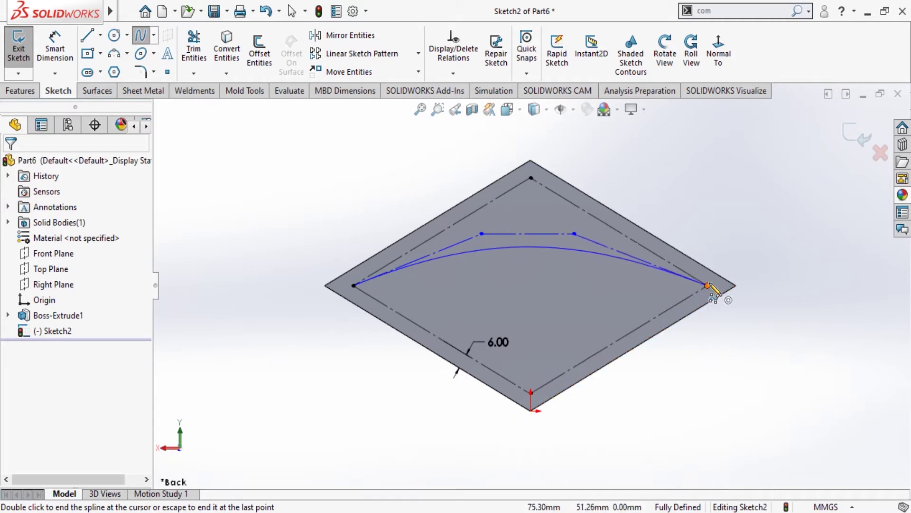
left_click(707, 285)
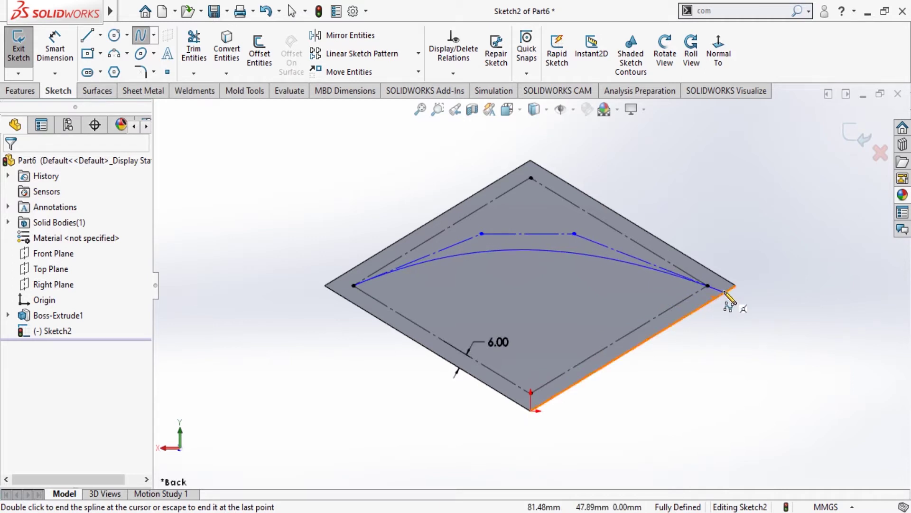
key("Escape")
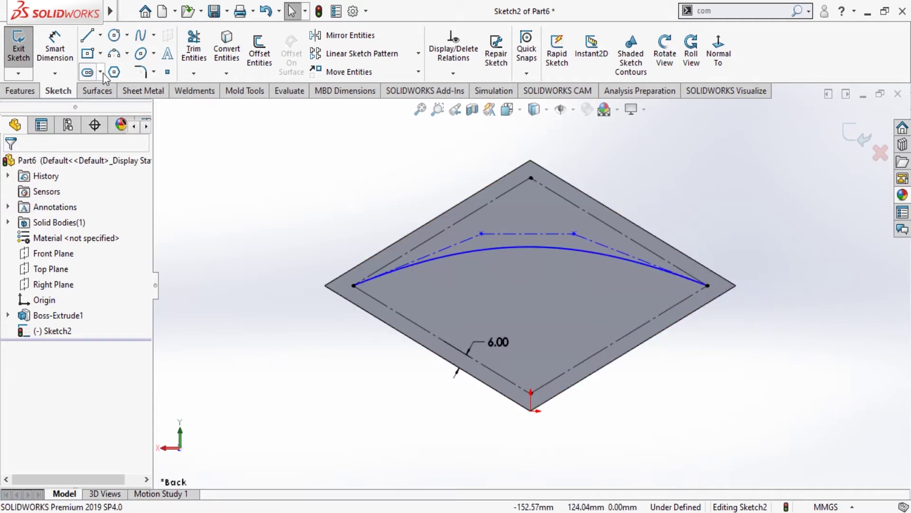
Draw a short centerline from the plate's right corner toward its centre
left_click(101, 40)
left_click(114, 61)
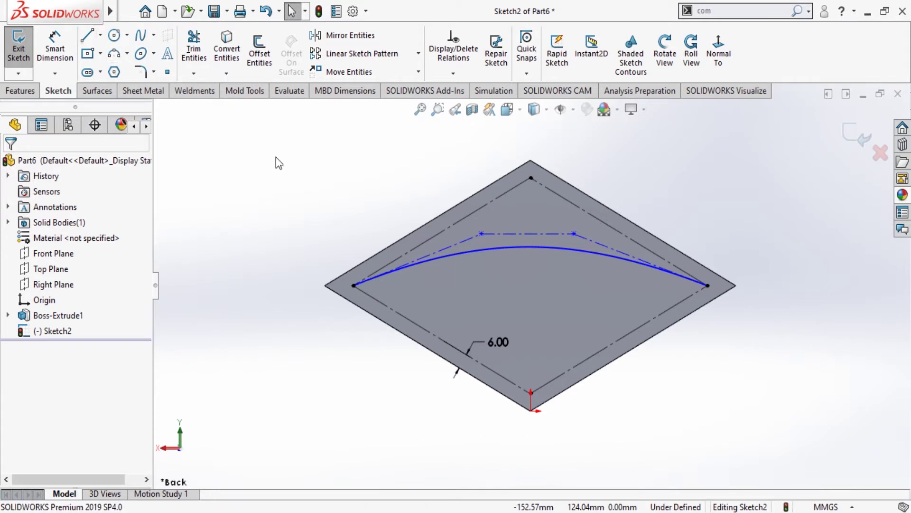
left_click(707, 285)
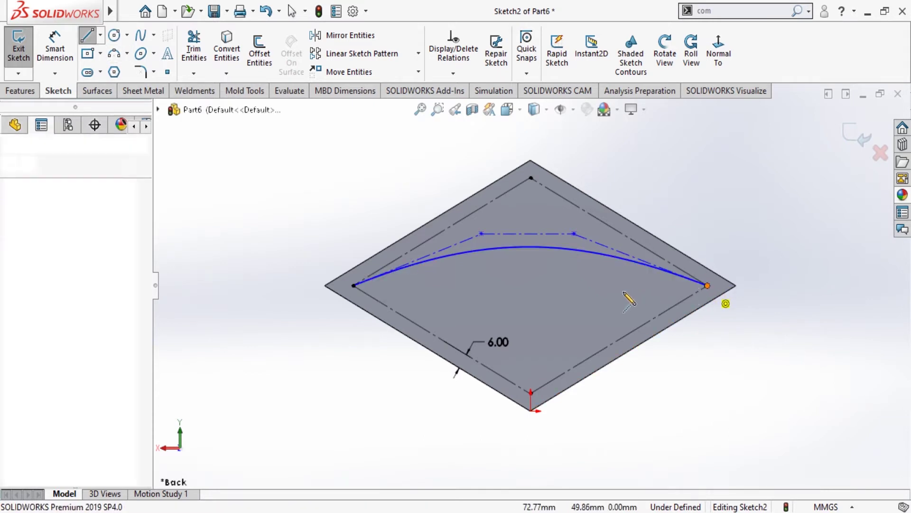
left_click(620, 287)
Drag both spline control points onto the inner construction edges
key("Escape")
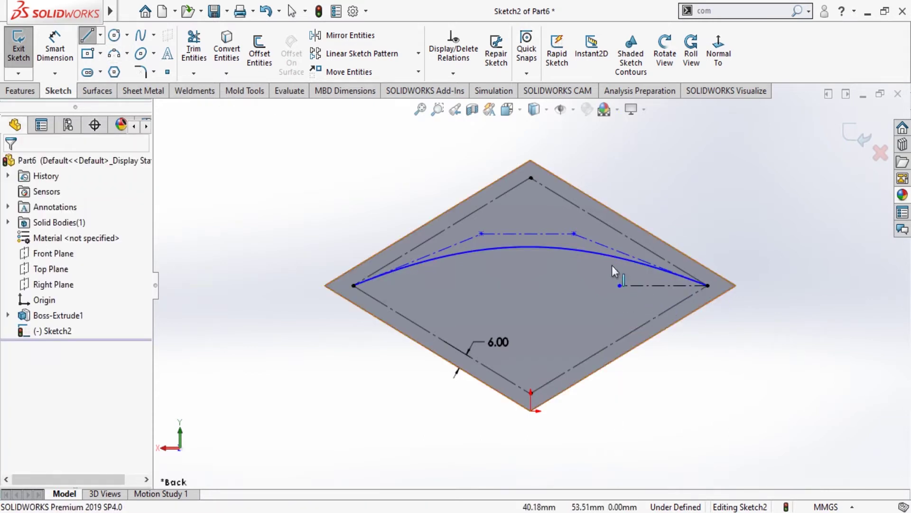
scroll(569, 252, "down", 3)
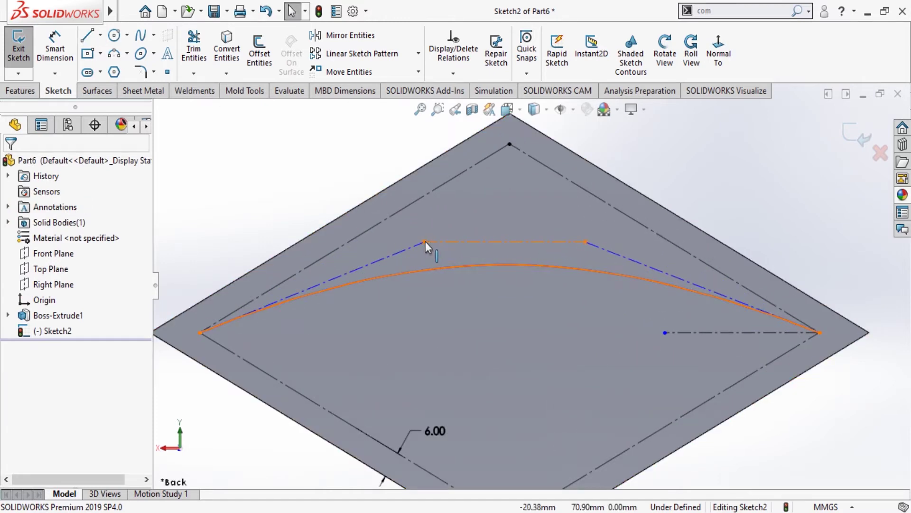
left_click_drag(424, 242, 417, 197)
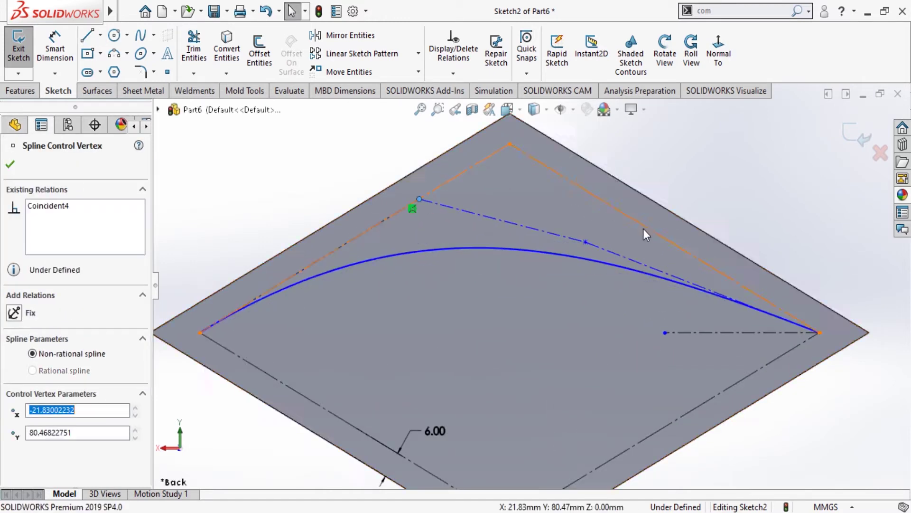
left_click_drag(586, 242, 610, 205)
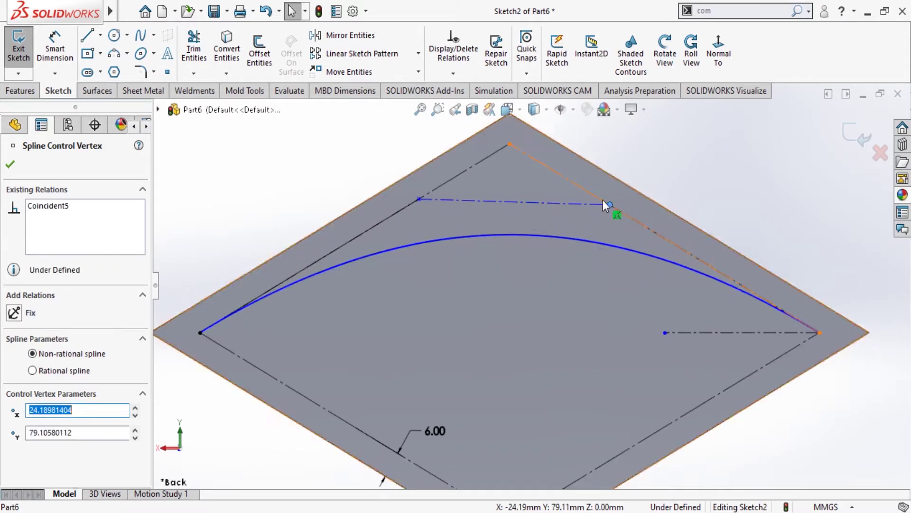
Make the spline's top control segment horizontal and dimension it to 5 mm
left_click(545, 202)
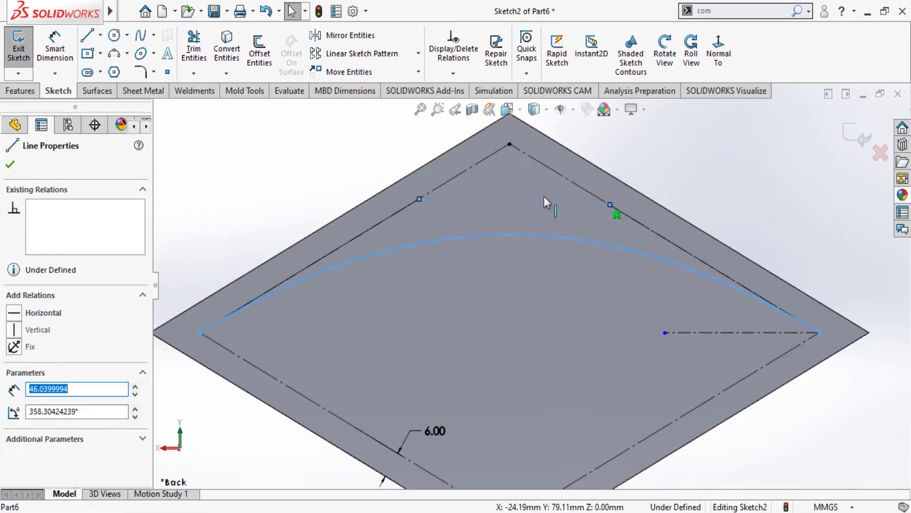
left_click(550, 162)
left_click(54, 54)
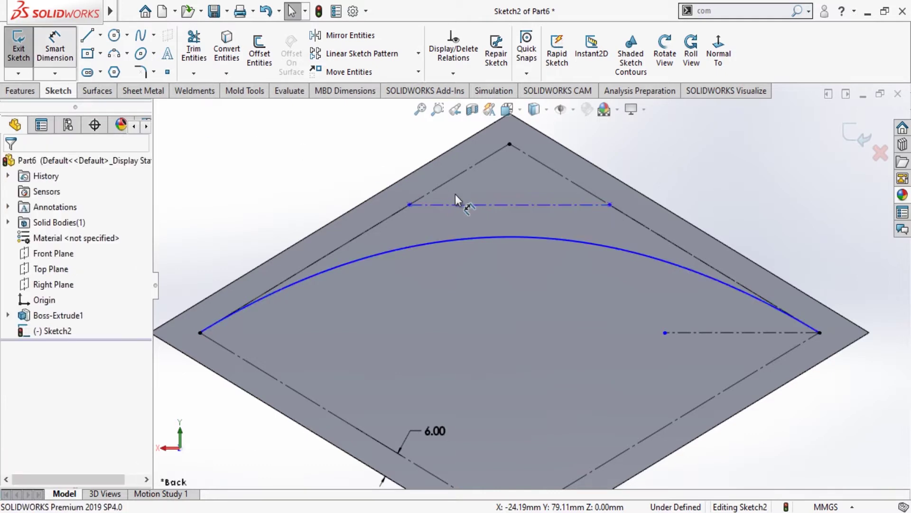
left_click(460, 204)
left_click(466, 161)
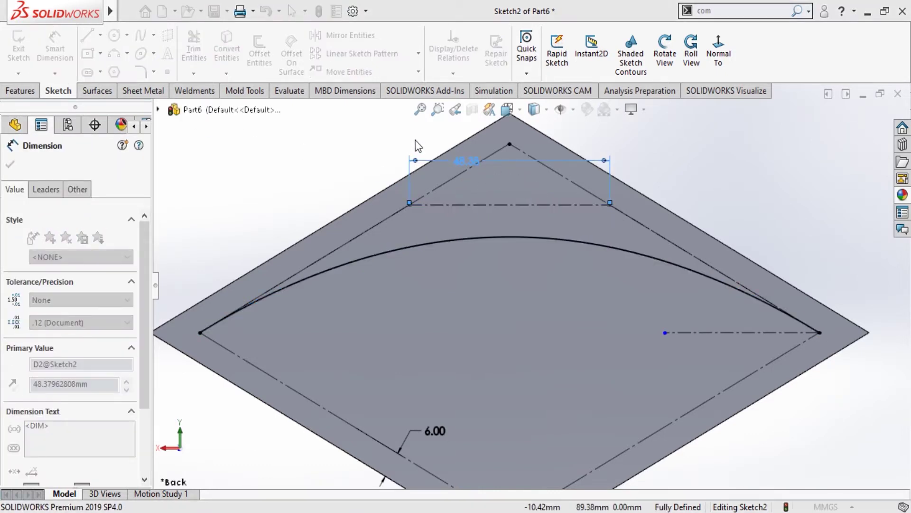
type("5")
key("Return")
left_click(10, 164)
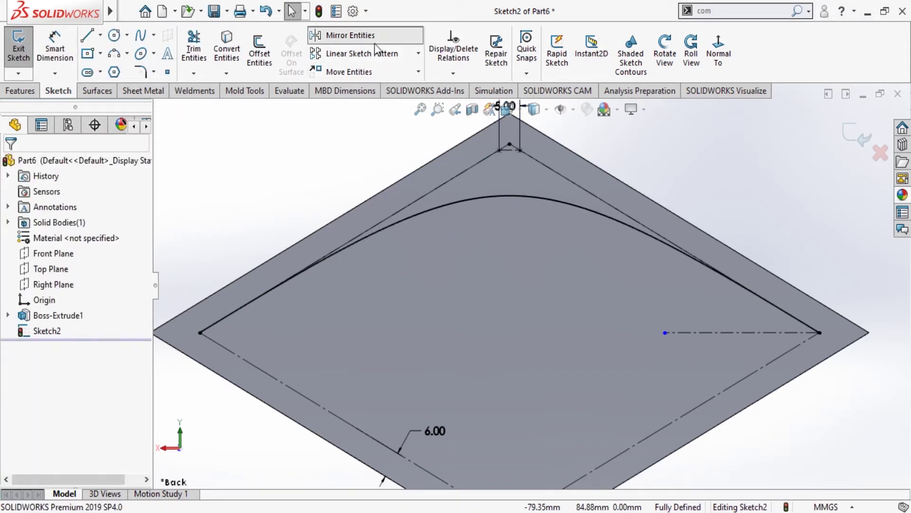
Mirror the arched spline about the centerline to close the lens shape
left_click(350, 36)
left_click(578, 212)
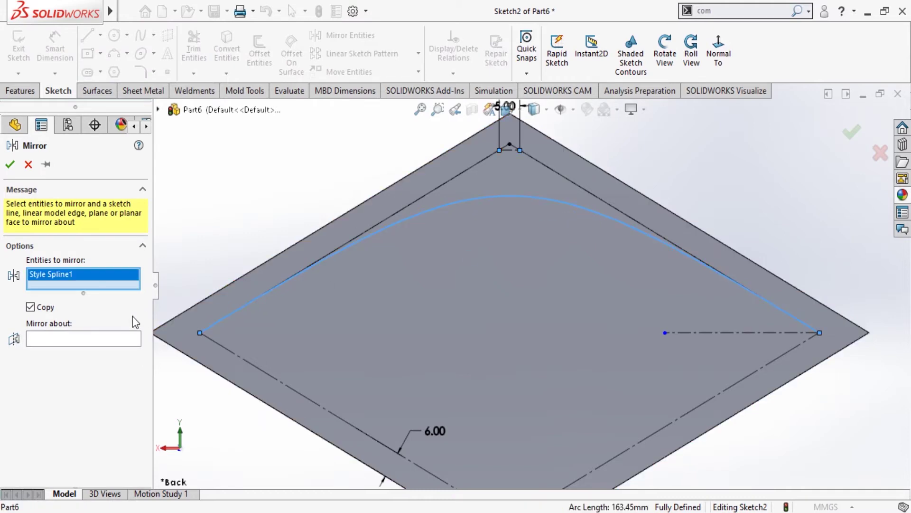
left_click(52, 340)
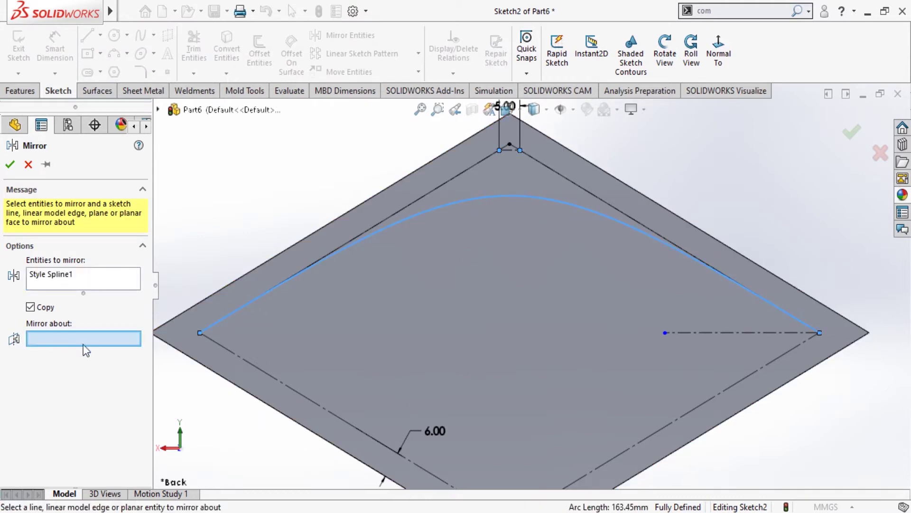
left_click(703, 332)
left_click(11, 164)
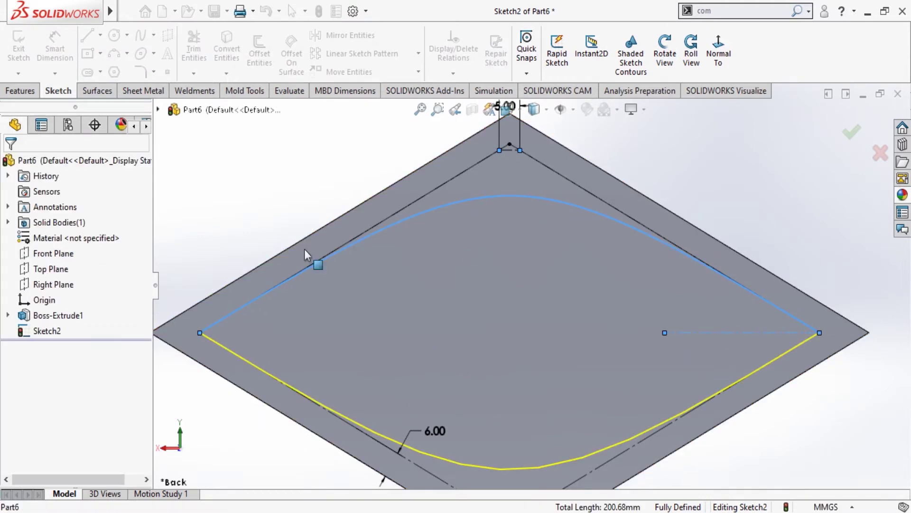
Exit Sketch2 and clear the selection
scroll(494, 299, "up", 3)
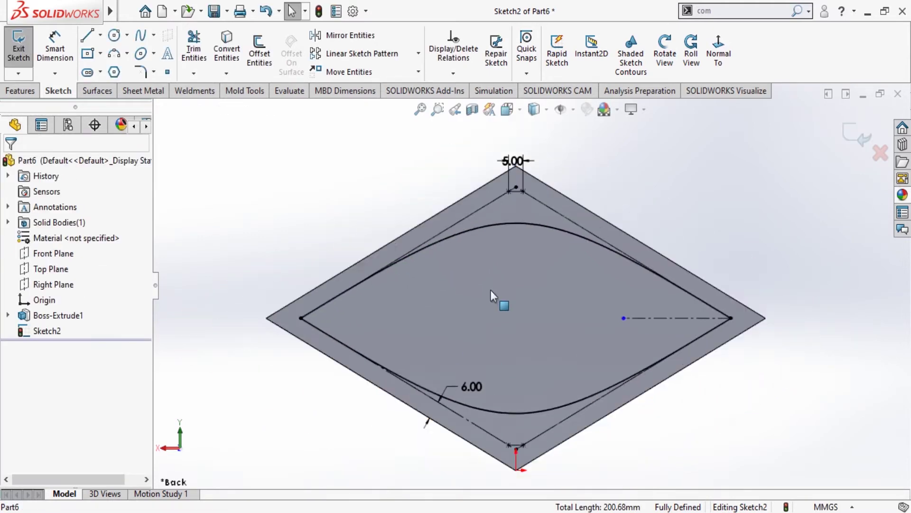
left_click(857, 134)
left_click(791, 267)
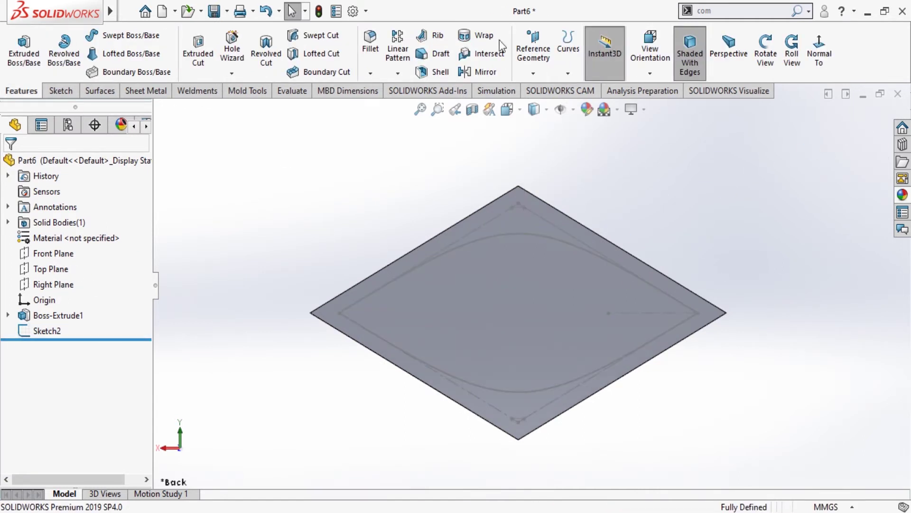
Create a Split Line projecting Sketch2 onto the plate's top face
left_click(567, 73)
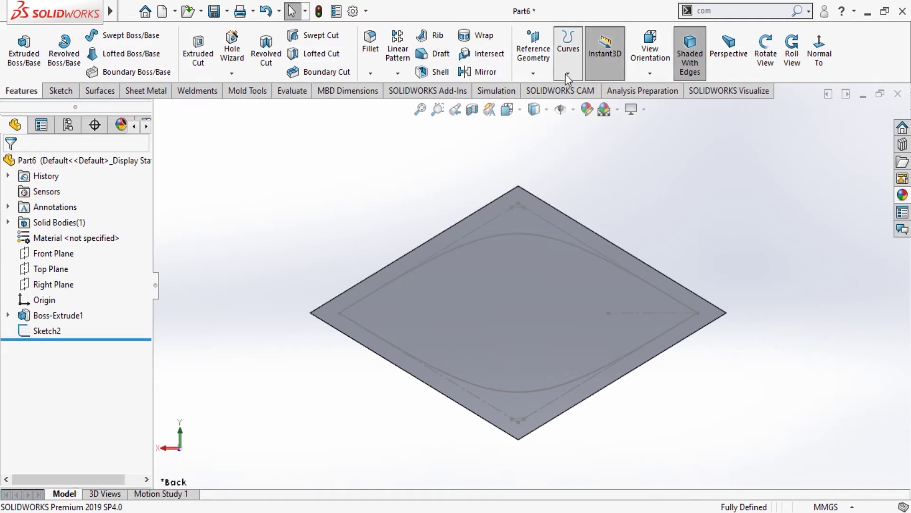
left_click(608, 95)
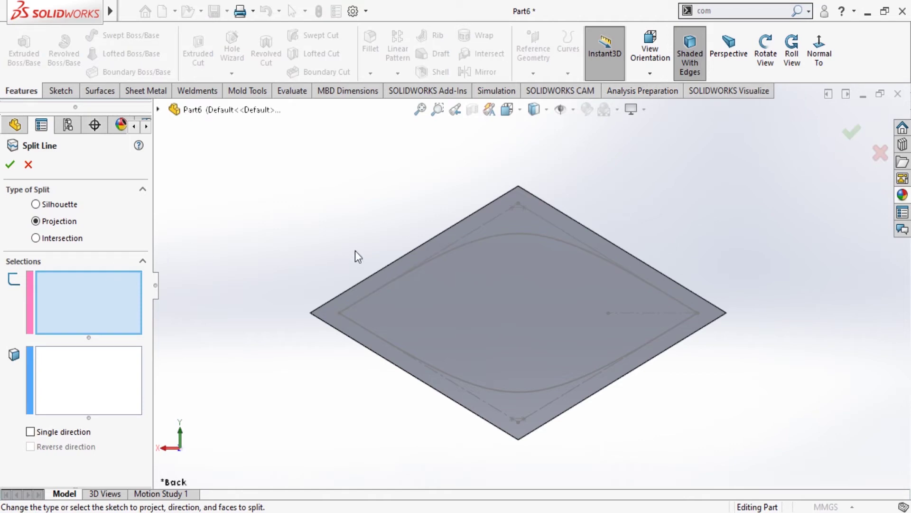
left_click(490, 238)
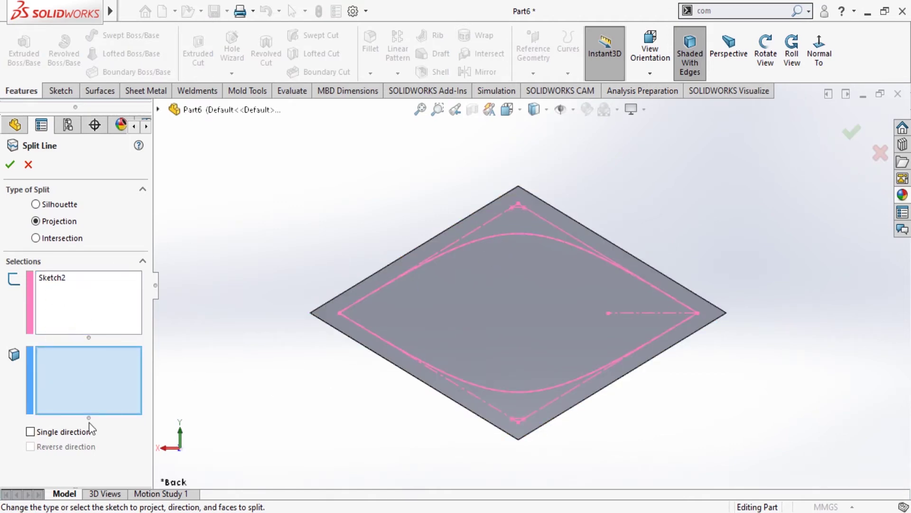
left_click(523, 300)
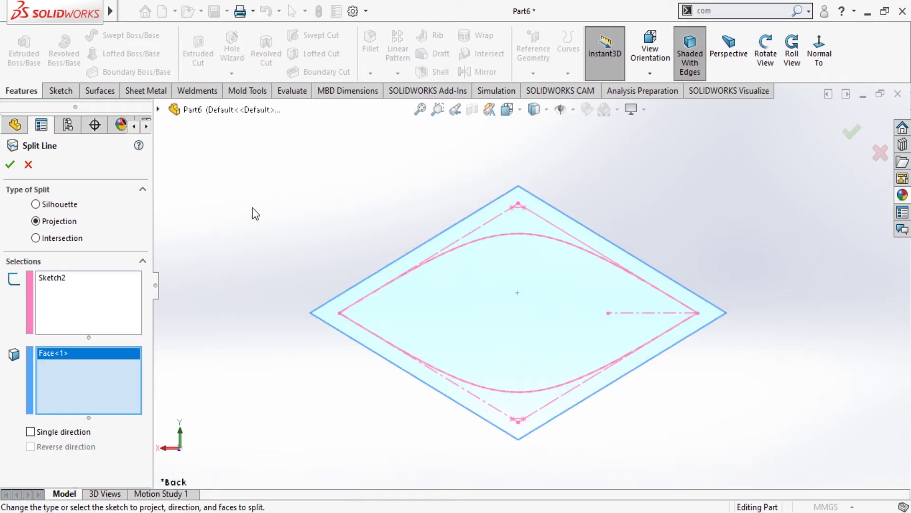
left_click(10, 164)
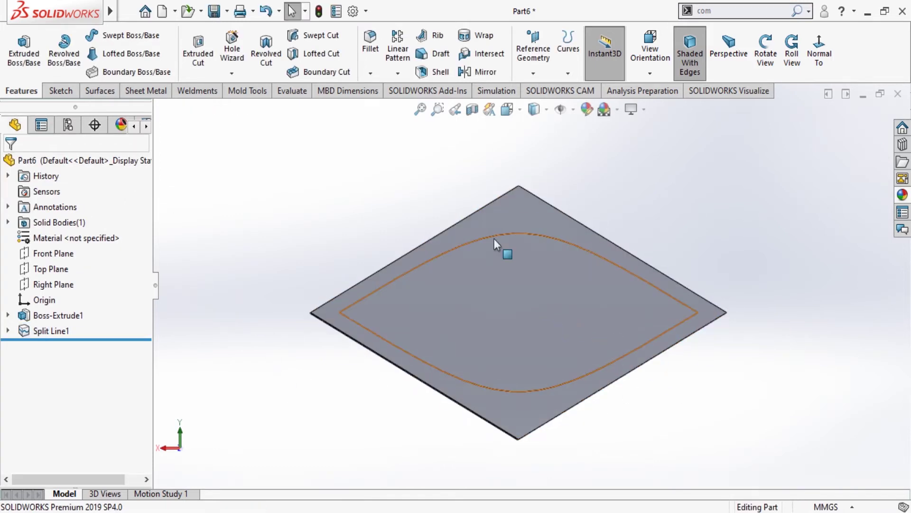
Remove the inner lens face with a Delete Face feature from the Surfaces tools
left_click(147, 92)
left_click(98, 91)
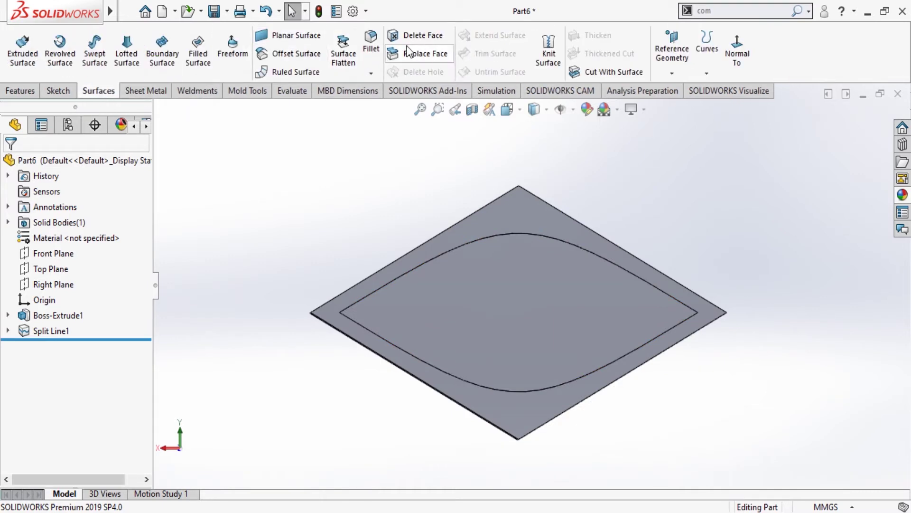
left_click(425, 35)
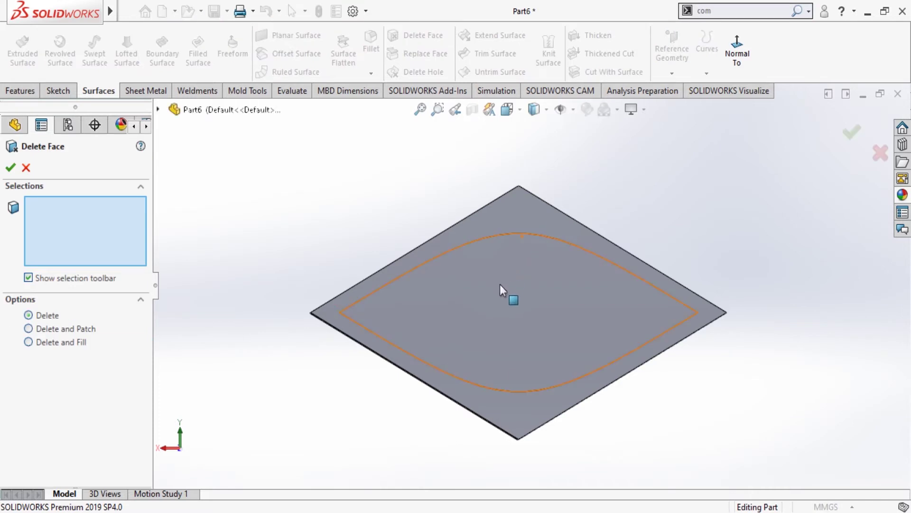
left_click(518, 293)
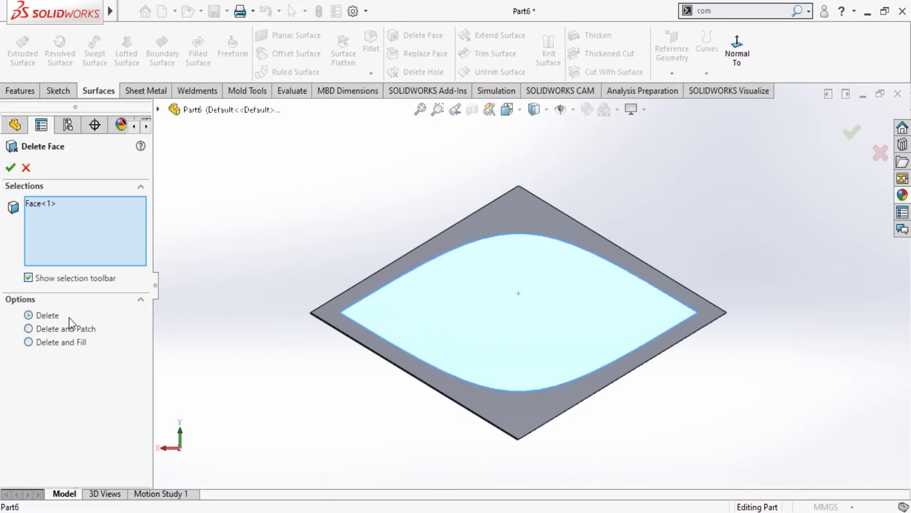
left_click(10, 167)
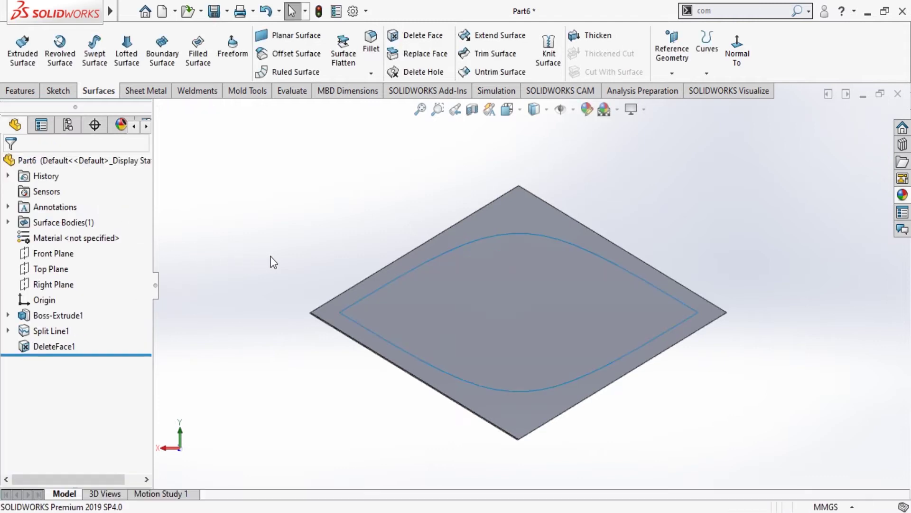
Start a new sketch on the Right Plane
mouse_move(466, 304)
middle_mouse_down()
mouse_move(427, 201)
mouse_move(590, 228)
middle_mouse_up()
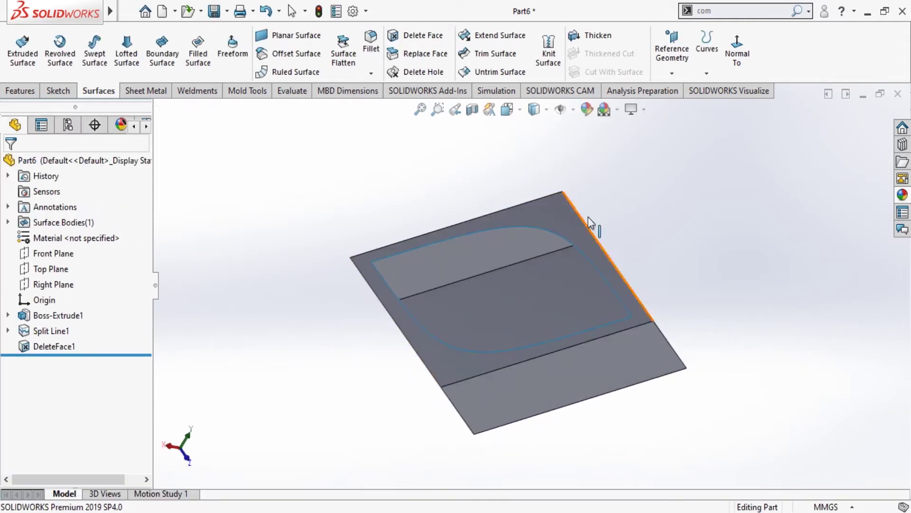
left_click(56, 255)
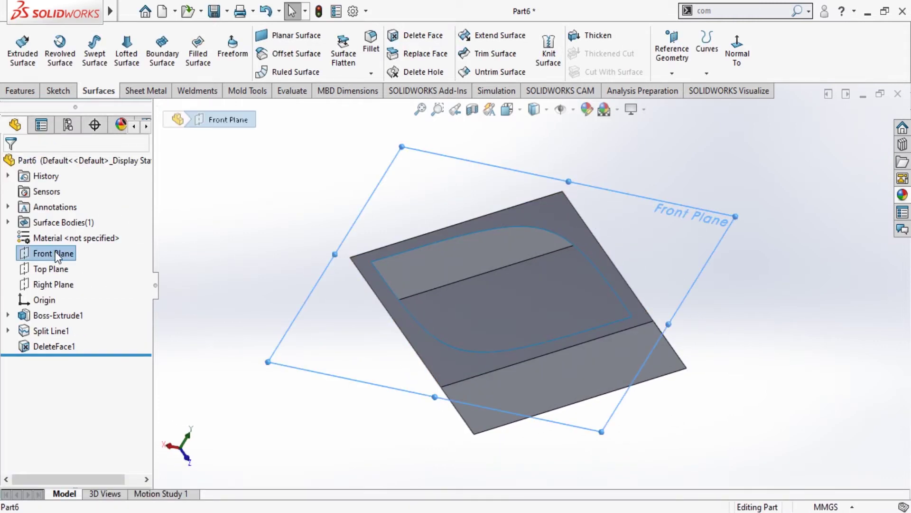
left_click(49, 266)
left_click(49, 284)
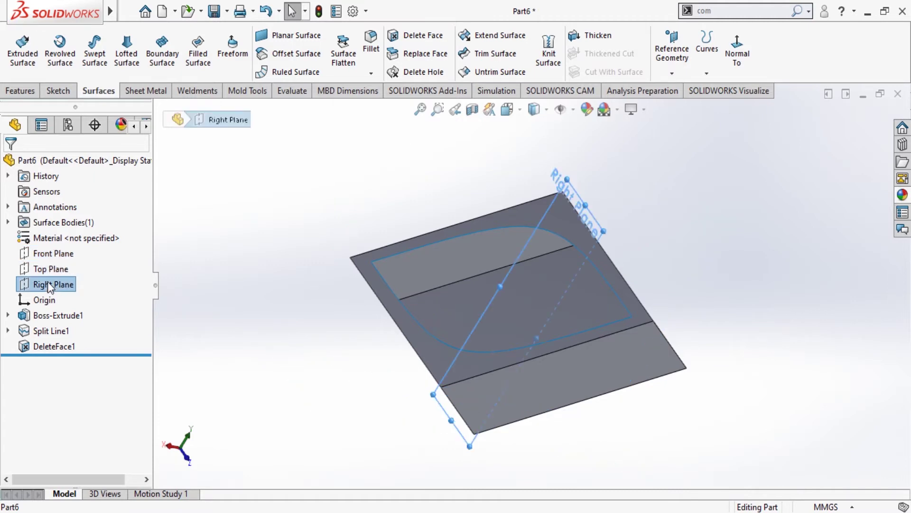
left_click(718, 47)
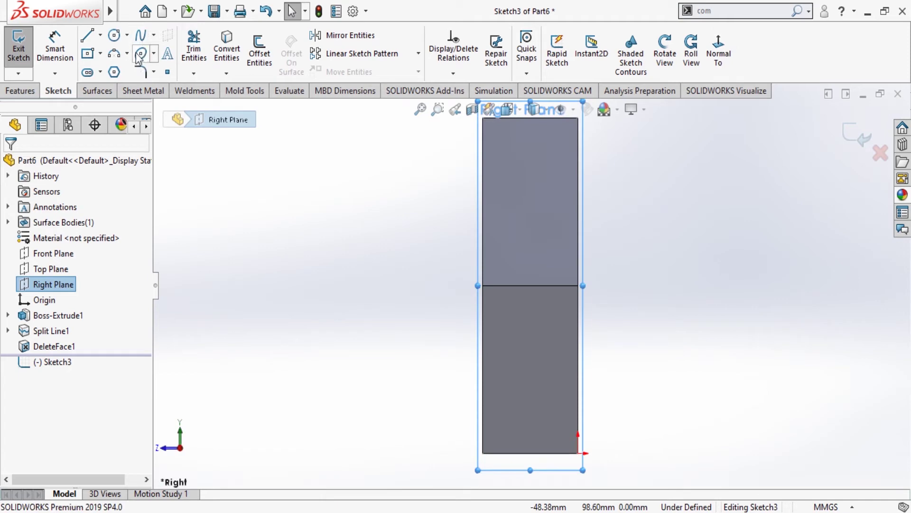
Draw a three-point arc bulging beside the plate
left_click(116, 54)
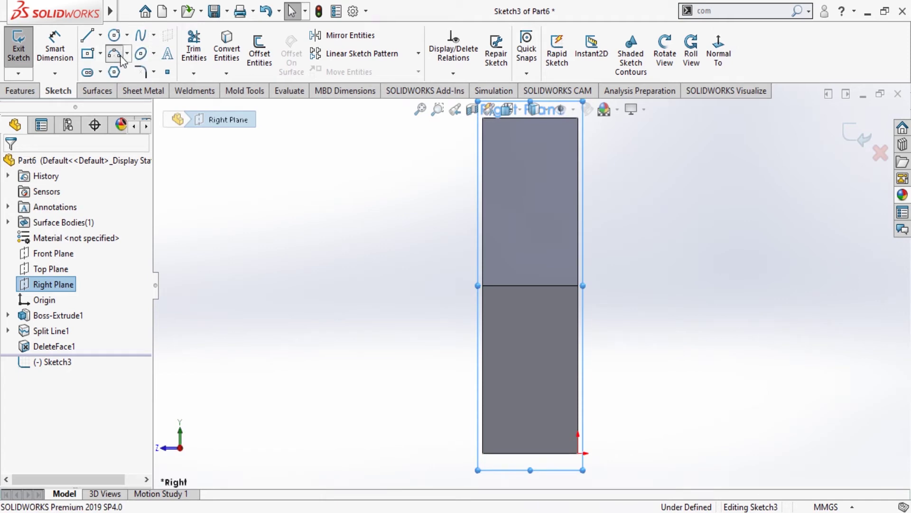
left_click(663, 169)
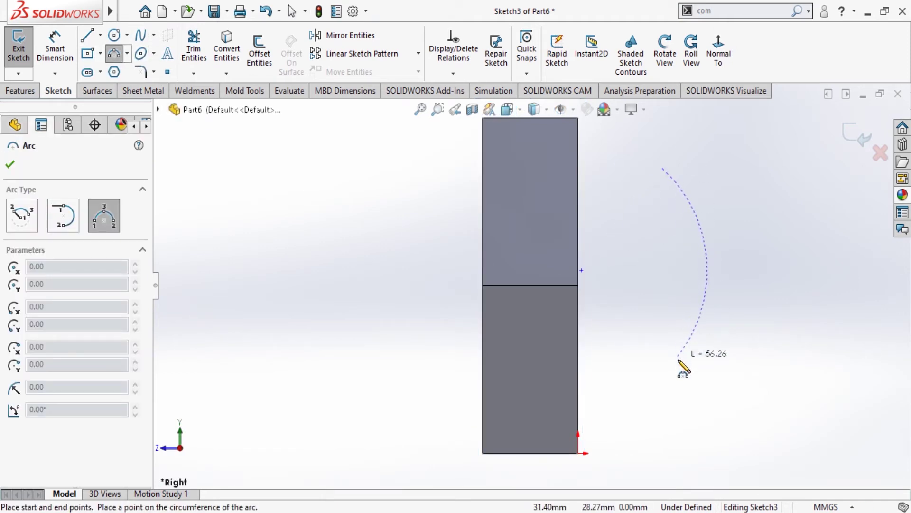
left_click(663, 383)
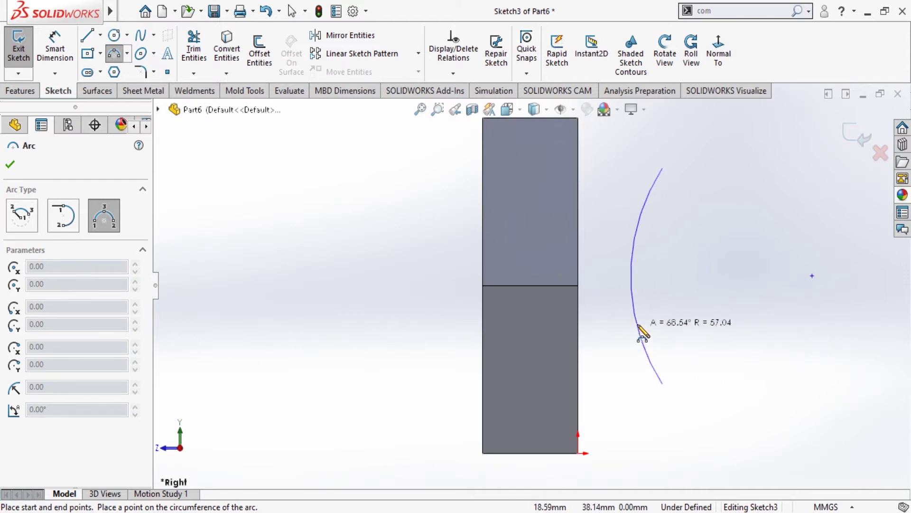
left_click(626, 309)
key("Escape")
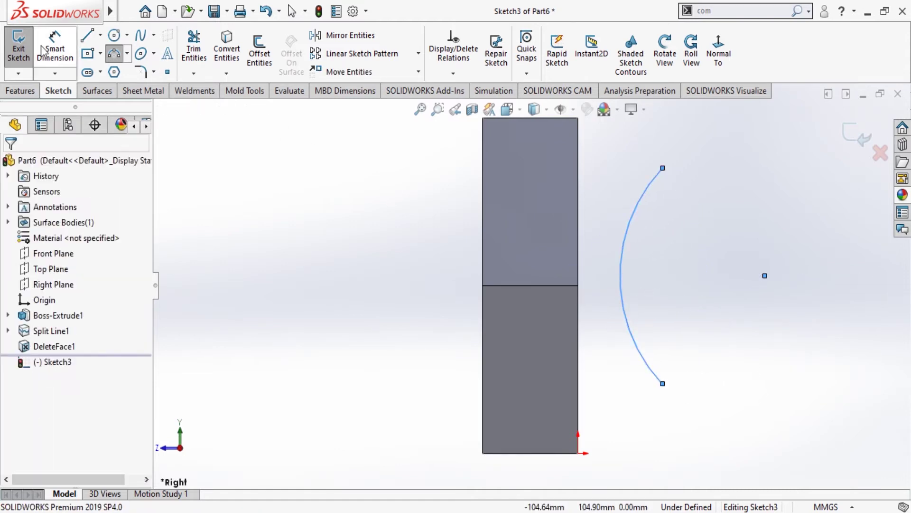
Dimension the arc's radius to 50 mm
left_click(55, 47)
left_click(645, 197)
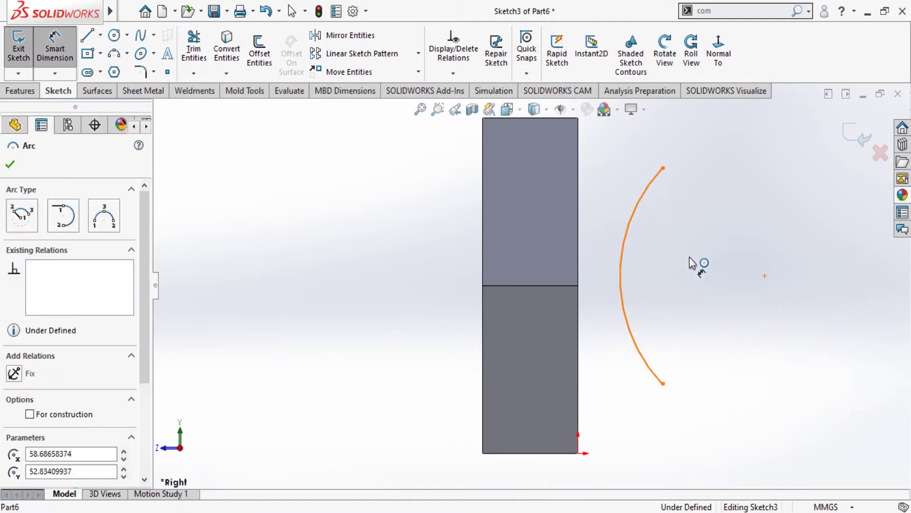
left_click(723, 255)
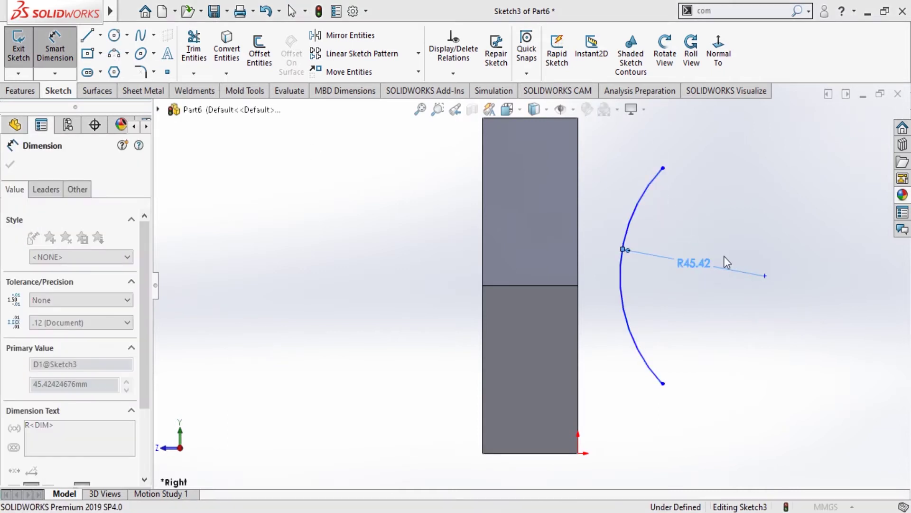
type("50")
key("Return")
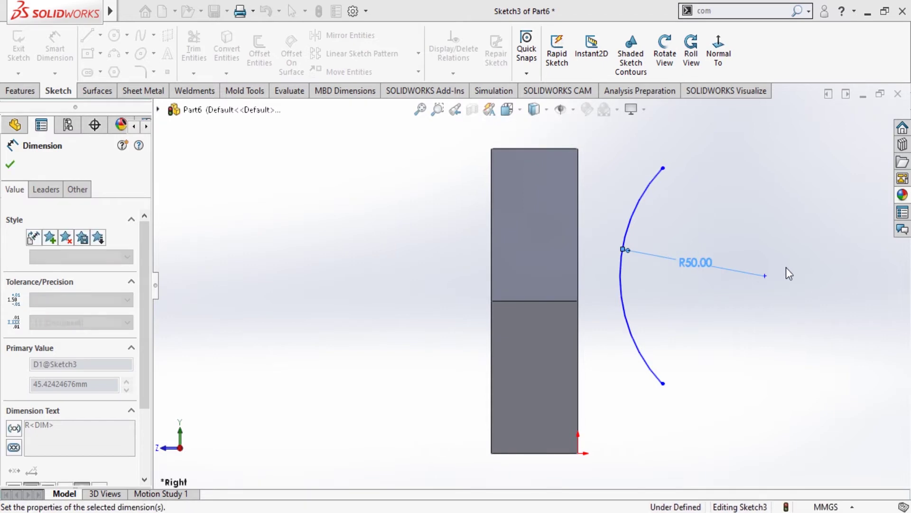
left_click(11, 166)
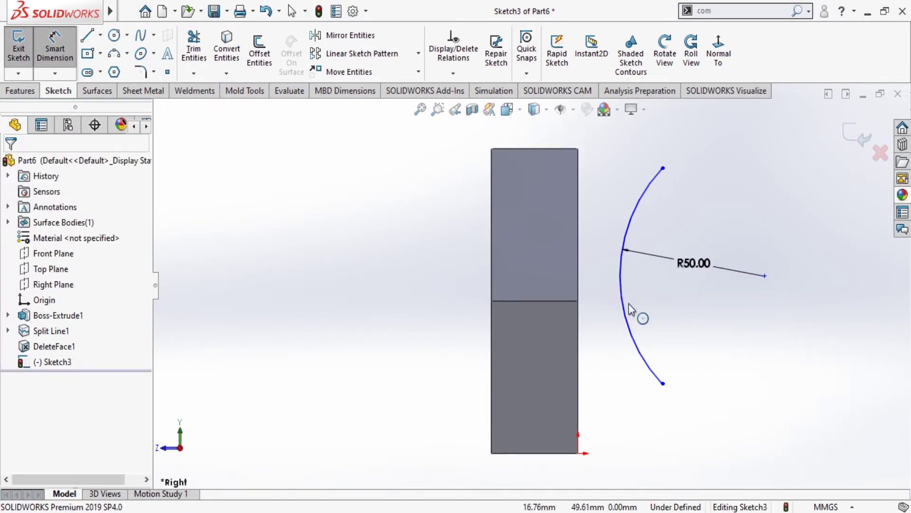
mouse_move(637, 311)
middle_mouse_down()
mouse_move(692, 330)
mouse_move(648, 262)
mouse_move(548, 209)
middle_mouse_up()
Exit the arc sketch, then reopen Sketch3 for editing
scroll(570, 259, "down", 5)
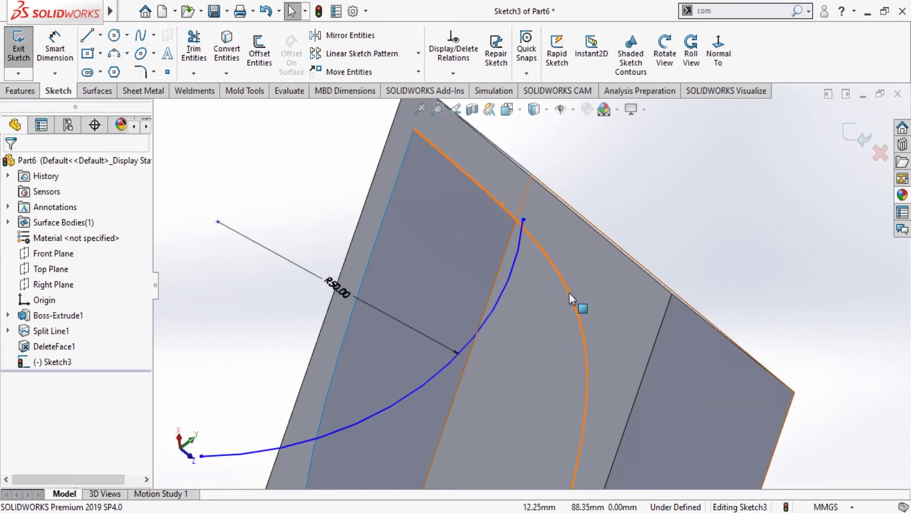
left_click(857, 142)
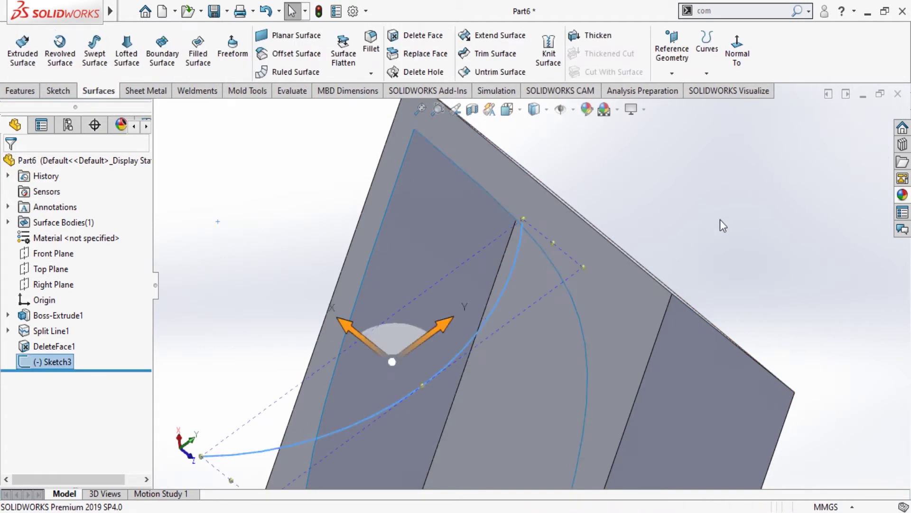
left_click(523, 220)
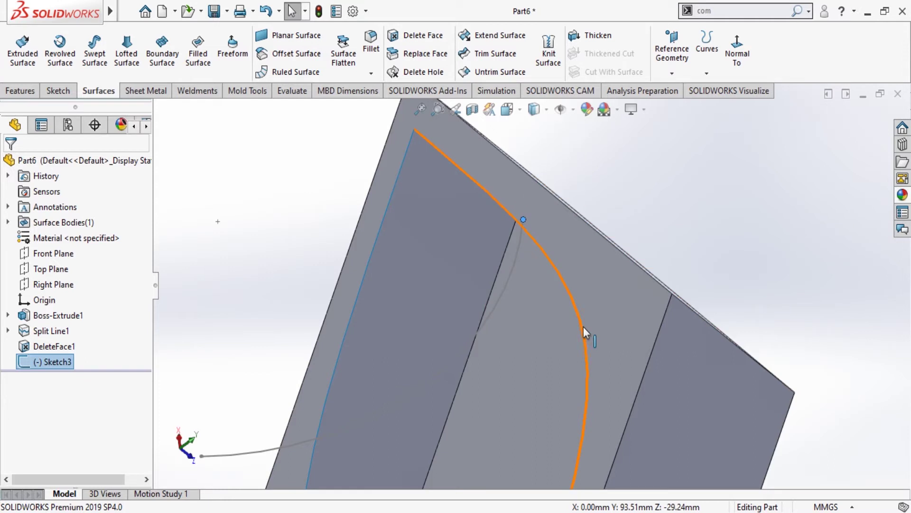
left_click(583, 327, "ctrl")
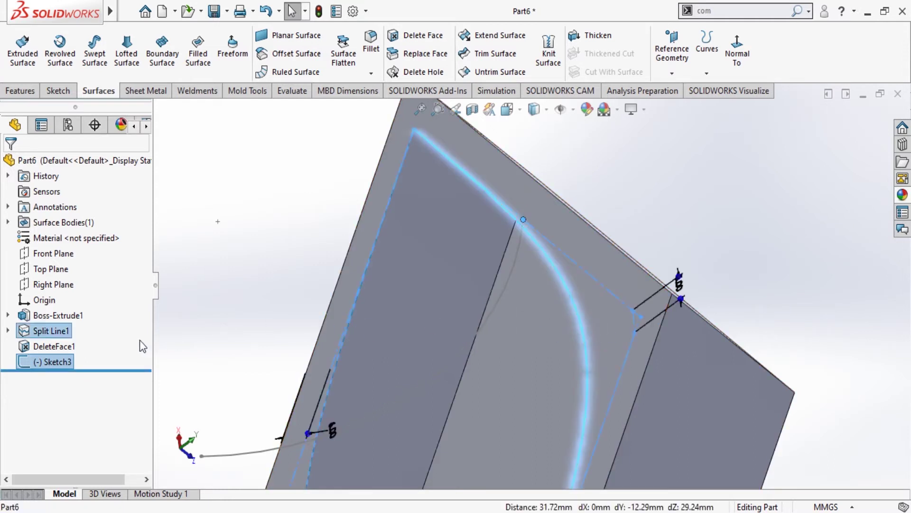
left_click(282, 259)
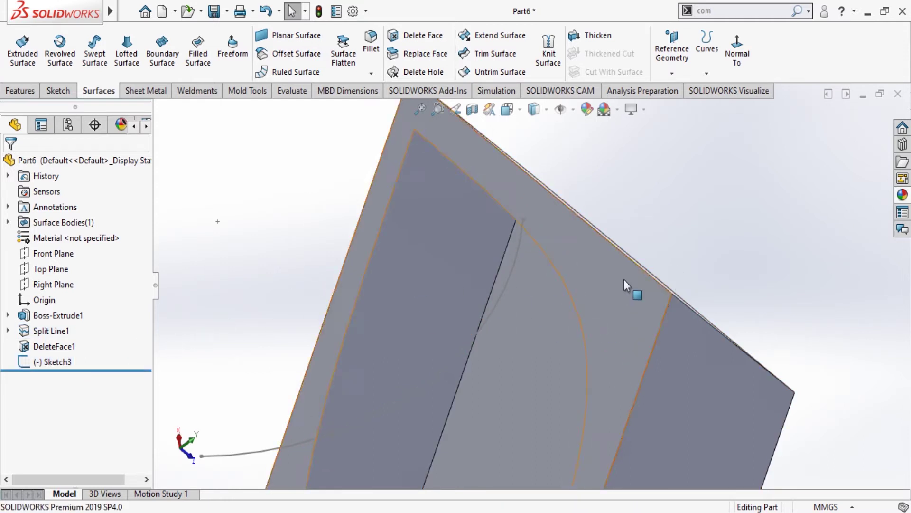
double_click(523, 239)
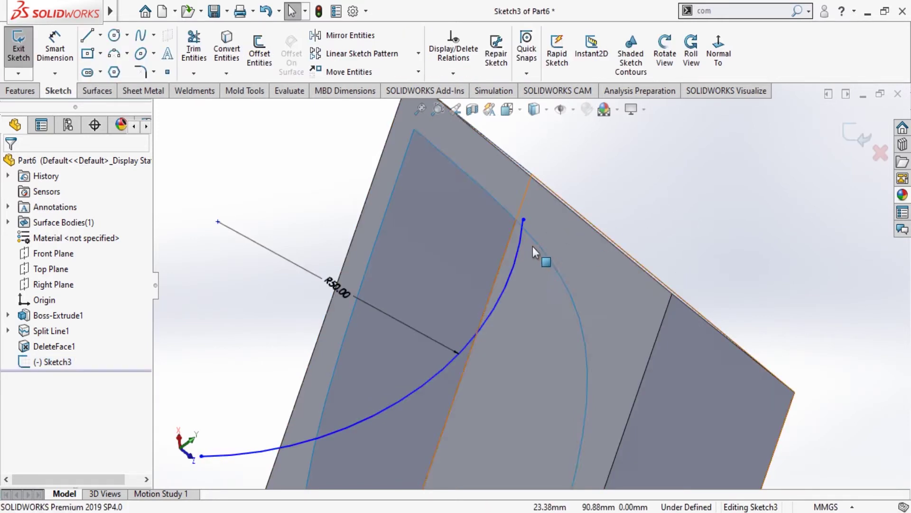
Add a Pierce relation between the arc's top endpoint and the curved split edge
left_click(523, 220)
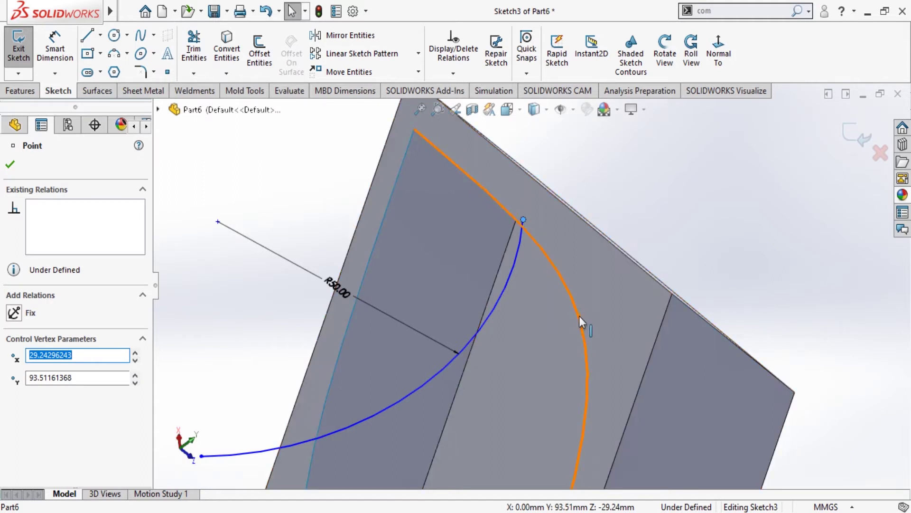
left_click(579, 314, "ctrl")
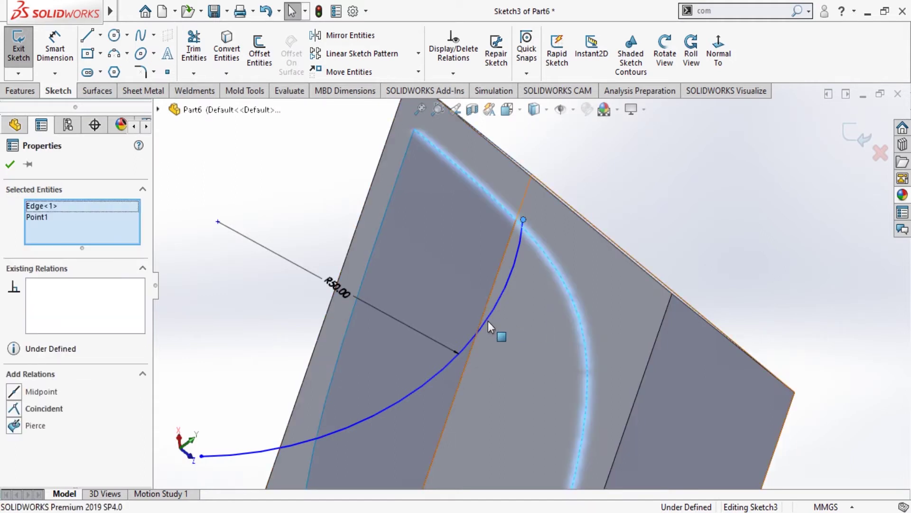
left_click(14, 425)
left_click(10, 164)
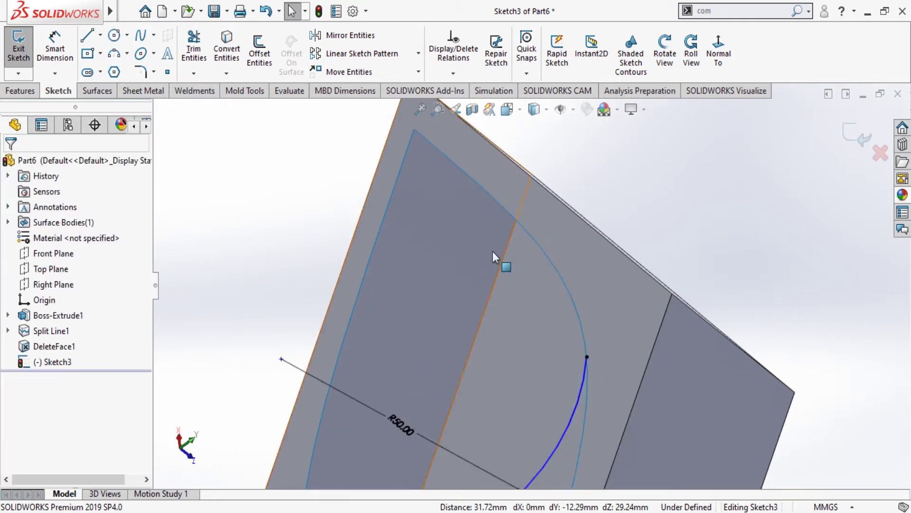
Add a Pierce relation between the arc's lower endpoint and the curved split edge
middle_click_drag(493, 251, 545, 300)
scroll(545, 300, "up", 3)
scroll(463, 353, "down", 3)
scroll(463, 353, "down", 3)
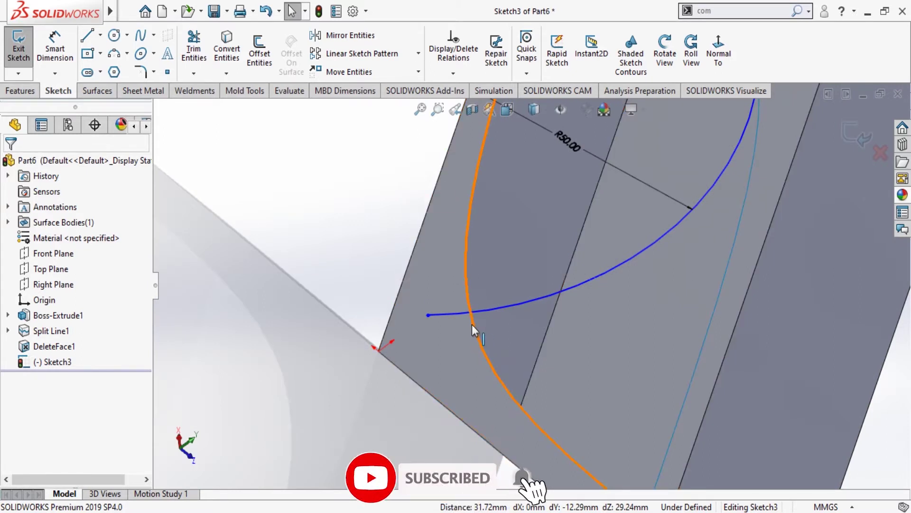
left_click(472, 323)
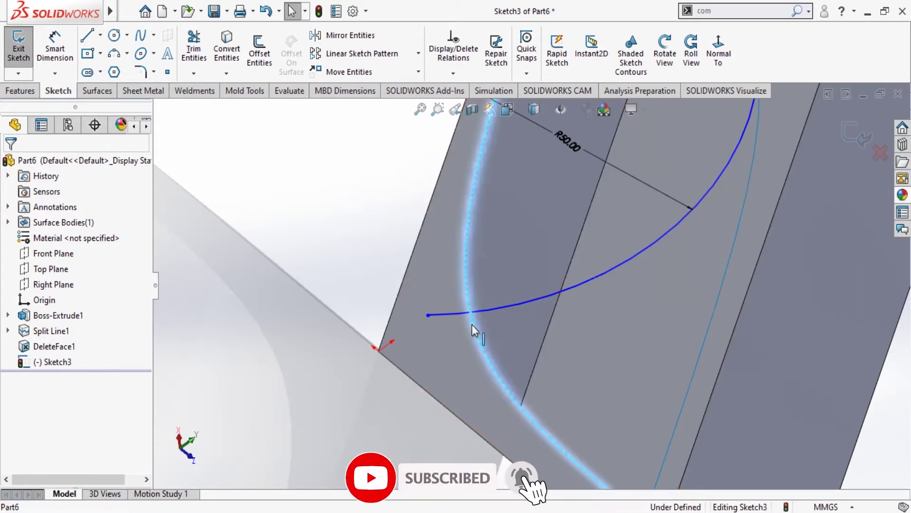
left_click(429, 315, "ctrl")
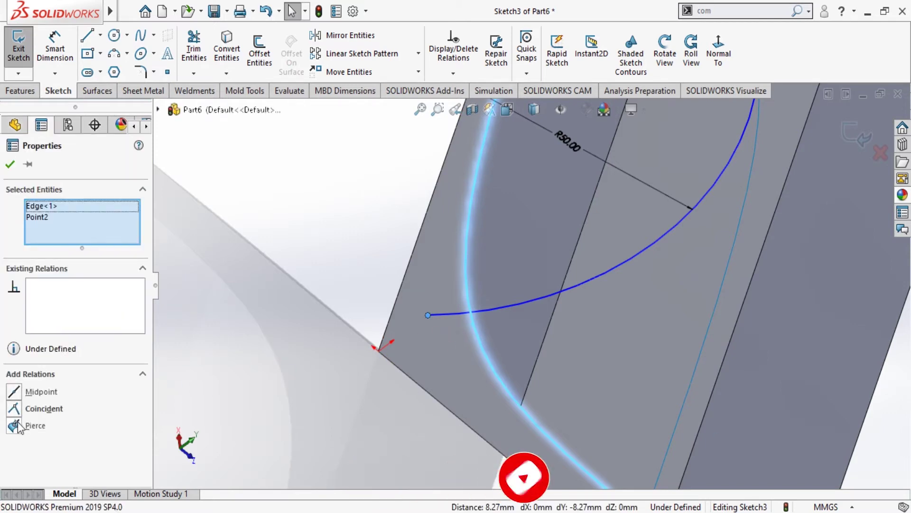
left_click(14, 425)
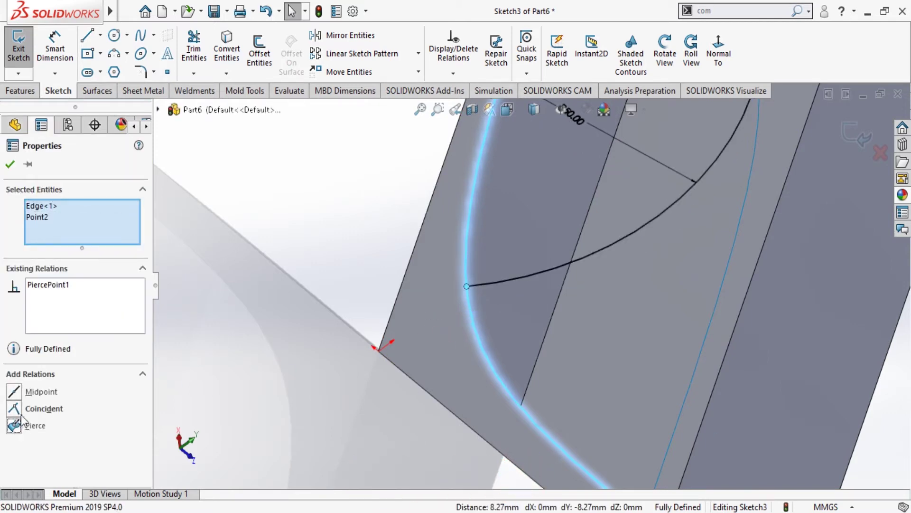
left_click(10, 165)
Exit the fully defined Sketch3
scroll(608, 312, "up", 2)
scroll(626, 314, "up", 4)
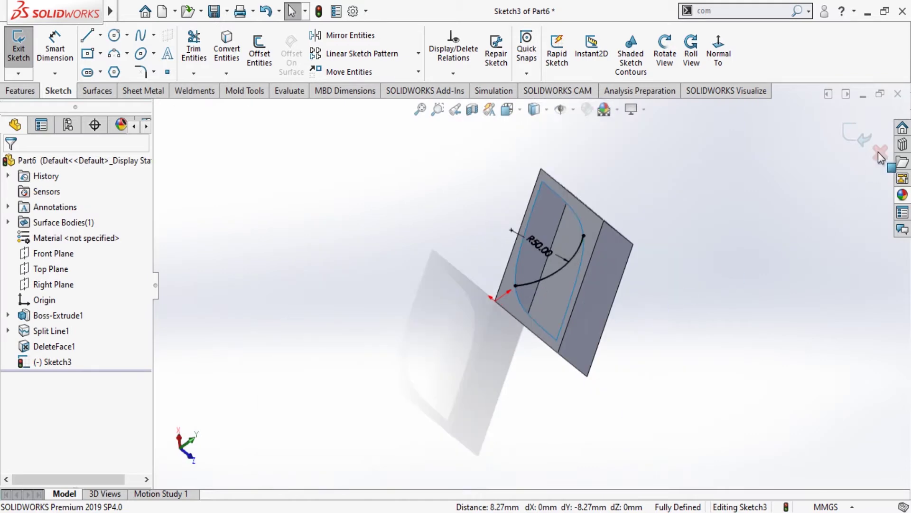
left_click(858, 137)
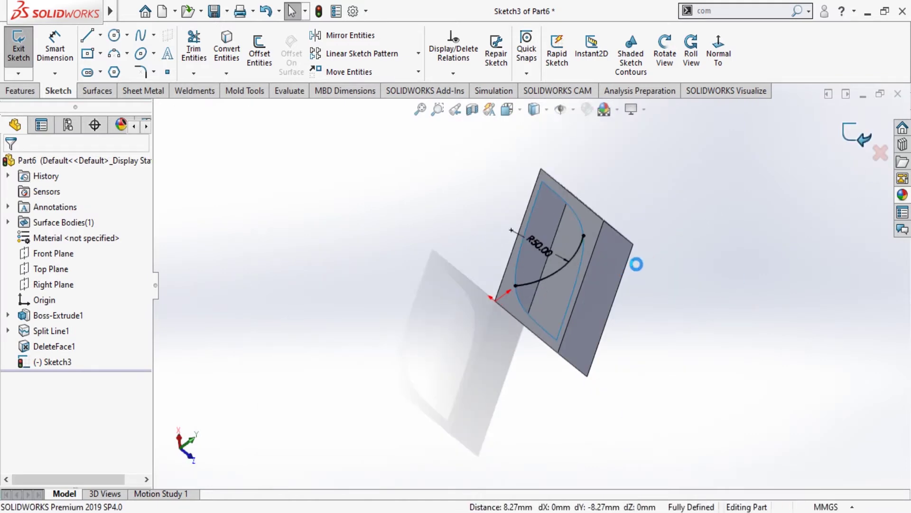
scroll(549, 212, "down", 3)
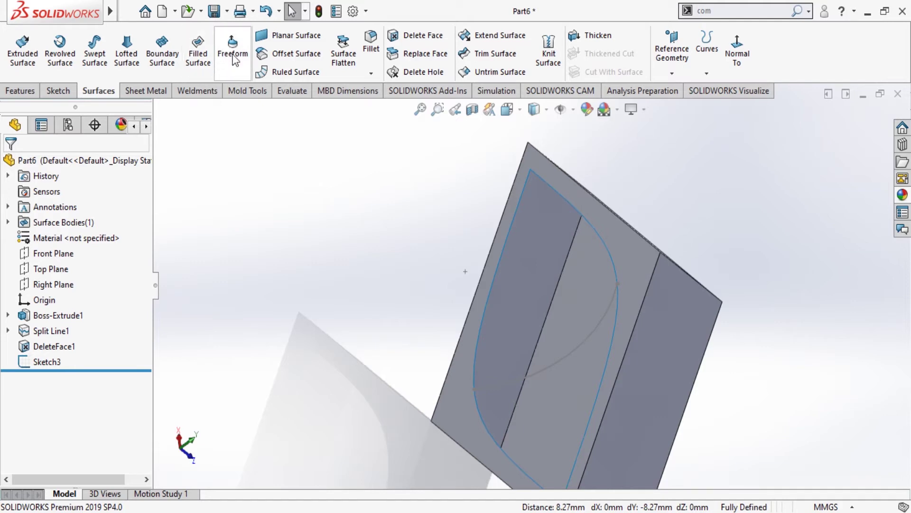
Fill the lens opening between both curved edges, constrained by the R50 Sketch3 arc and merged into the body
left_click(198, 53)
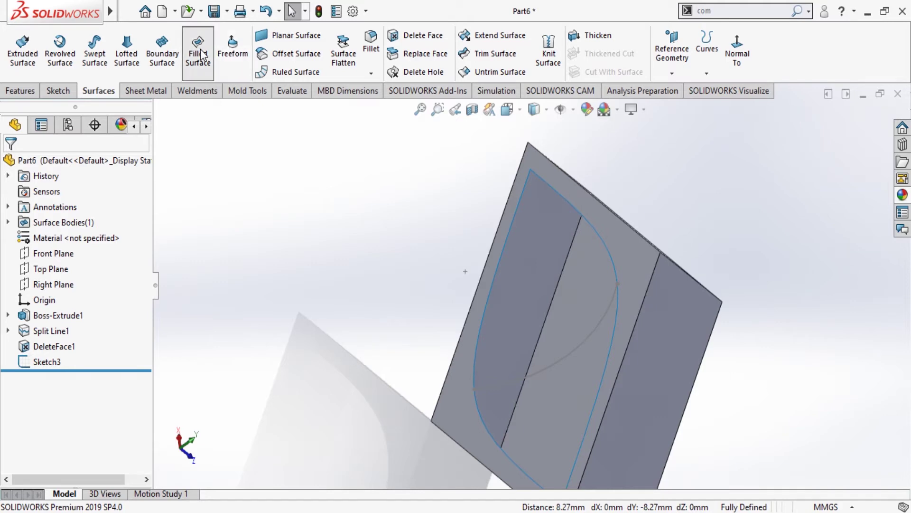
left_click(485, 309)
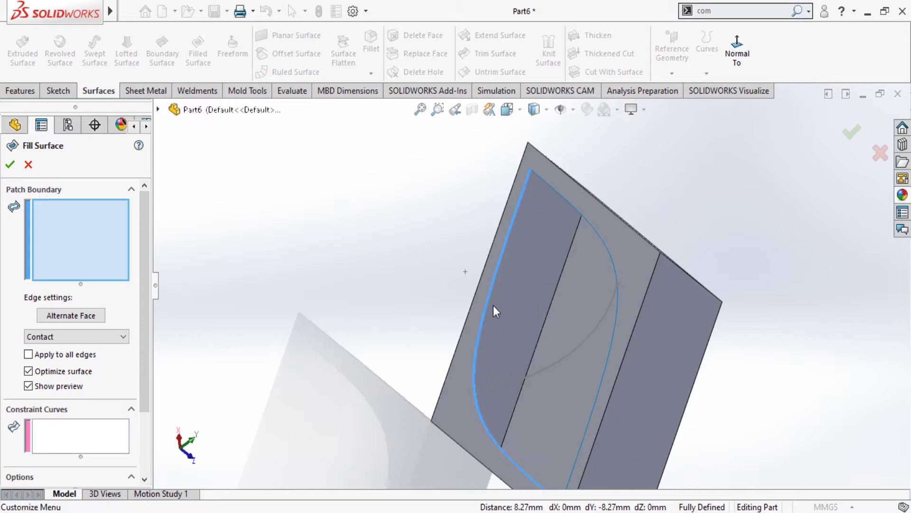
left_click(534, 280)
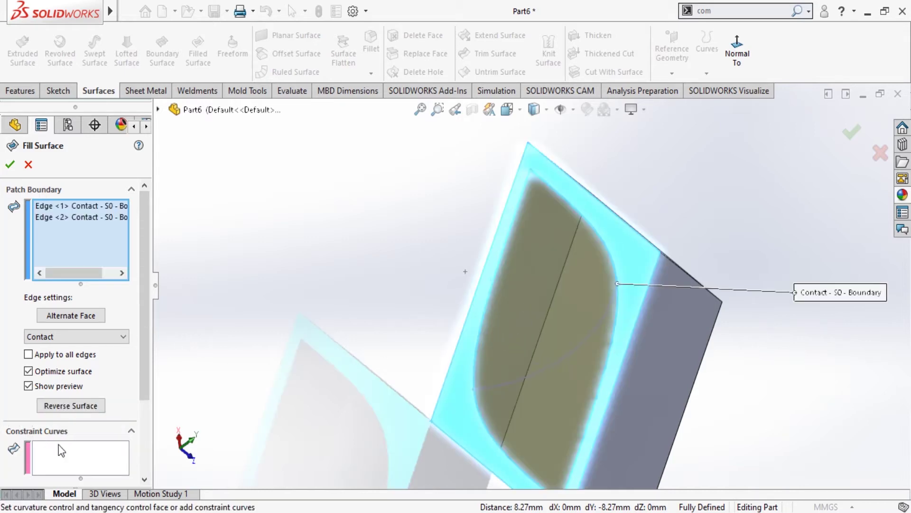
left_click(61, 451)
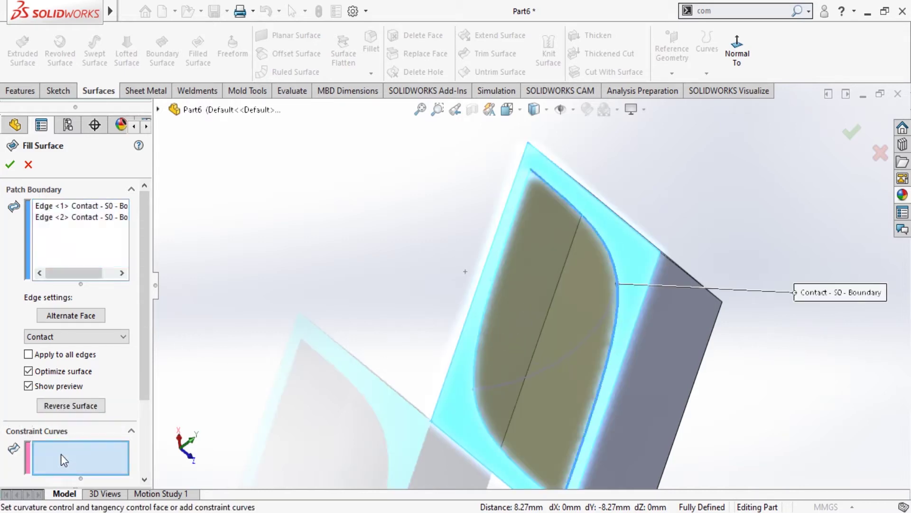
left_click(588, 338)
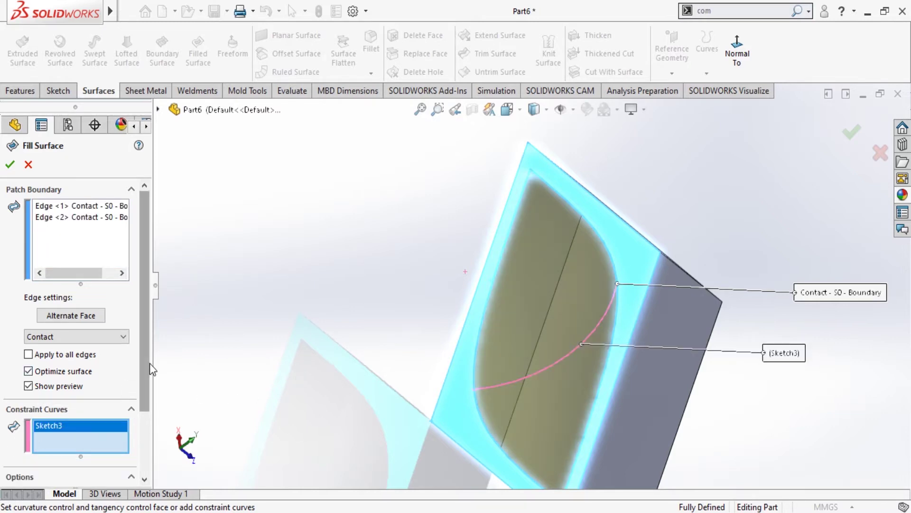
scroll(150, 363, "down", 3)
scroll(142, 363, "down", 2)
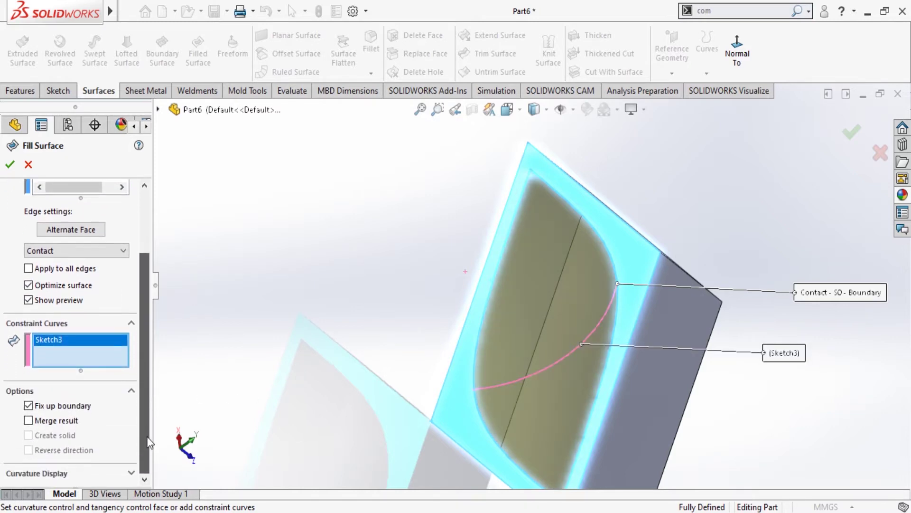
left_click(29, 421)
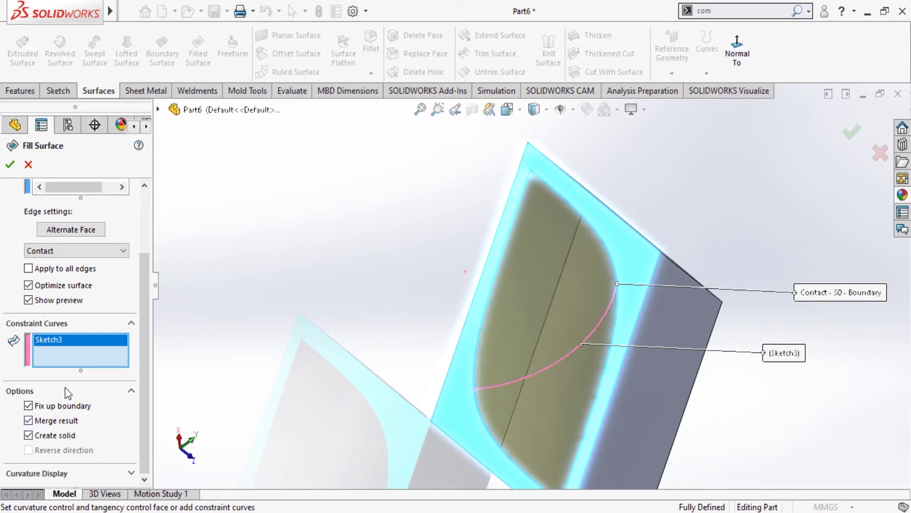
left_click(11, 166)
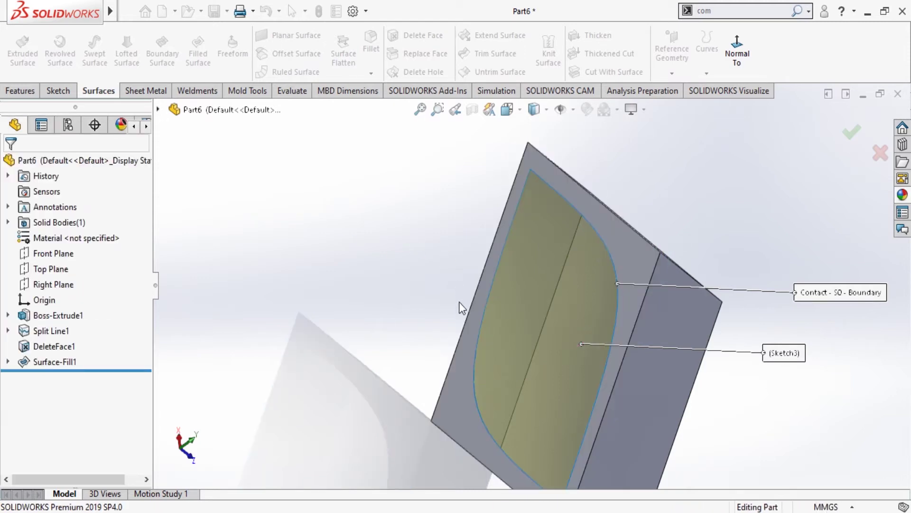
middle_click_drag(460, 308, 556, 332)
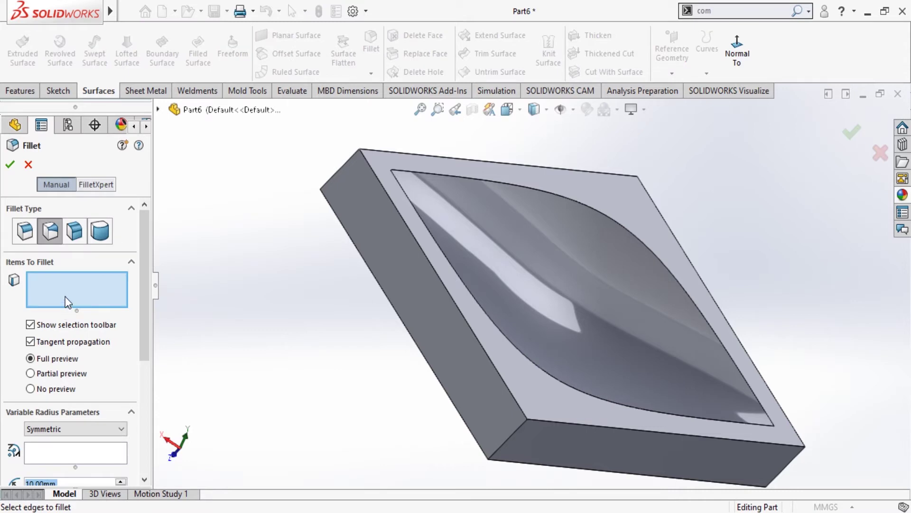
Add a variable-radius fillet of 6 mm at all points on both curved rim edges
left_click(607, 216)
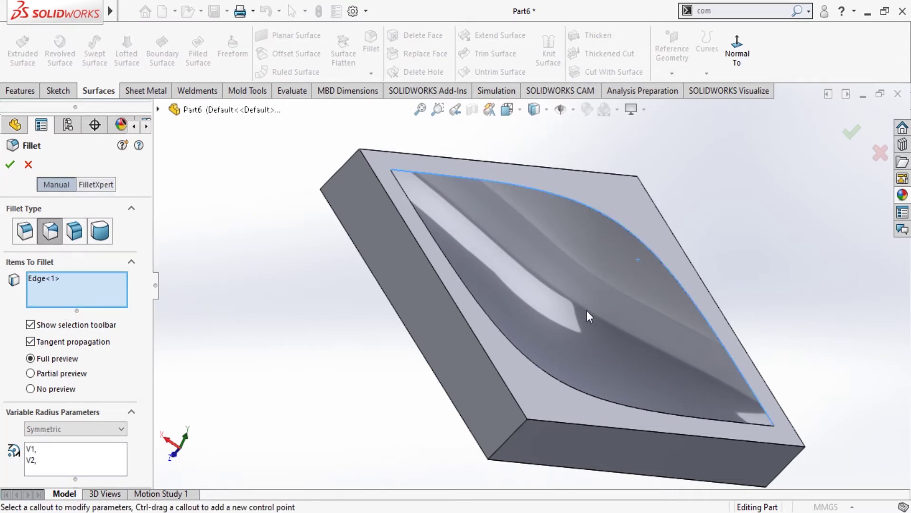
left_click(532, 360)
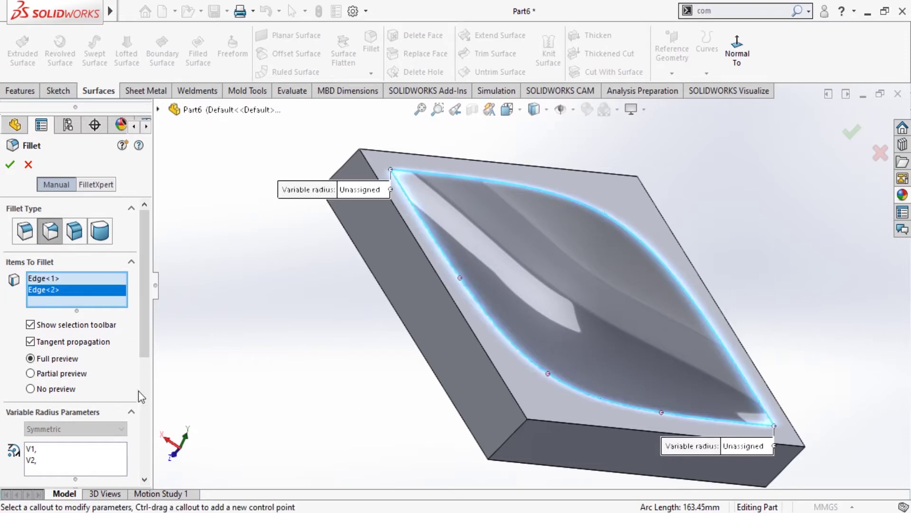
left_click_drag(145, 332, 141, 401)
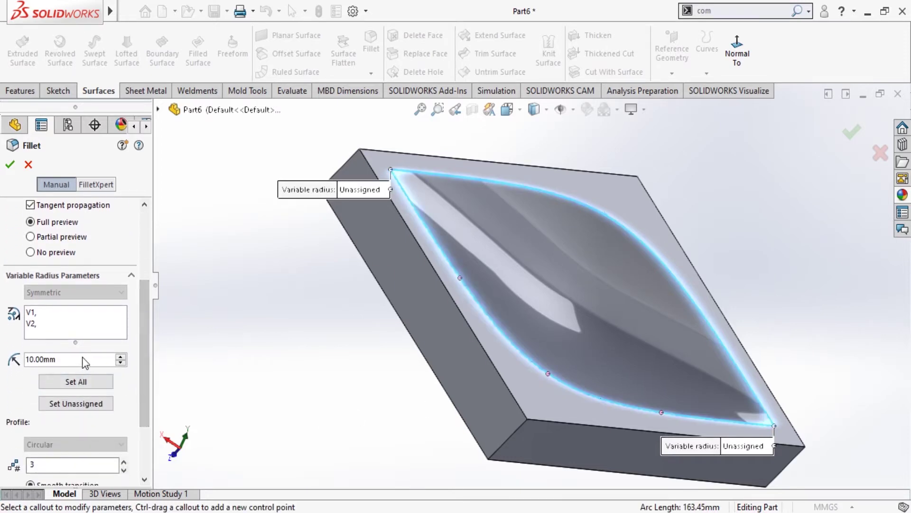
double_click(84, 361)
type("6")
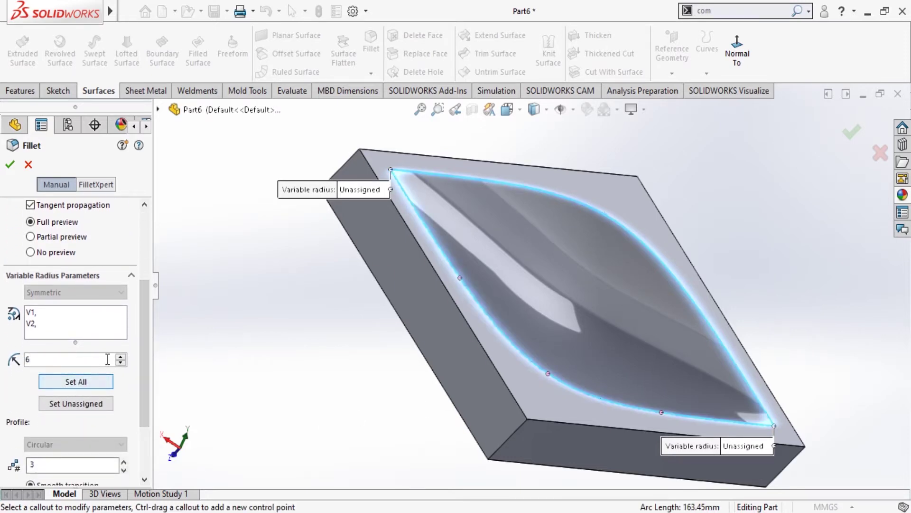
left_click(90, 385)
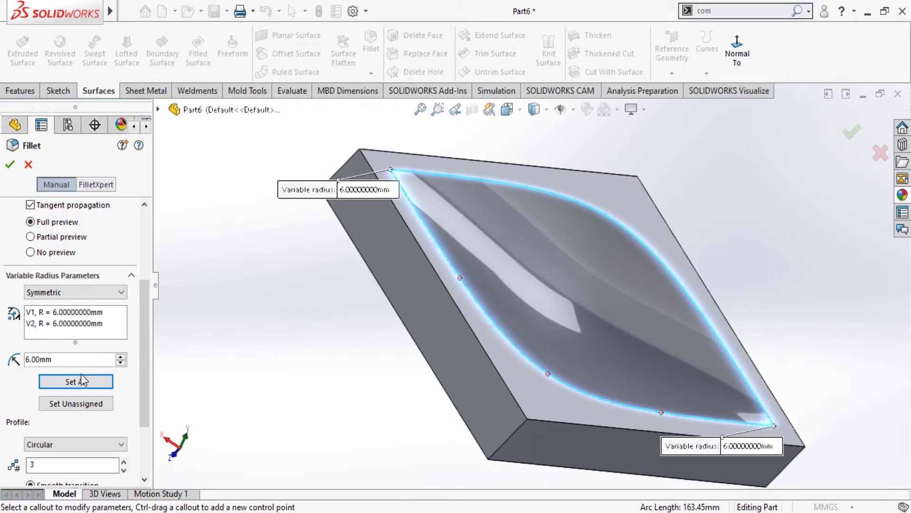
left_click(10, 164)
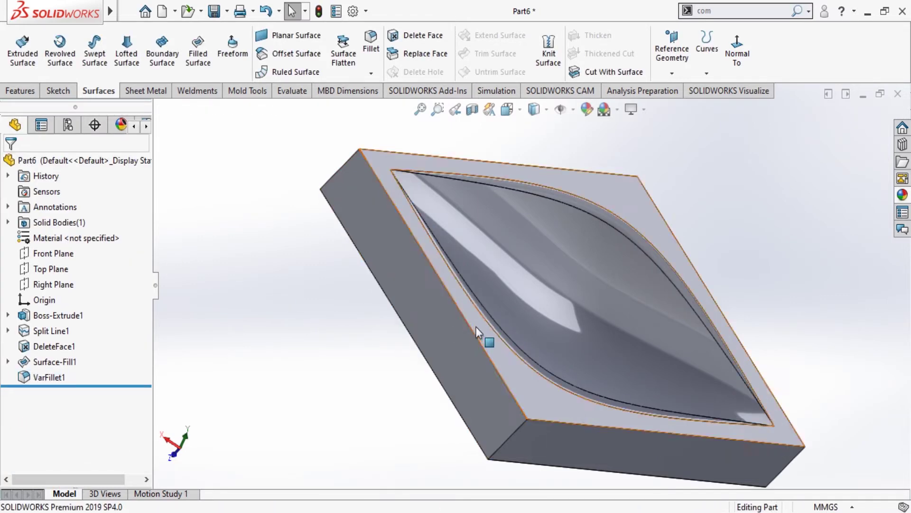
Apply a polished steel appearance and a reflective room scene to the tile
middle_click_drag(479, 331, 362, 278)
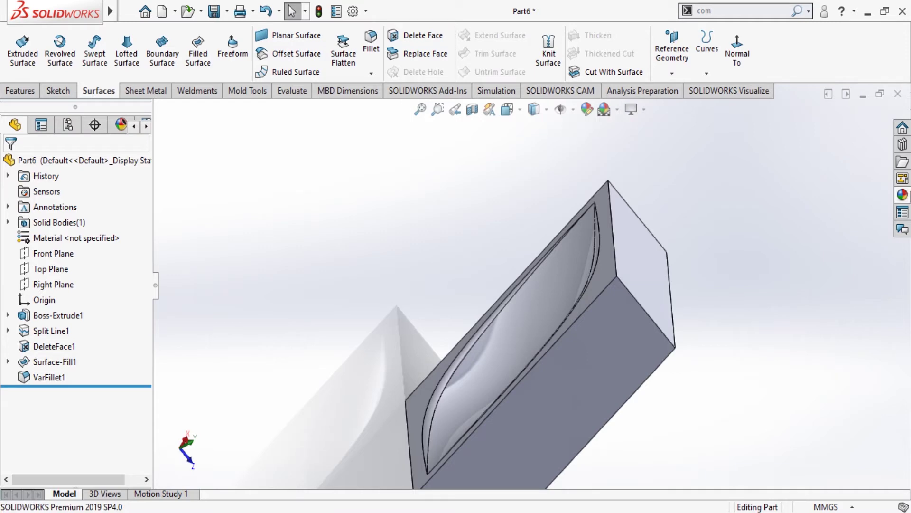
mouse_move(747, 171)
middle_mouse_down()
mouse_move(720, 210)
mouse_move(722, 269)
middle_mouse_up()
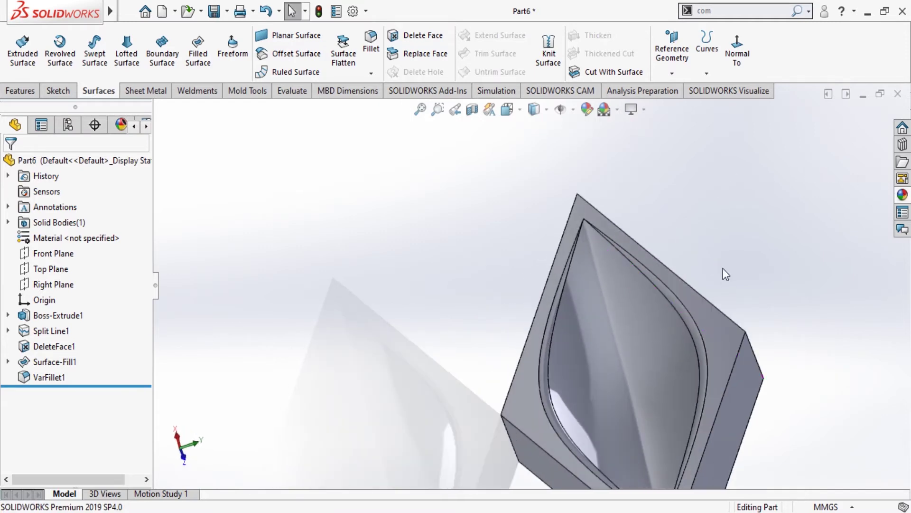
left_click(902, 195)
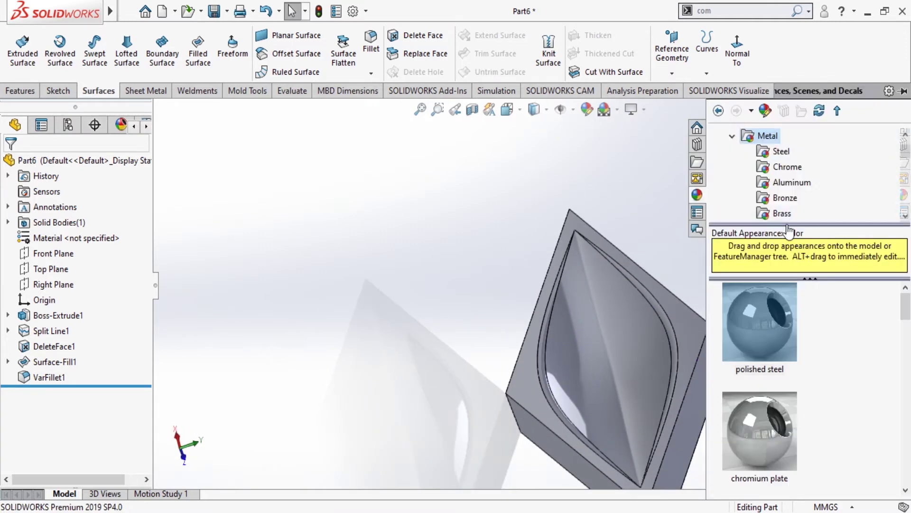
left_click_drag(767, 305, 659, 268)
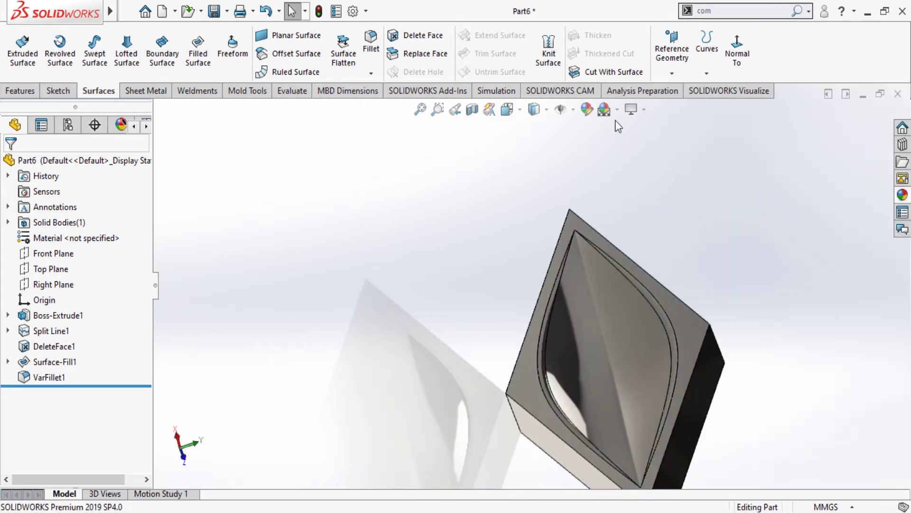
left_click(605, 110)
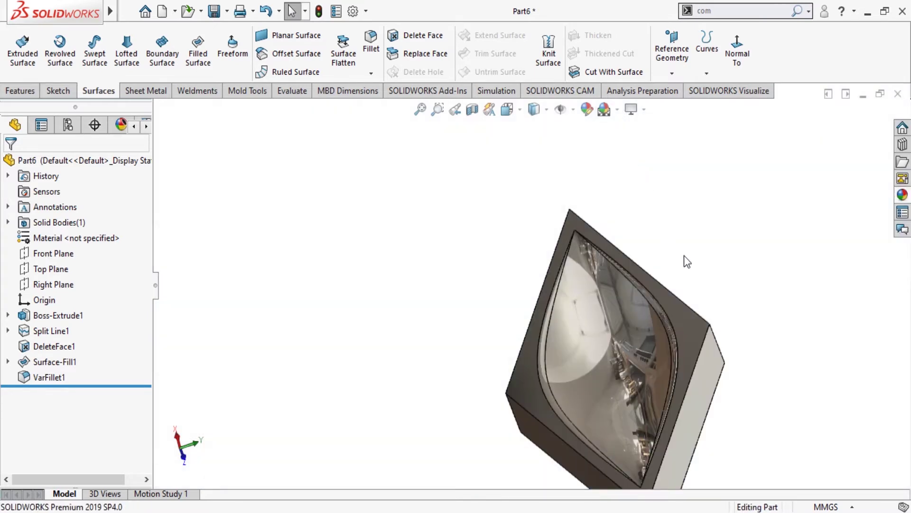
mouse_move(685, 262)
middle_mouse_down()
mouse_move(748, 271)
mouse_move(756, 312)
mouse_move(683, 356)
mouse_move(467, 398)
mouse_move(594, 409)
mouse_move(627, 368)
mouse_move(620, 332)
mouse_move(635, 427)
mouse_move(618, 358)
mouse_move(631, 332)
middle_mouse_up()
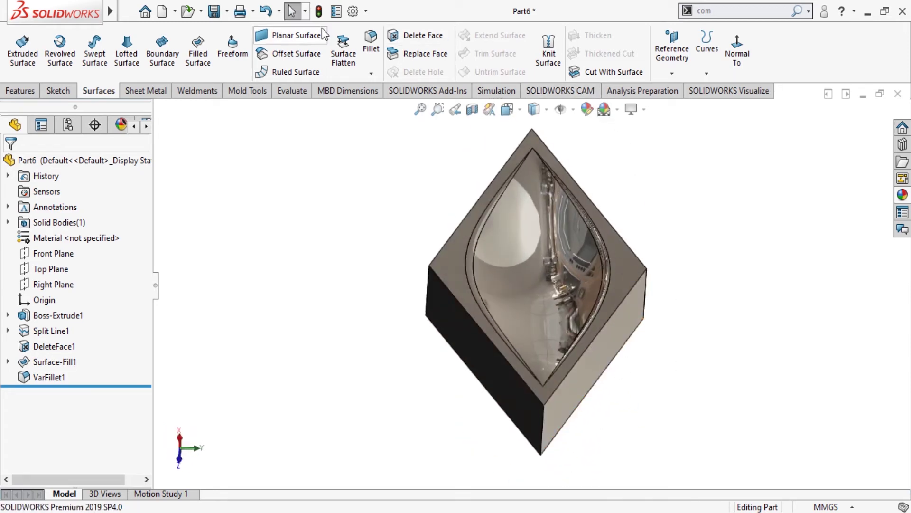
Copy the tile body corner-to-corner beside the original with Move/Copy Body
left_click(740, 9)
type("m")
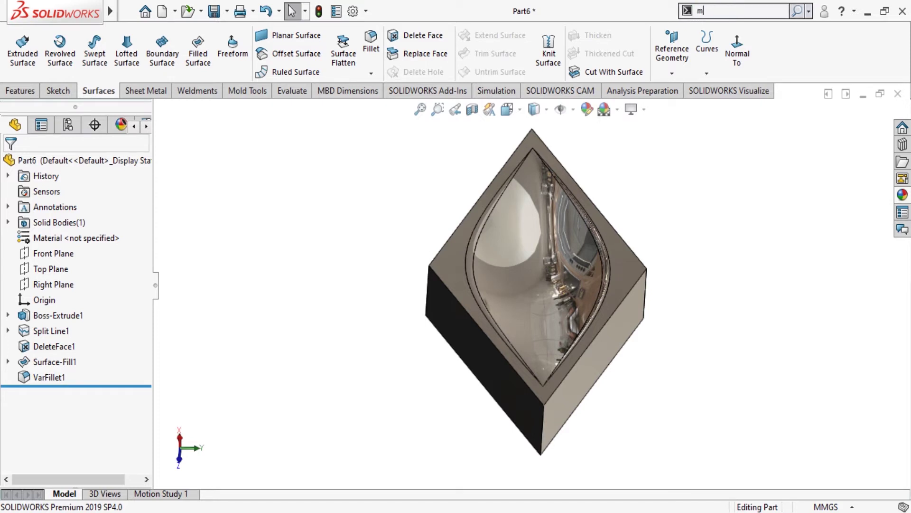
type("ov")
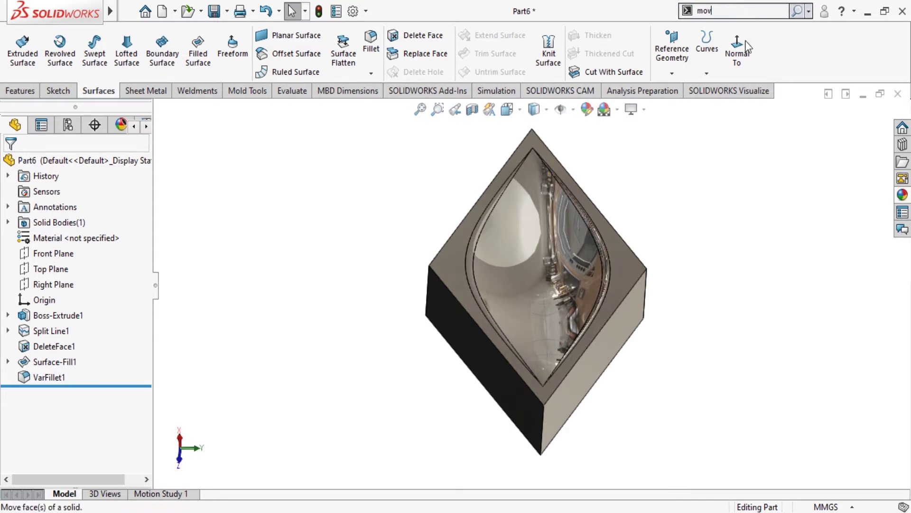
left_click(735, 79)
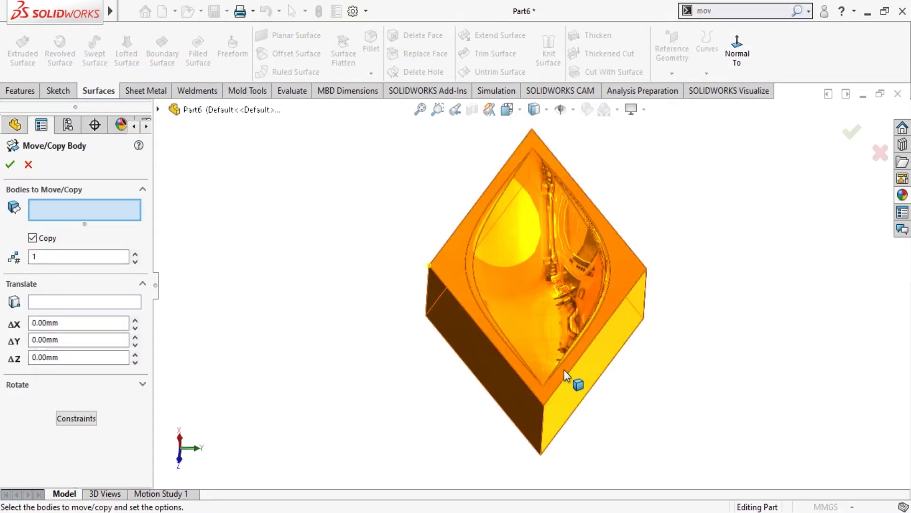
left_click(563, 369)
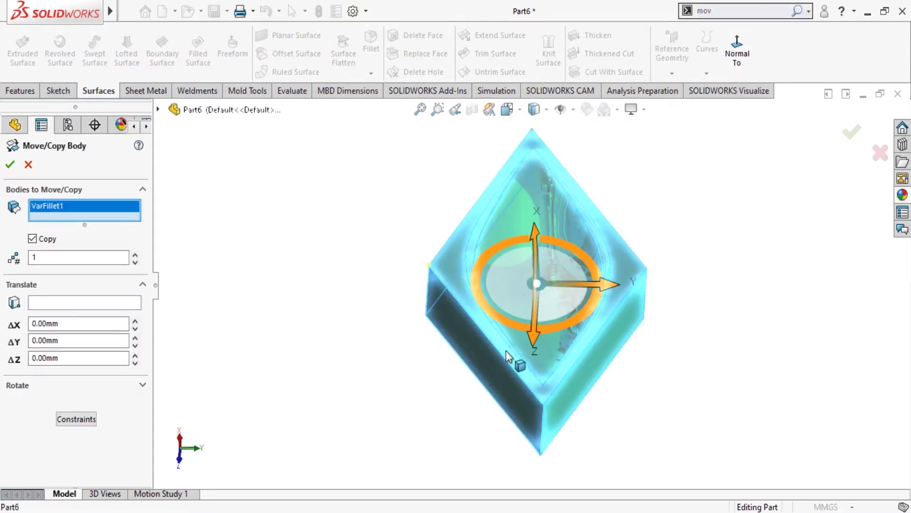
left_click(75, 306)
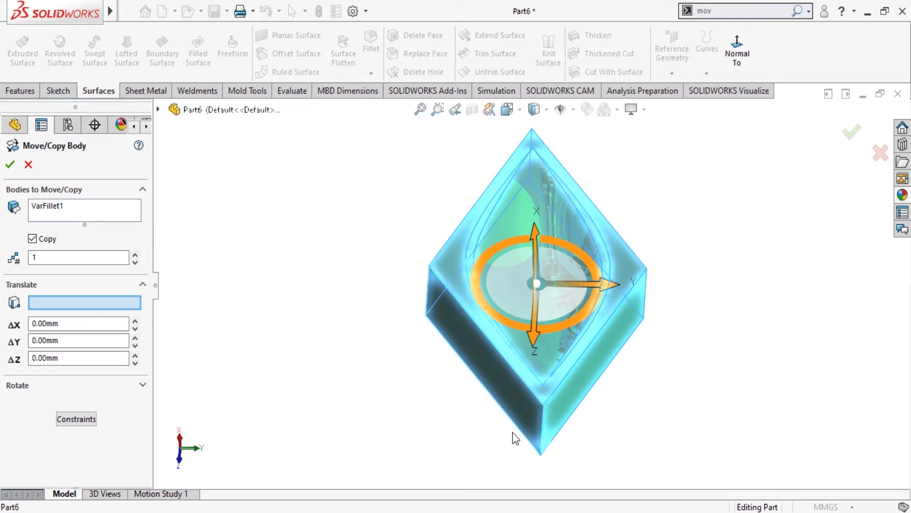
left_click(427, 315)
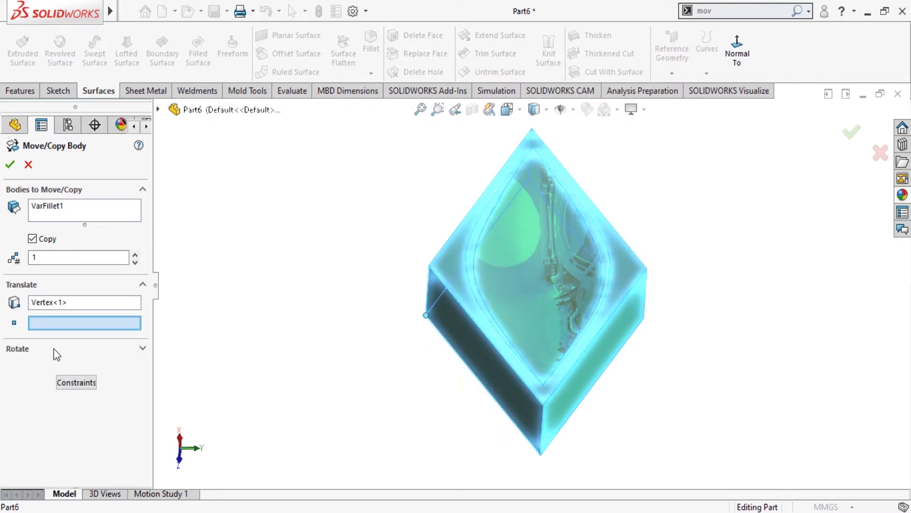
left_click(540, 456)
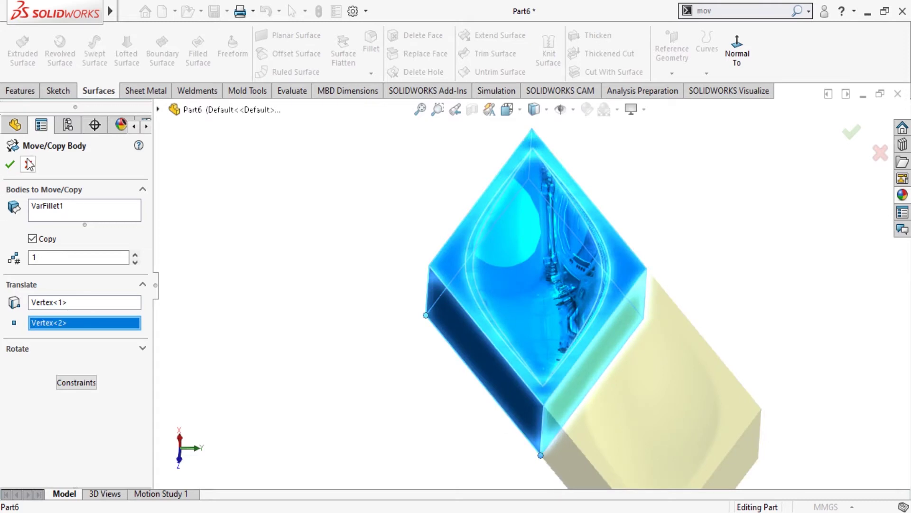
left_click(10, 164)
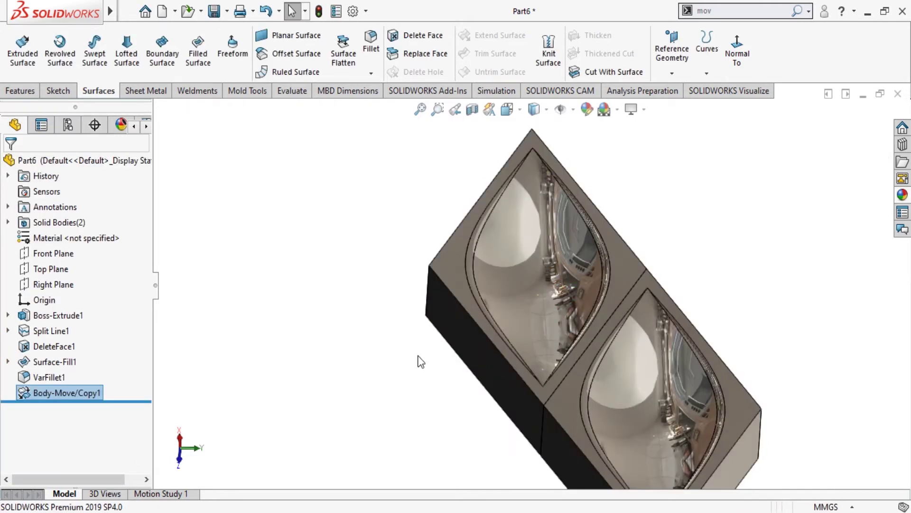
key("z")
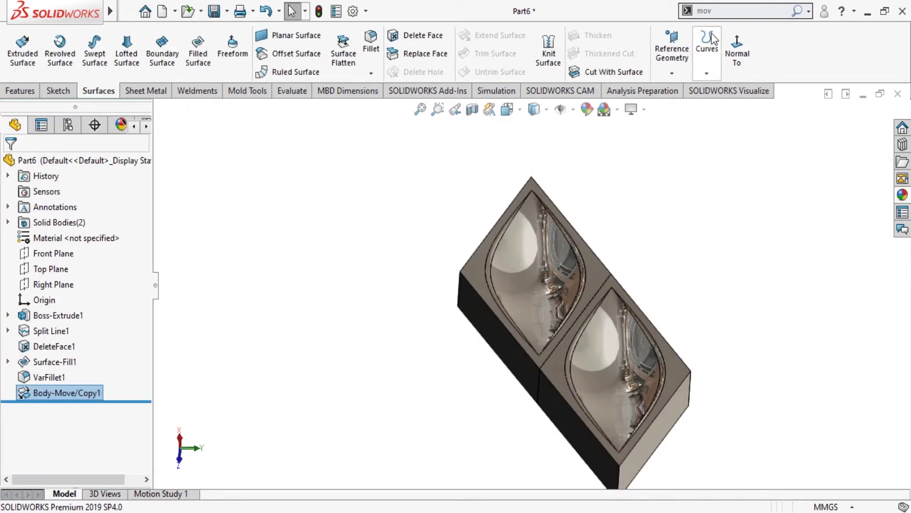
left_click(55, 394)
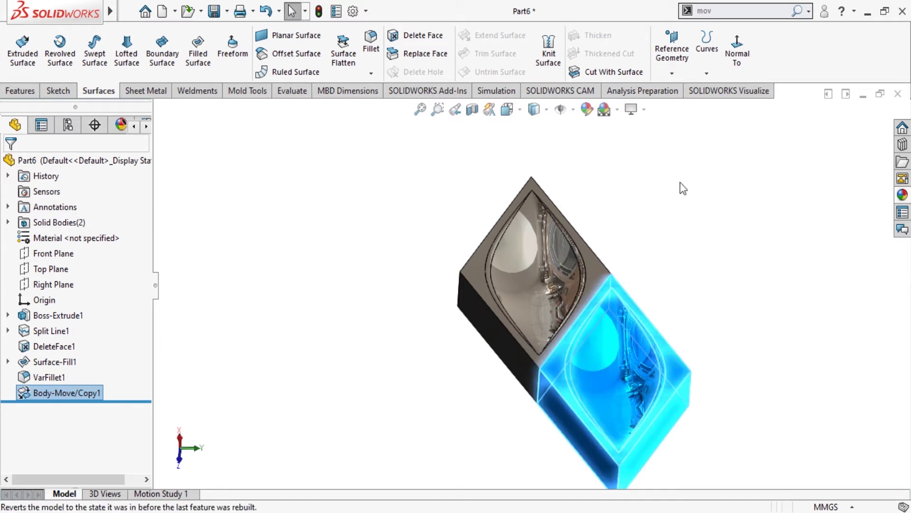
left_click(689, 199)
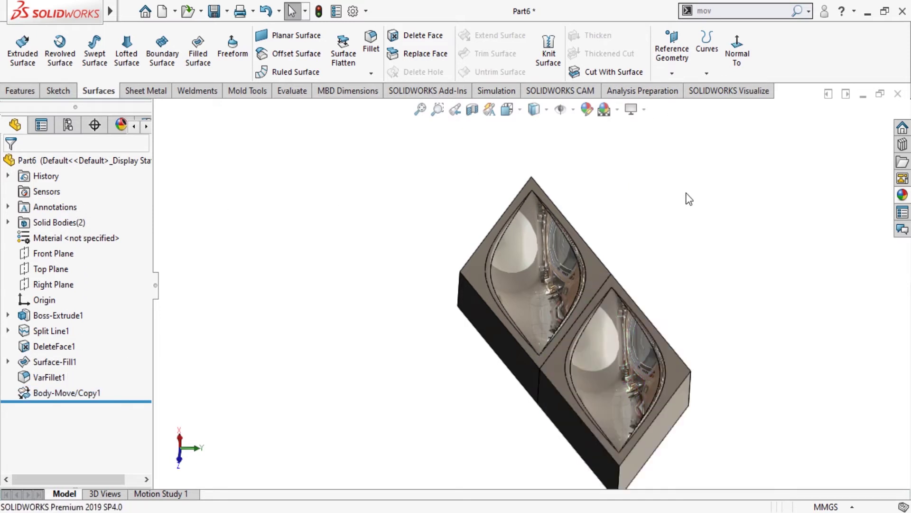
Combine the original tile and its copy with Add into Combine1
left_click(745, 14)
type("c")
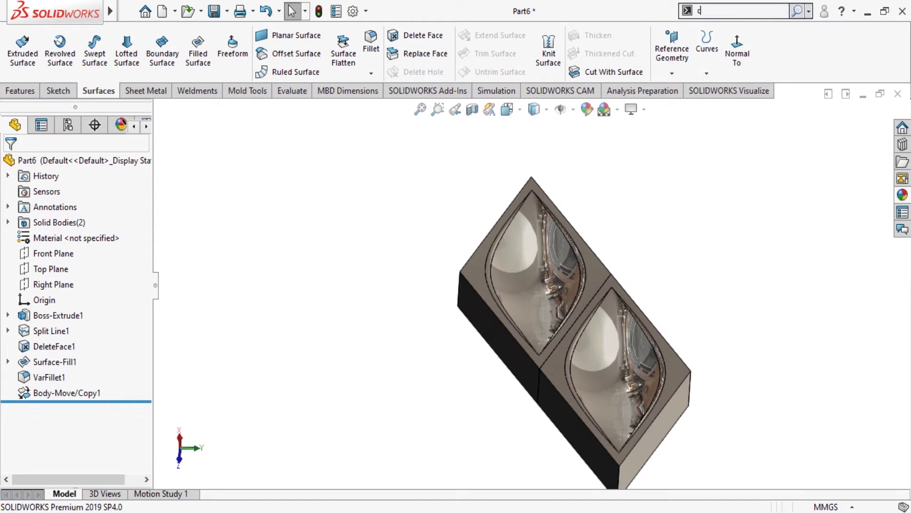
type("om")
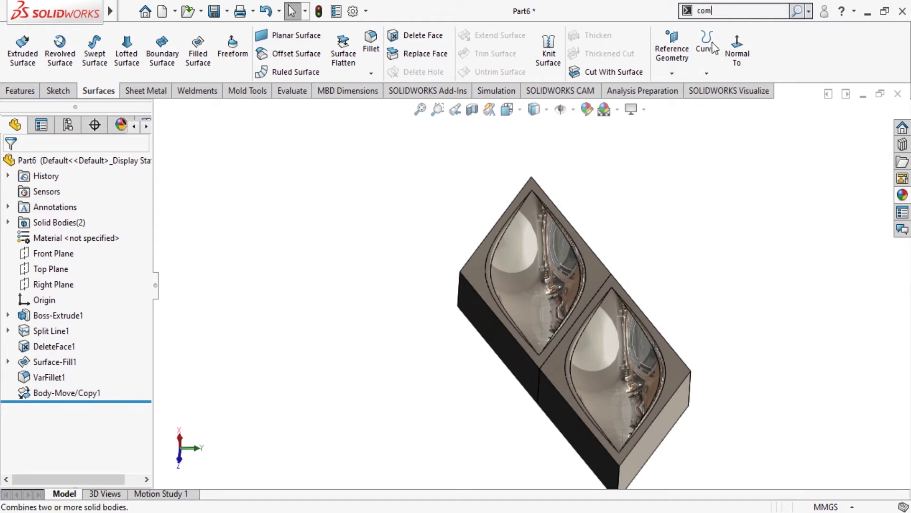
left_click(713, 45)
left_click_drag(837, 155, 373, 464)
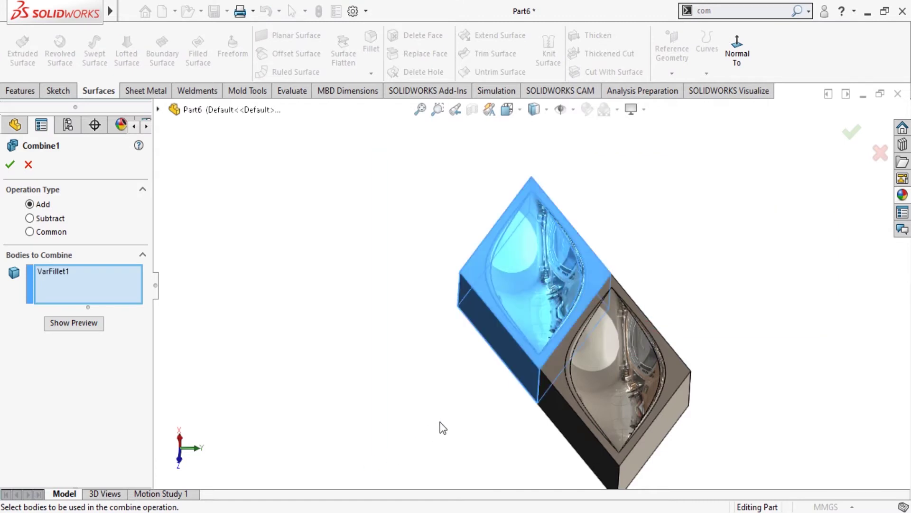
left_click(546, 407)
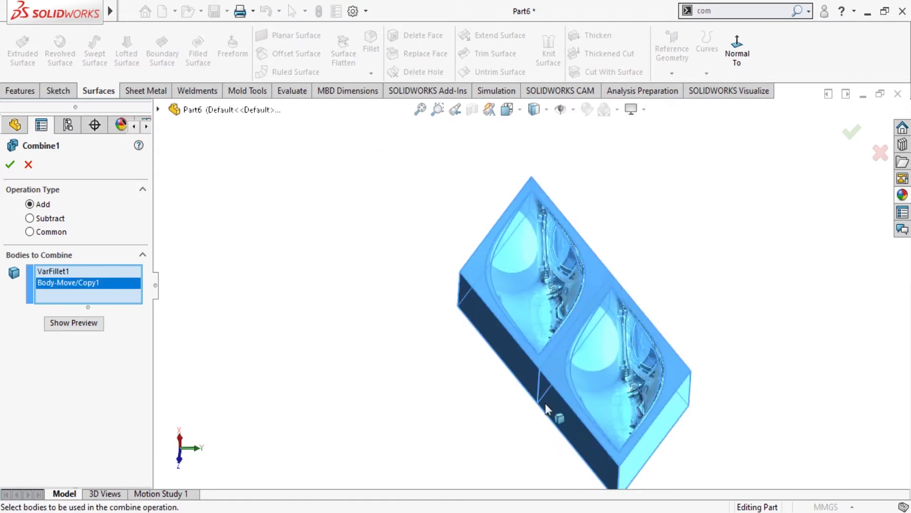
left_click(9, 164)
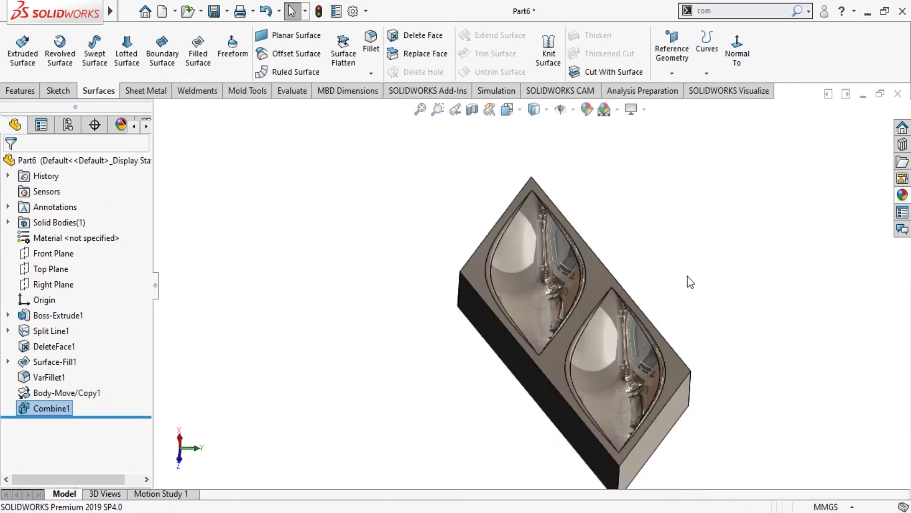
middle_click_drag(679, 287, 636, 297)
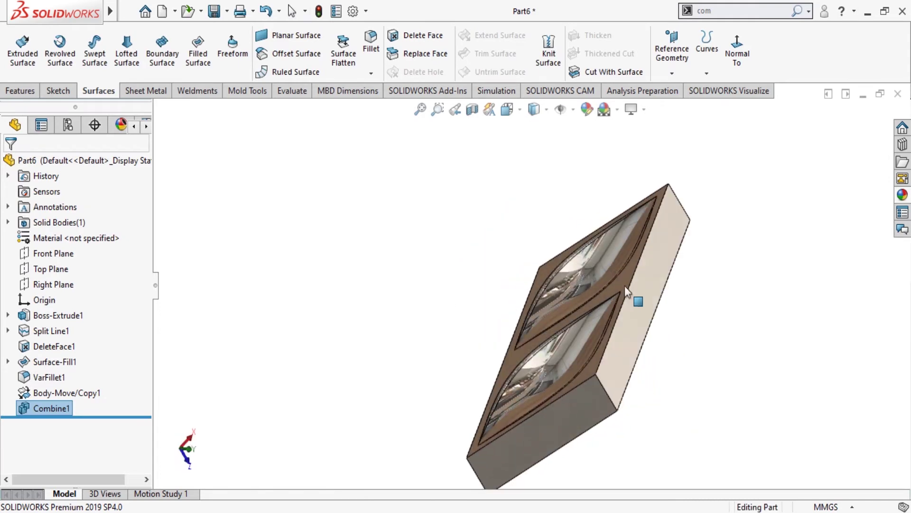
Copy the Combine1 block from its bottom corner to its right corner with Move/Copy Body
left_click(746, 13)
type("mov")
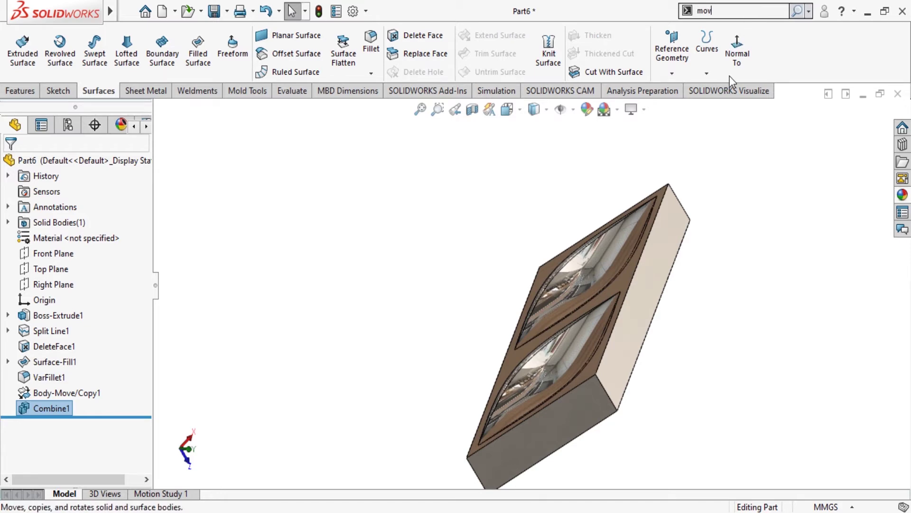
left_click(730, 76)
left_click(638, 321)
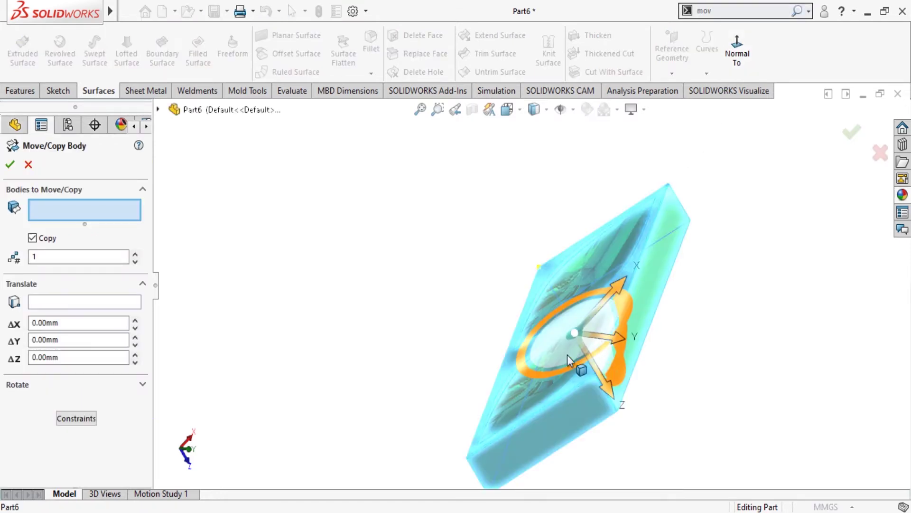
left_click(75, 303)
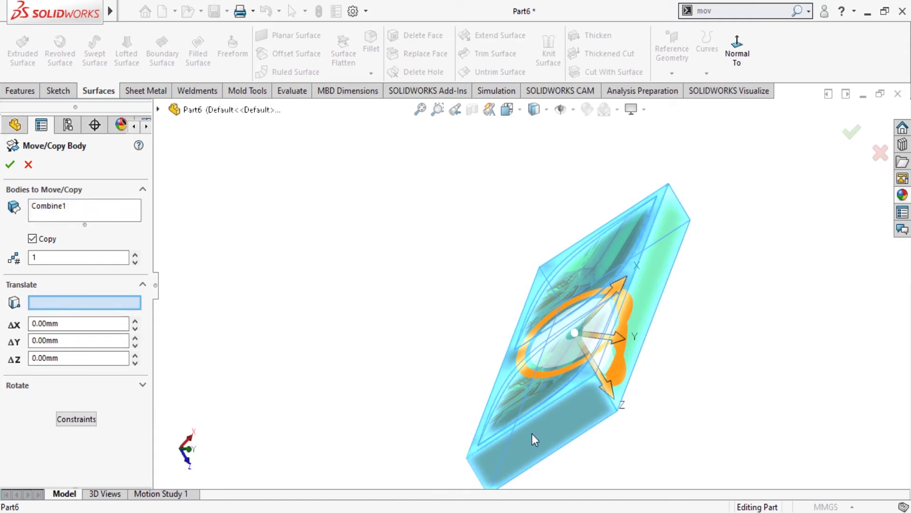
scroll(527, 439, "down", 2)
scroll(507, 442, "down", 2)
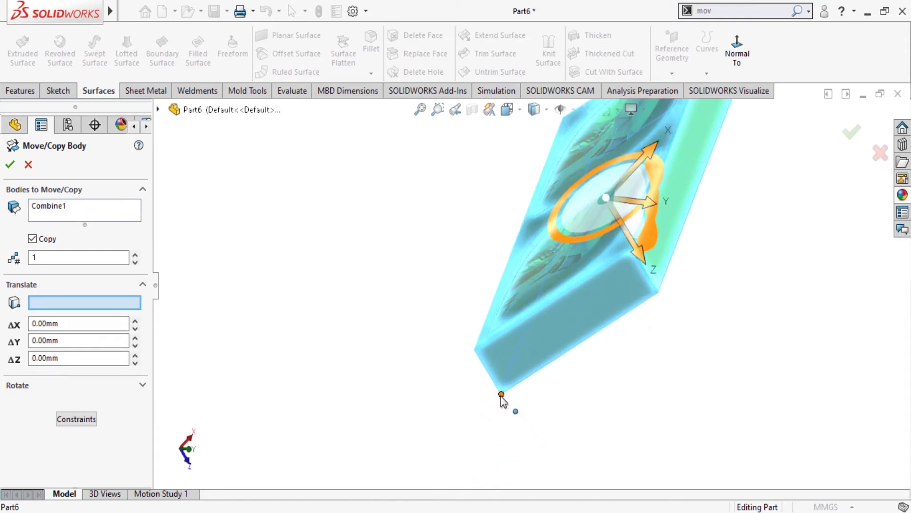
left_click(501, 394)
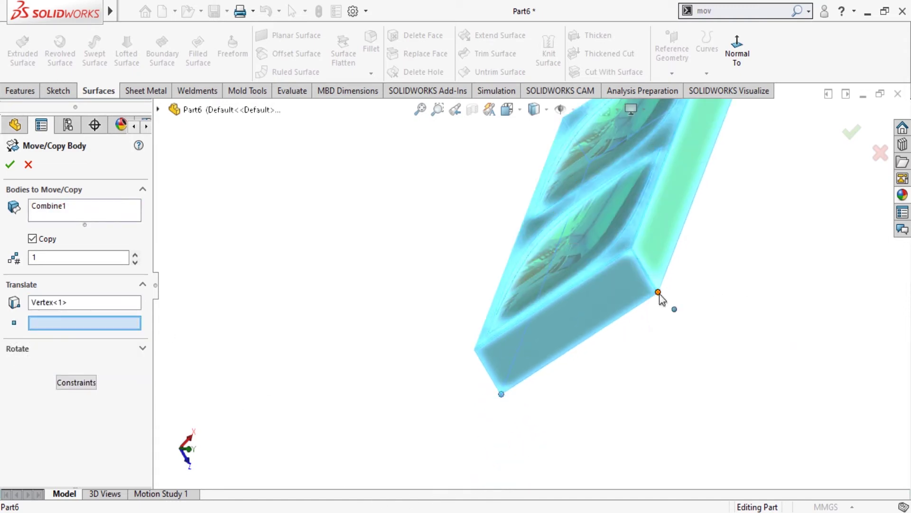
left_click(674, 308)
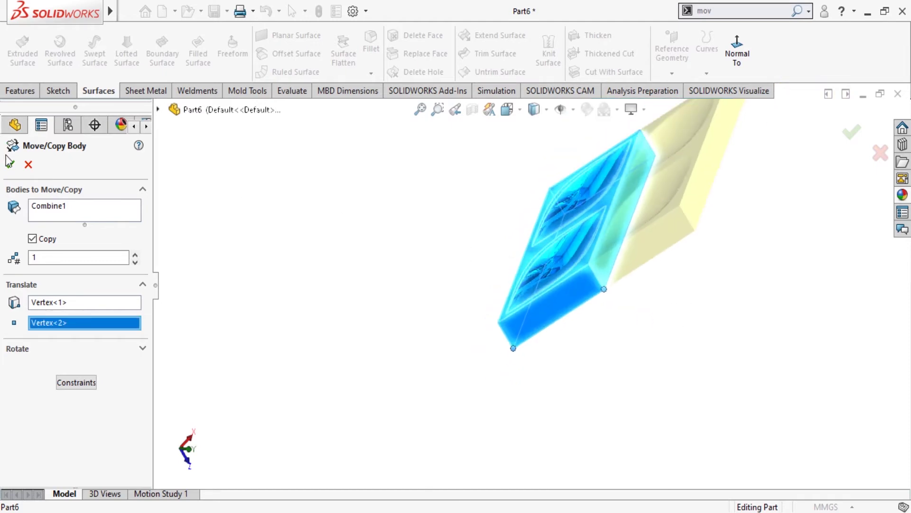
left_click(9, 162)
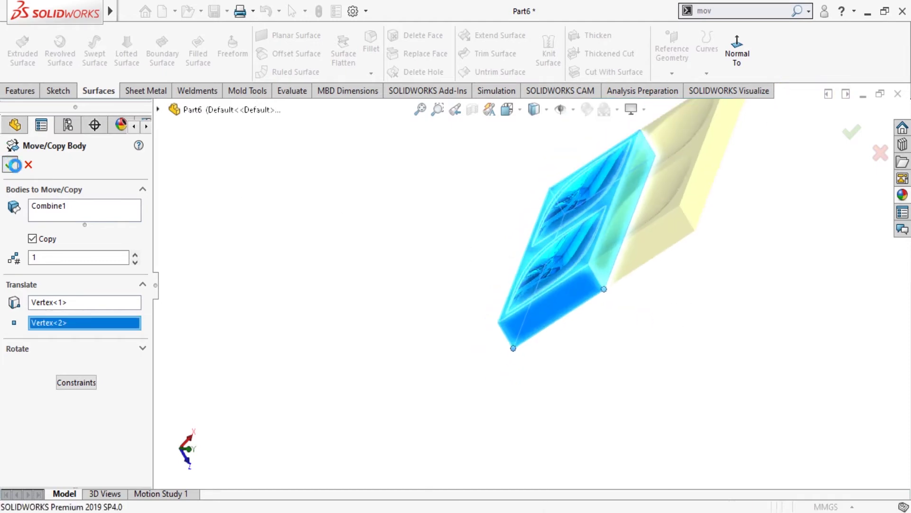
left_click(756, 10)
type("c")
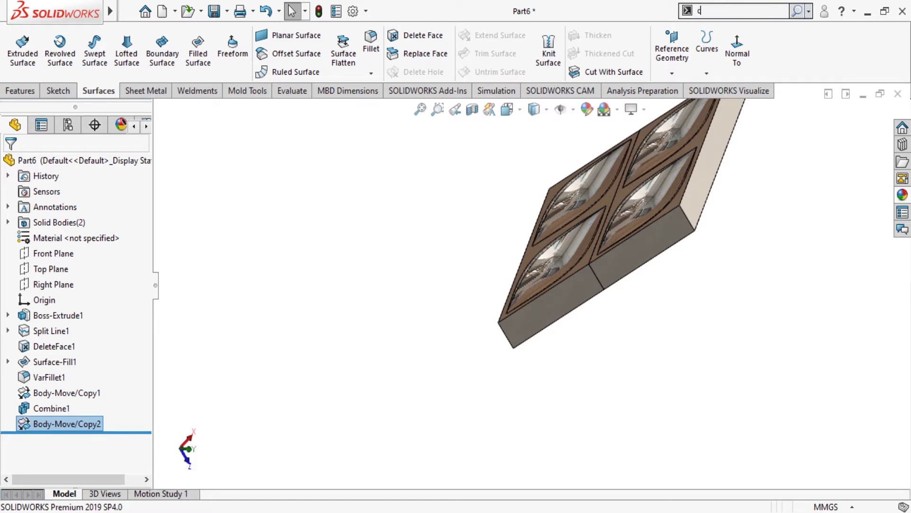
Combine Body-Move/Copy2 and Combine1 with Add into one four-pocket body
type("om")
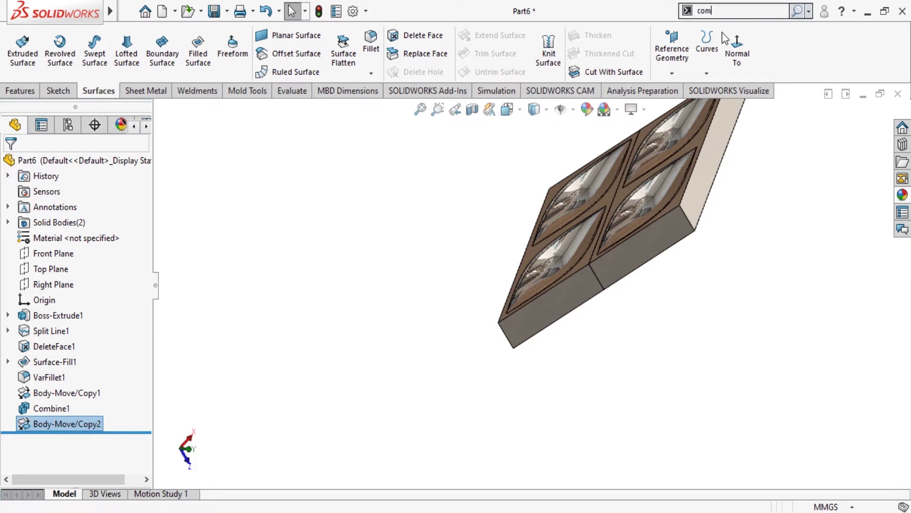
key("Return")
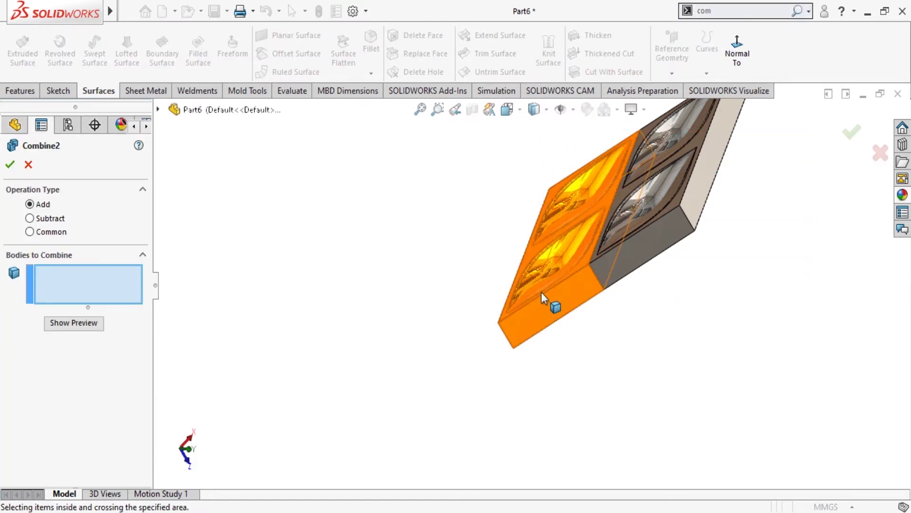
left_click(671, 238)
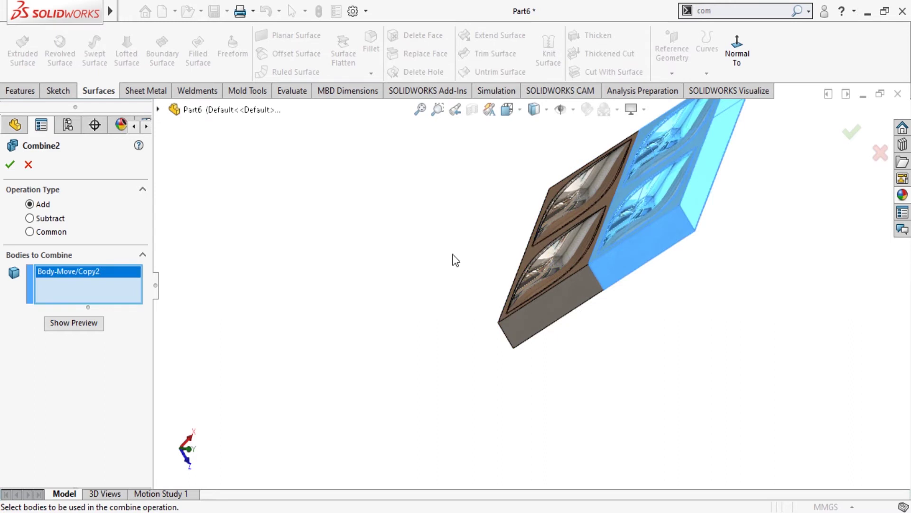
left_click(10, 164)
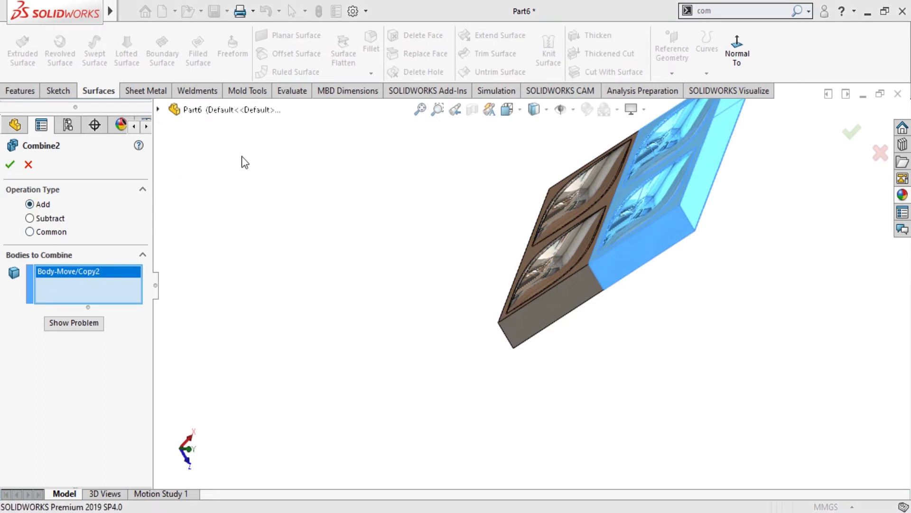
left_click(554, 266)
left_click(9, 163)
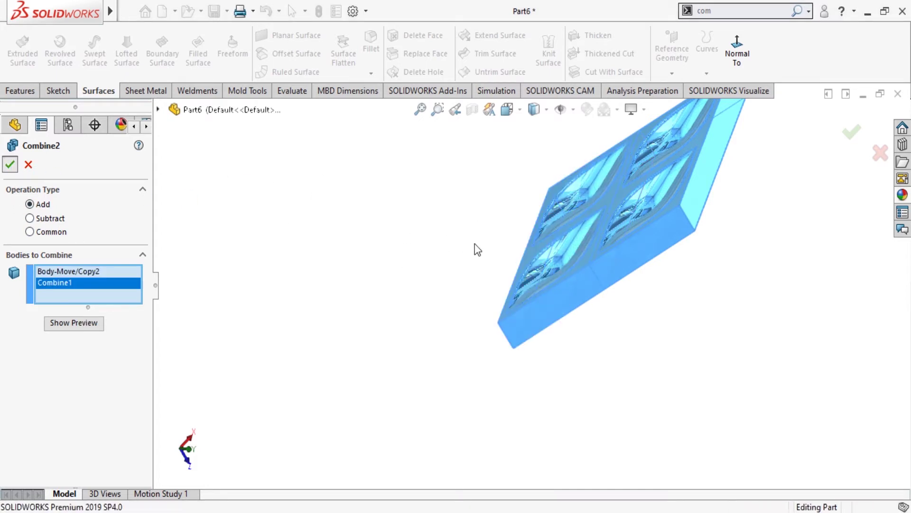
scroll(673, 209, "down", 3)
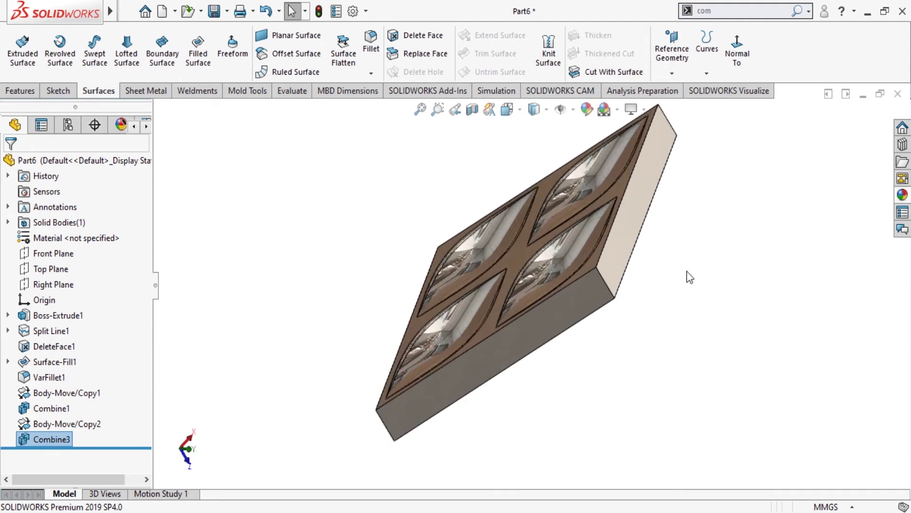
mouse_move(663, 278)
middle_mouse_down()
mouse_move(736, 240)
mouse_move(720, 209)
middle_mouse_up()
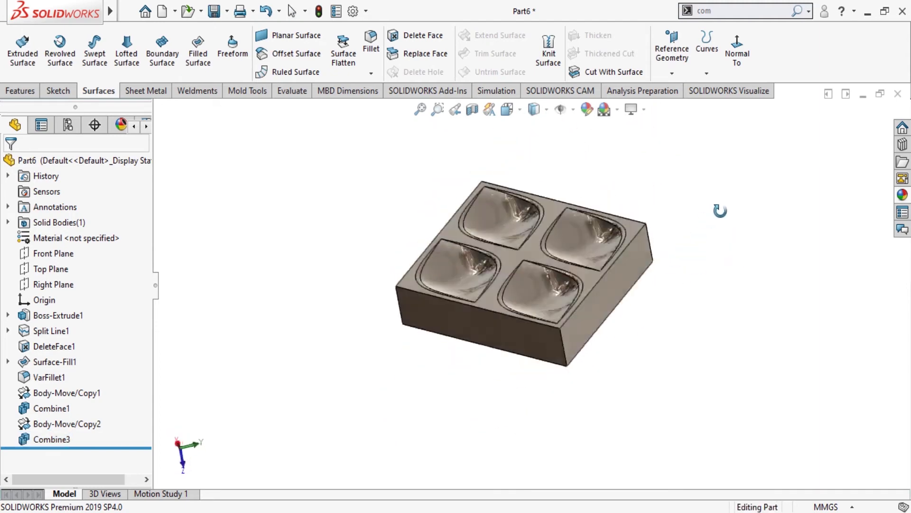
Mirror the Combine3 body across its right side face
left_click(18, 91)
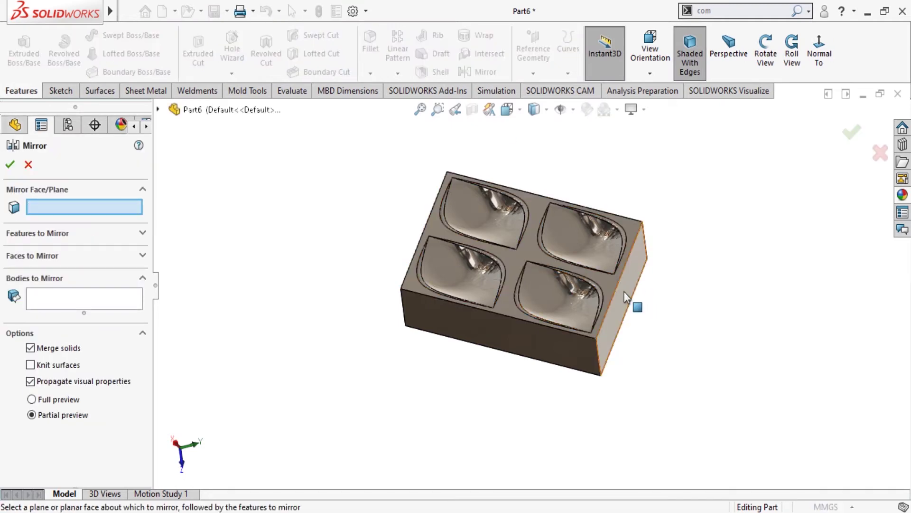
left_click(635, 305)
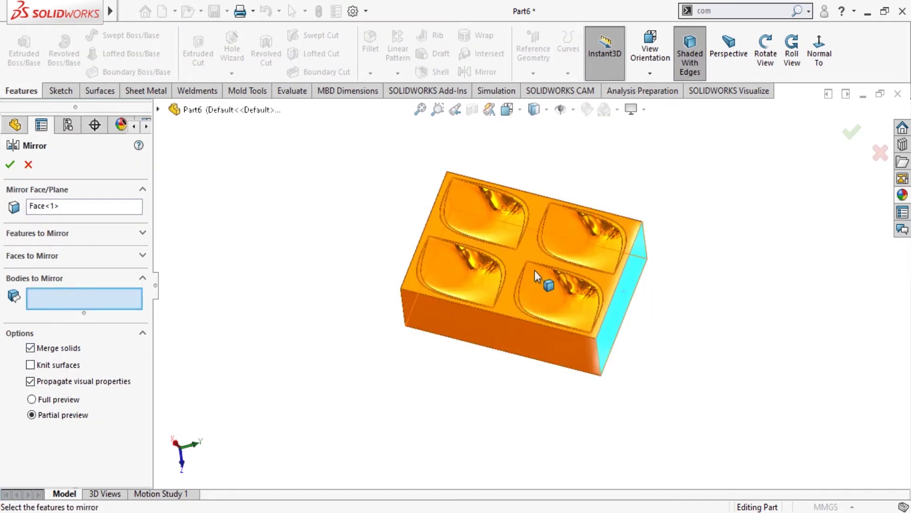
left_click(553, 280)
left_click(10, 164)
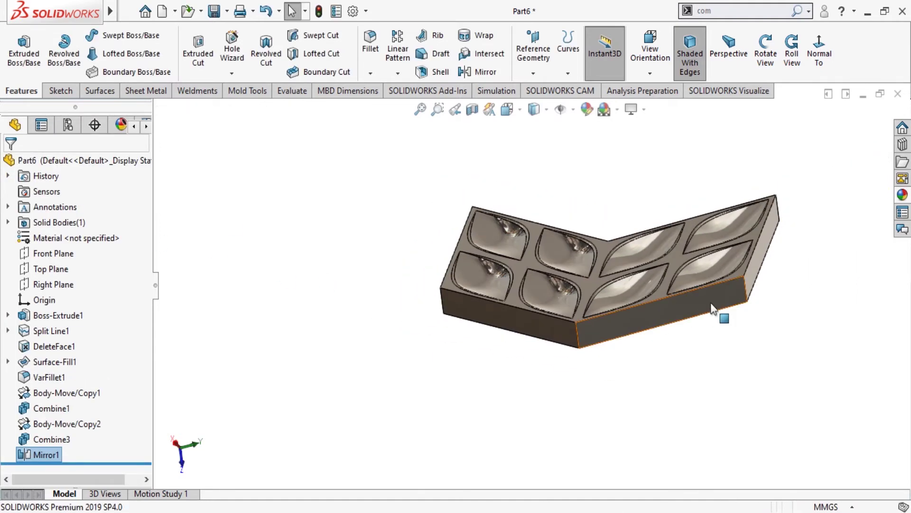
mouse_move(716, 311)
middle_mouse_down()
mouse_move(726, 349)
mouse_move(759, 292)
mouse_move(730, 276)
middle_mouse_up()
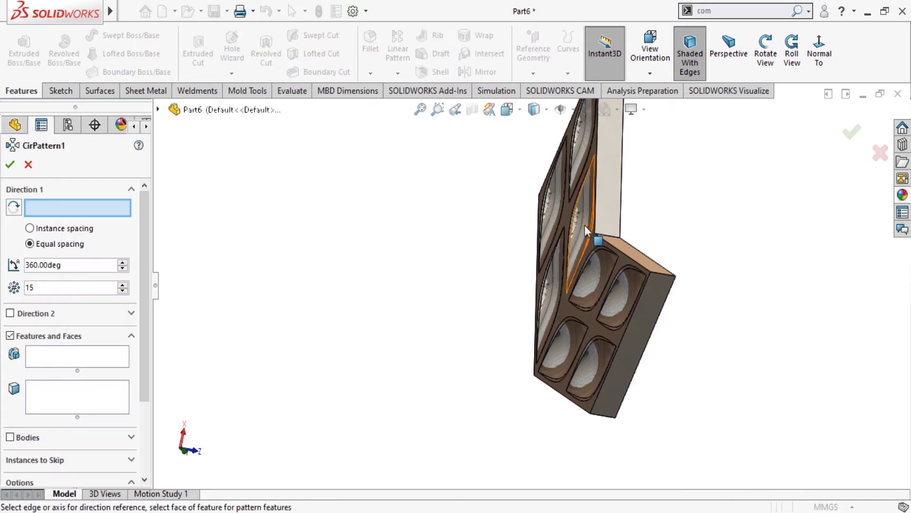
Circular-pattern the Mirror1 body 6 times through 360° about the corner edge
scroll(610, 303, "down", 5)
left_click(616, 299)
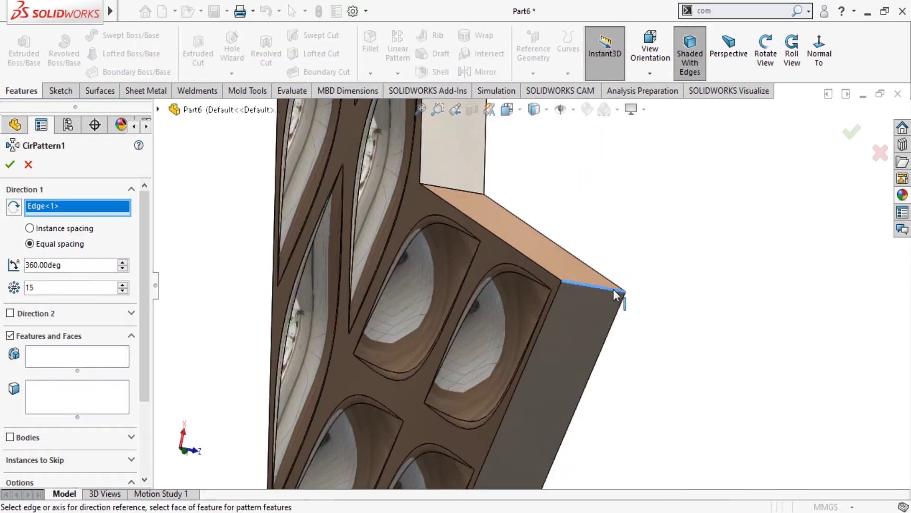
scroll(569, 304, "up", 2)
scroll(576, 297, "up", 1)
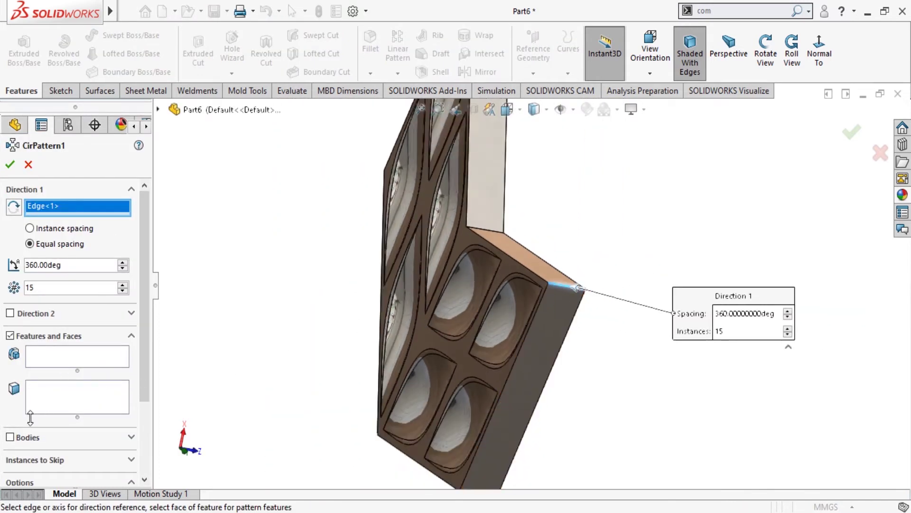
left_click(11, 438)
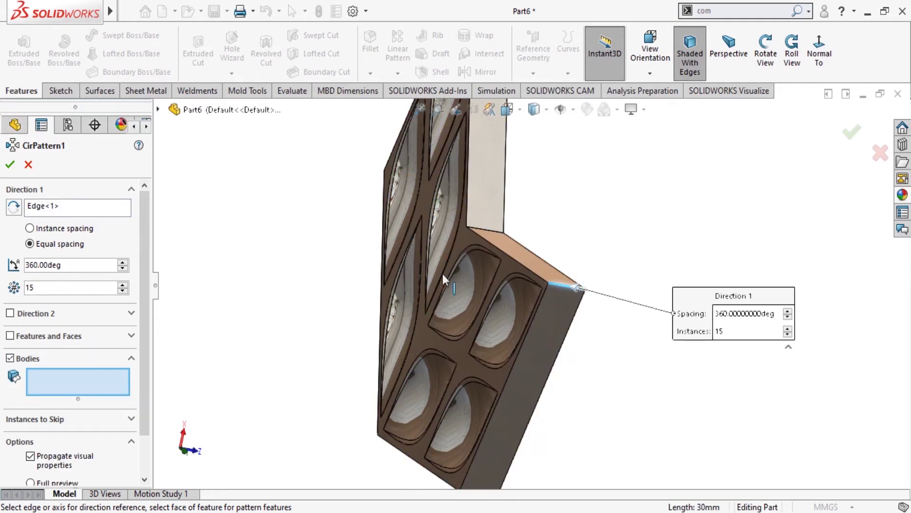
left_click(437, 288)
type("6")
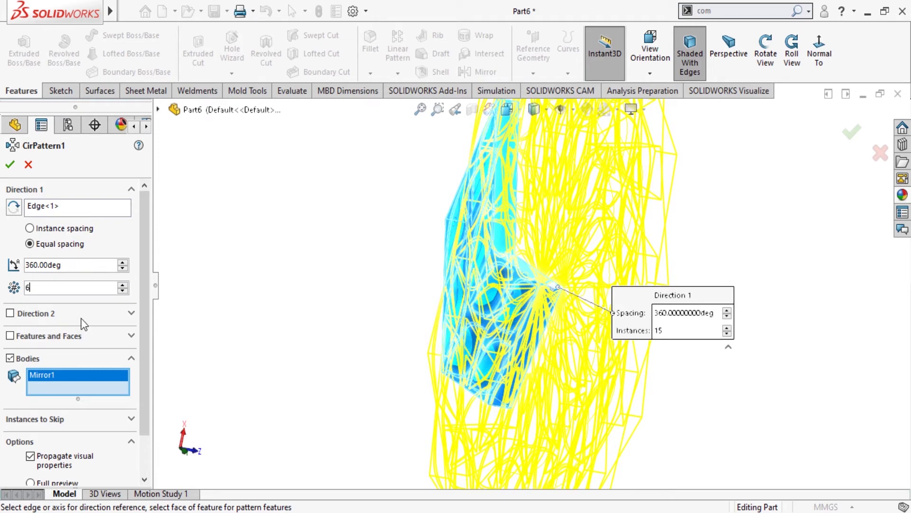
left_click(11, 165)
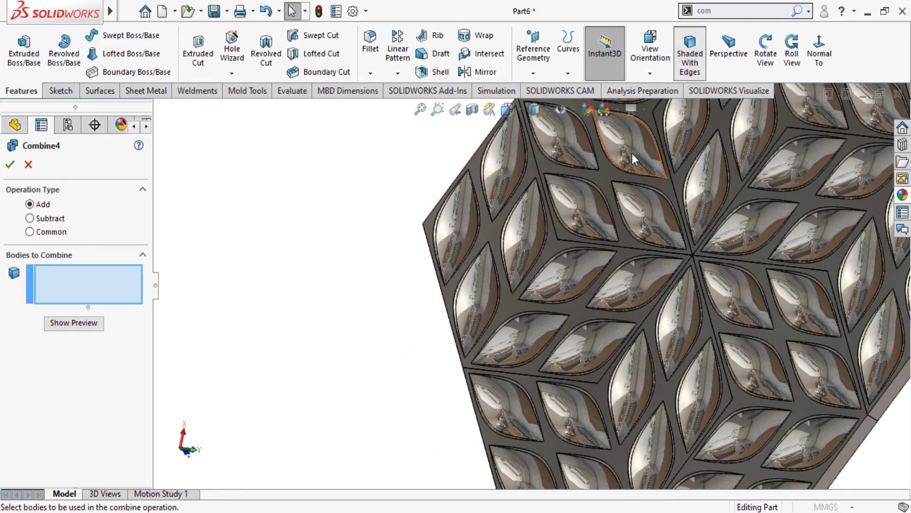
Window-select all patterned tile bodies and combine them with Add into one solid
key("f")
mouse_move(791, 135)
left_mouse_down()
mouse_move(445, 407)
mouse_move(468, 421)
left_mouse_up()
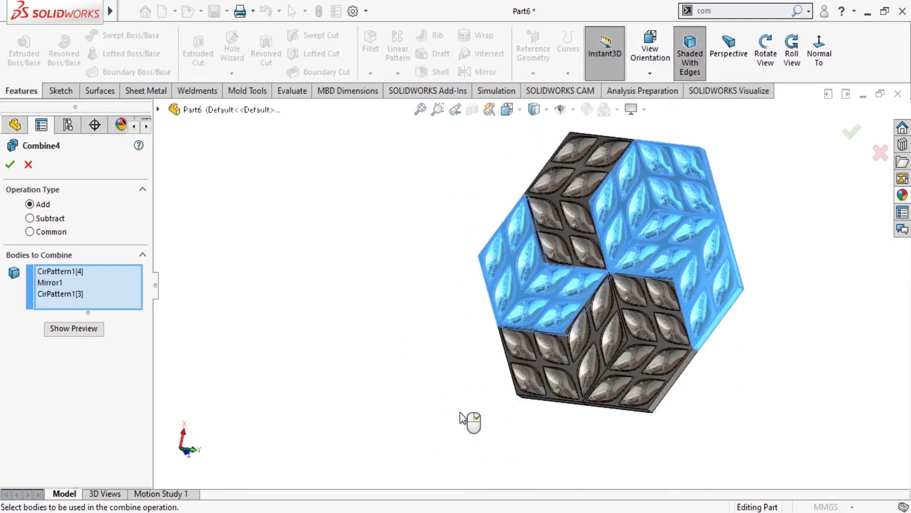
left_click(591, 401)
left_click(565, 339)
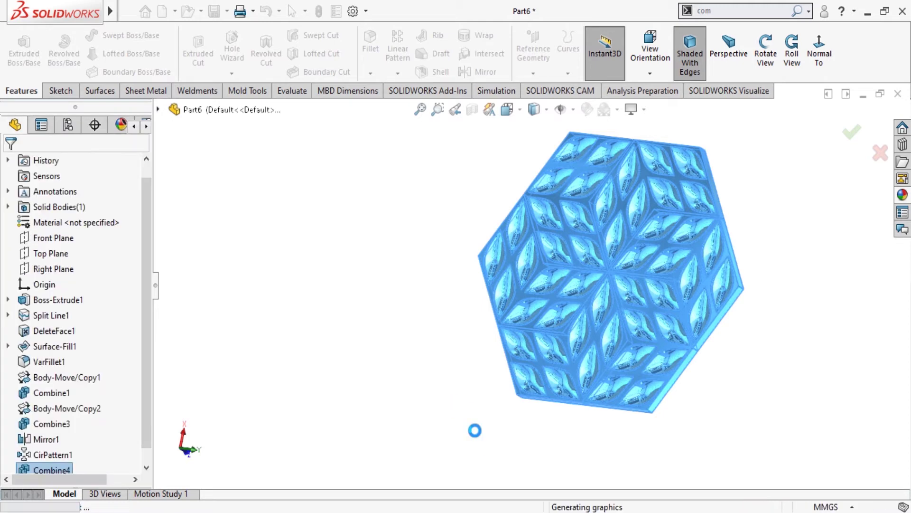
Start a sketch on the tile's flat back face, viewed normal to it
middle_click_drag(762, 397, 628, 311)
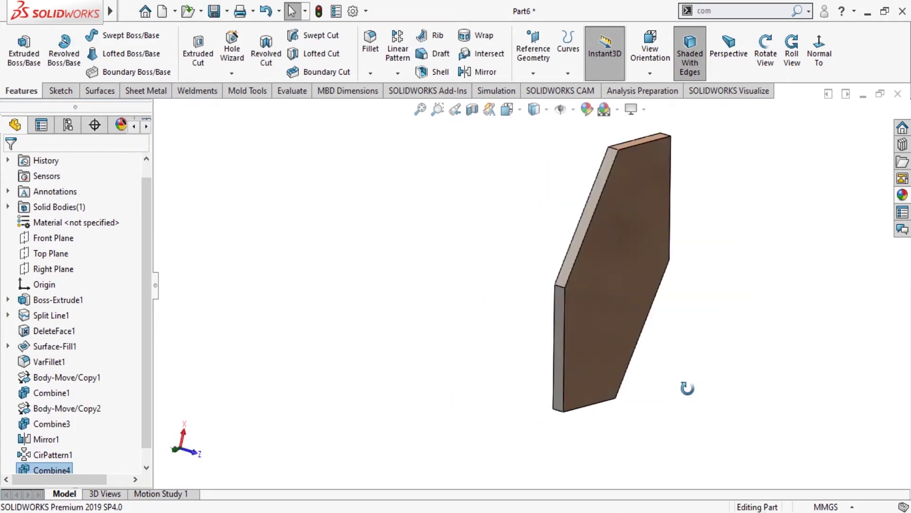
left_click(612, 273)
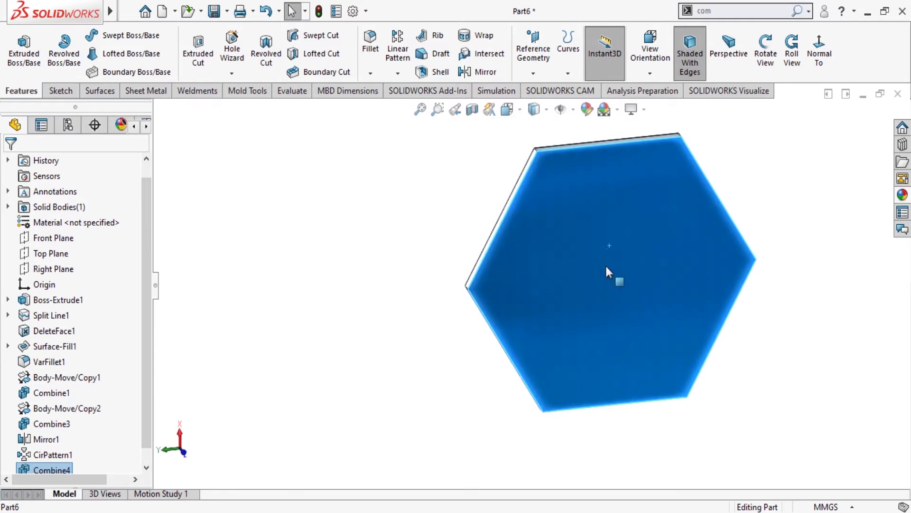
left_click(641, 184)
left_click(728, 36)
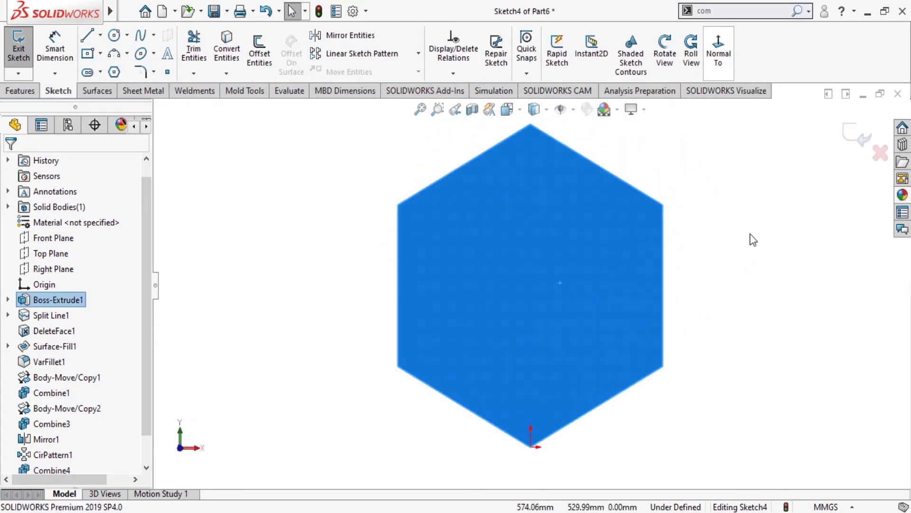
left_click(265, 116)
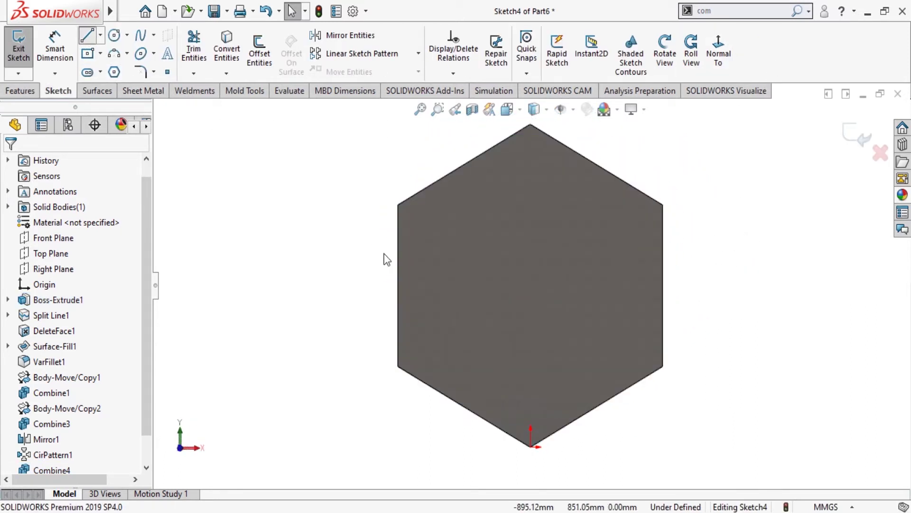
Draw a stepped line from the hexagon's left vertex up to the top vertex
key("l")
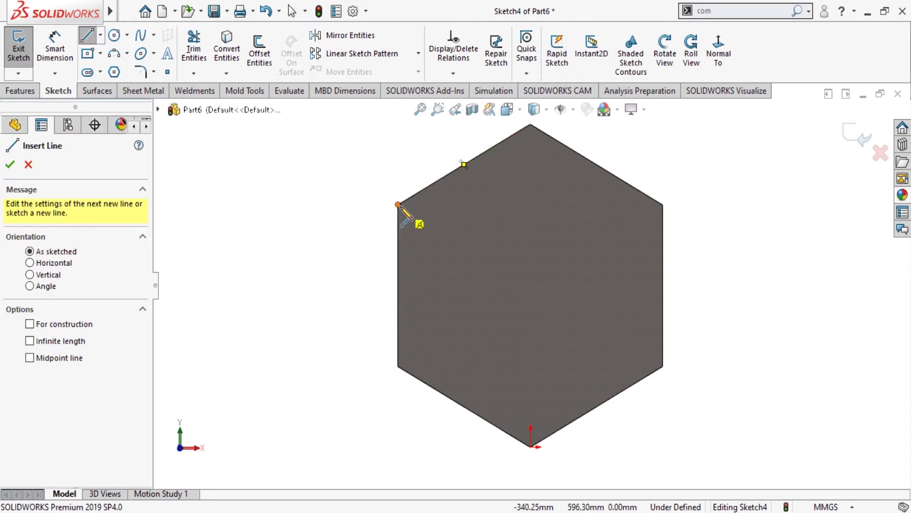
left_click(397, 205)
left_click(469, 204)
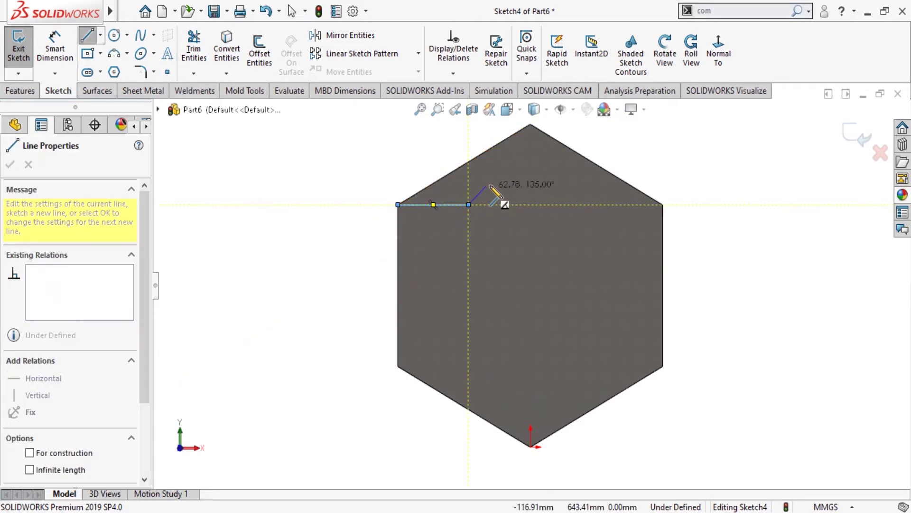
left_click(492, 180)
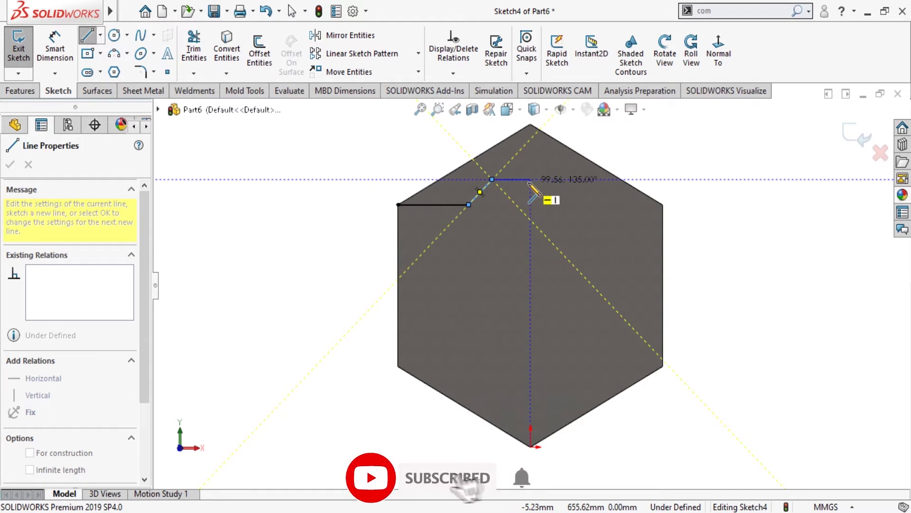
left_click(531, 180)
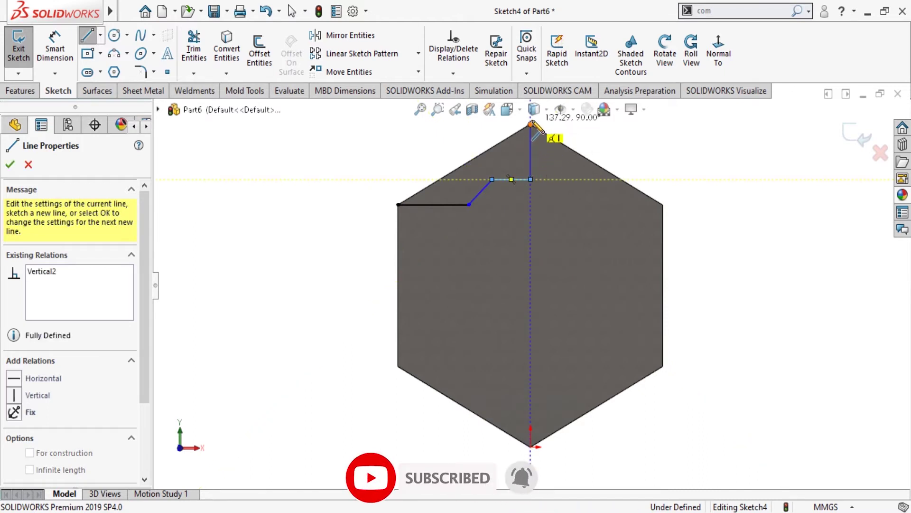
left_click(540, 156)
key("Escape")
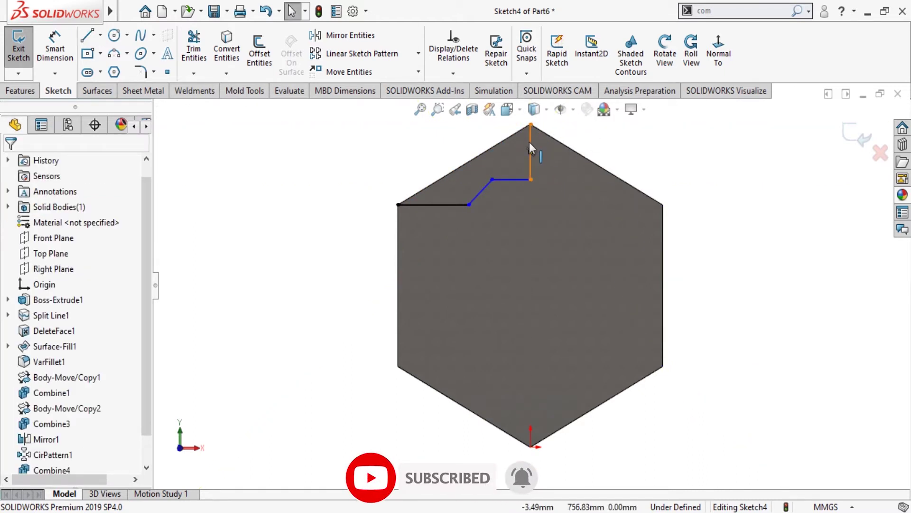
Make the vertical segment at the top vertex a construction line
left_click(529, 142)
left_click(565, 124)
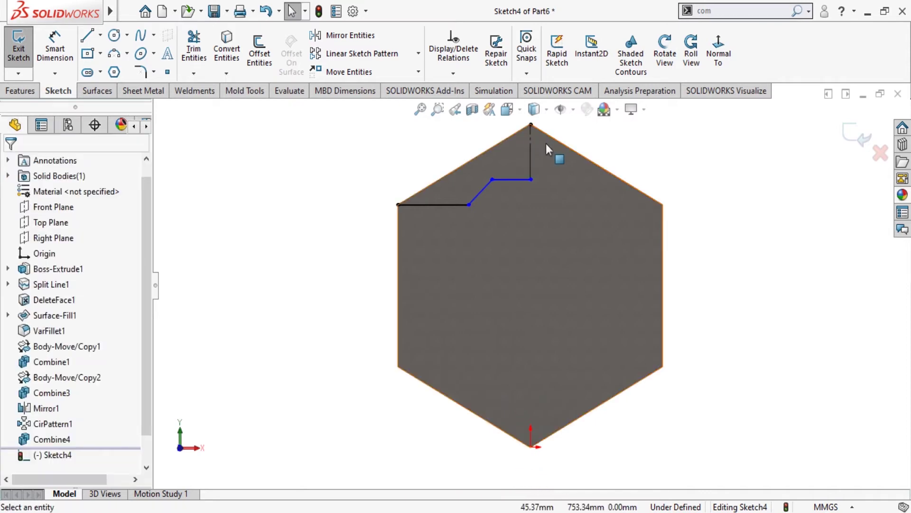
left_click(531, 138)
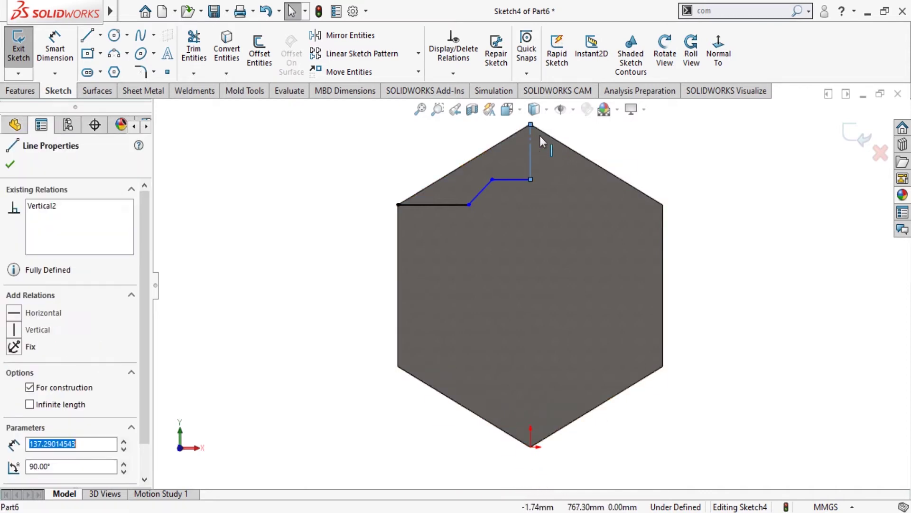
scroll(520, 137, "down", 3)
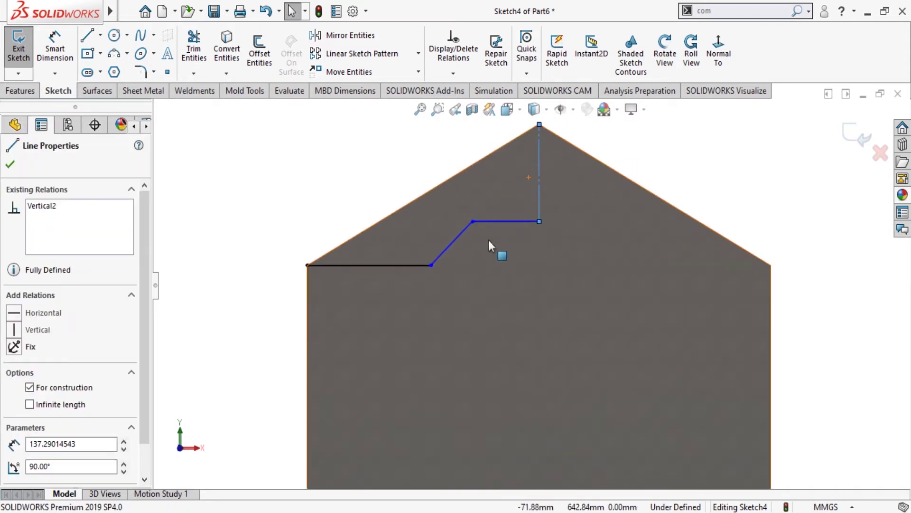
left_click(55, 48)
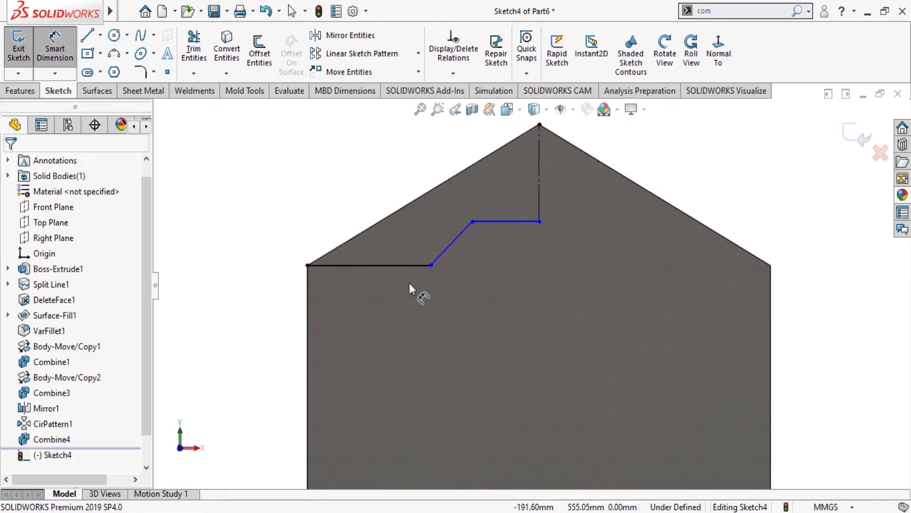
Dimension the lower left horizontal line to 100 mm
left_click(400, 265)
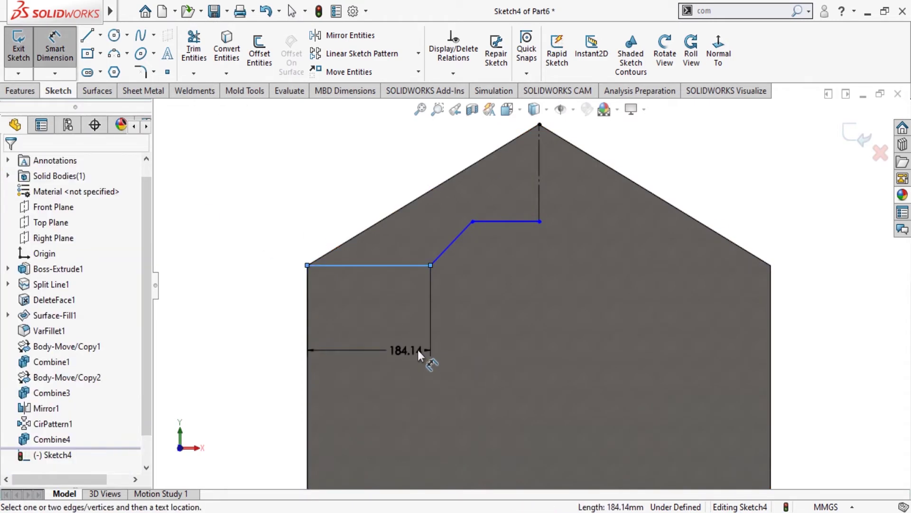
left_click(450, 348)
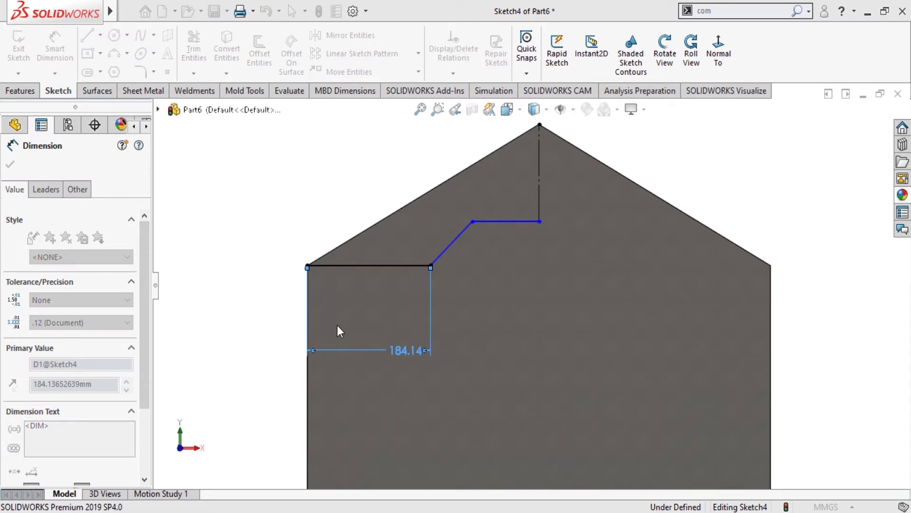
type("50")
key("Return")
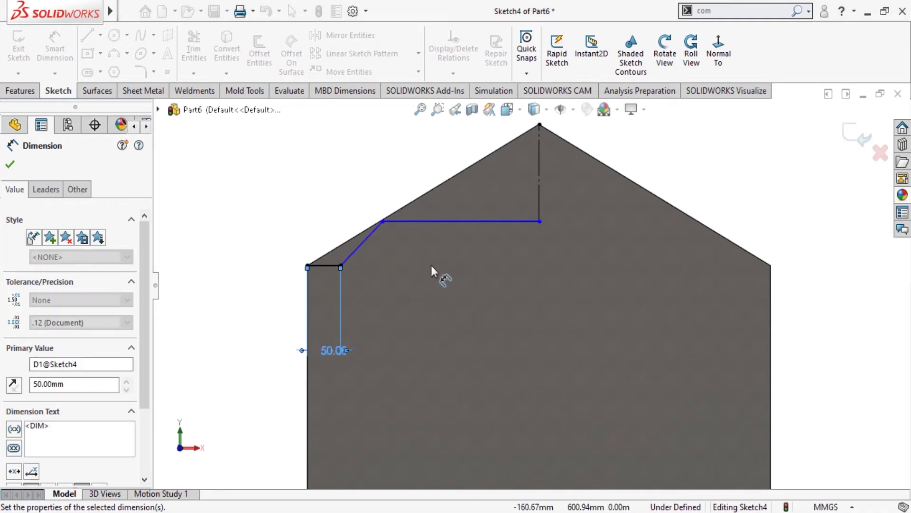
double_click(336, 343)
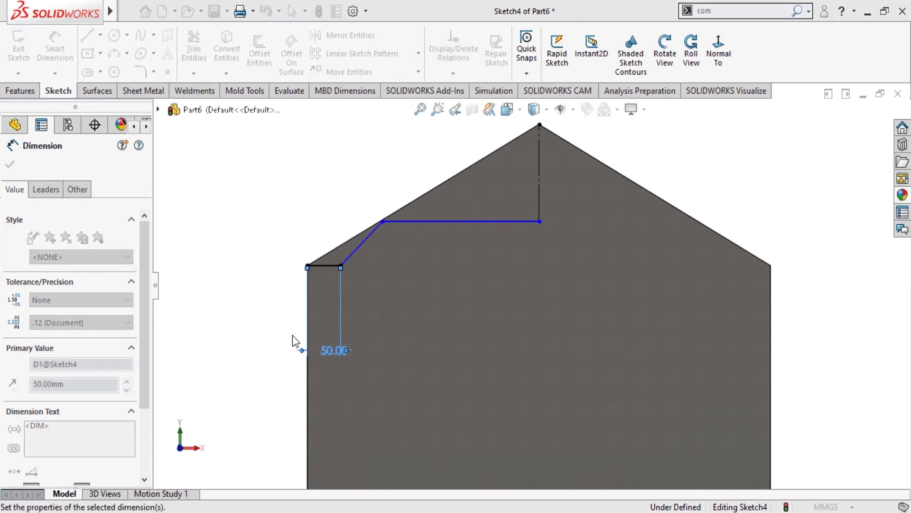
key("Escape")
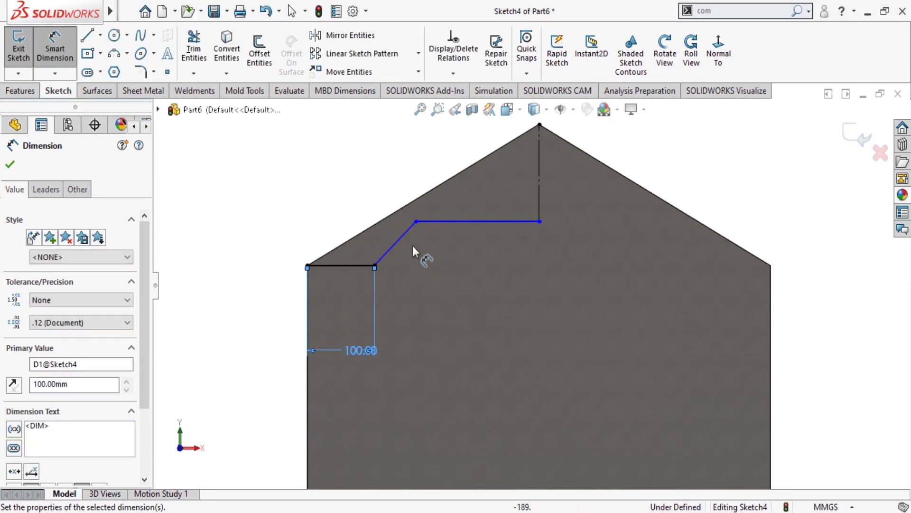
Add the 70 mm step height and the 150 mm top line dimensions
left_click(416, 222)
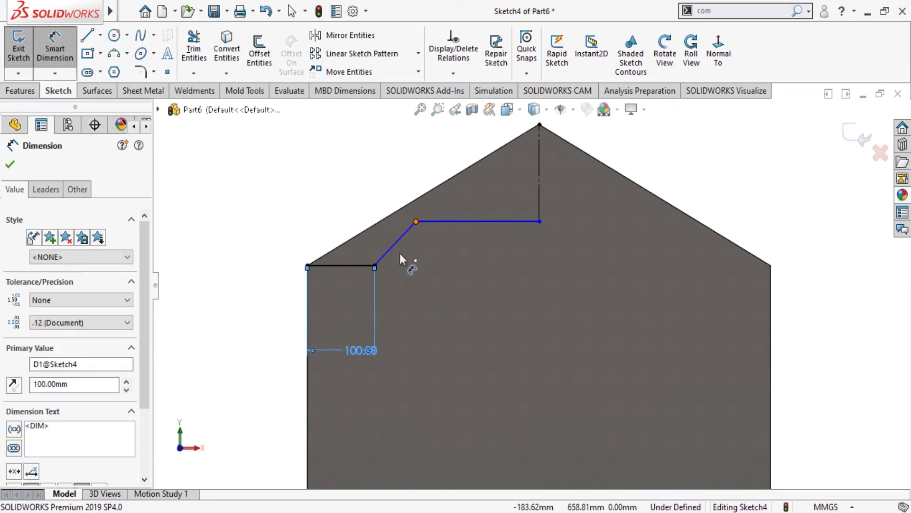
left_click(374, 266)
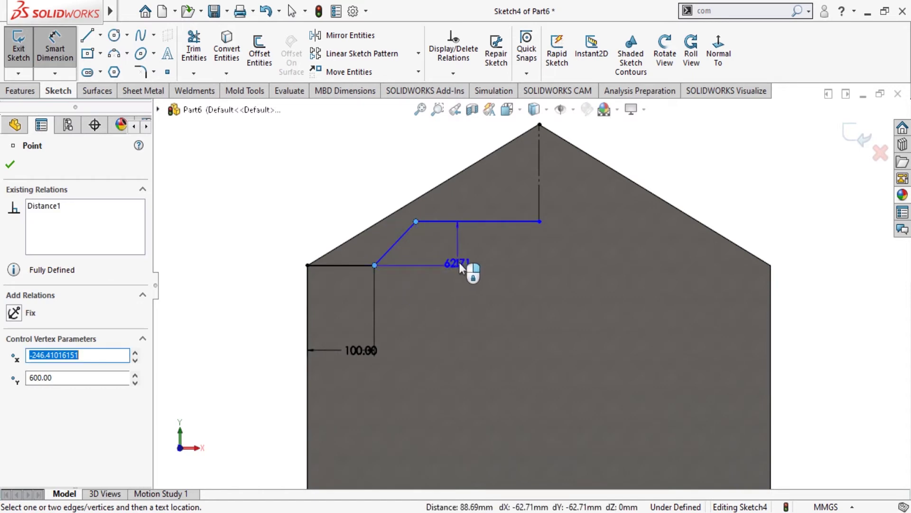
left_click(468, 252)
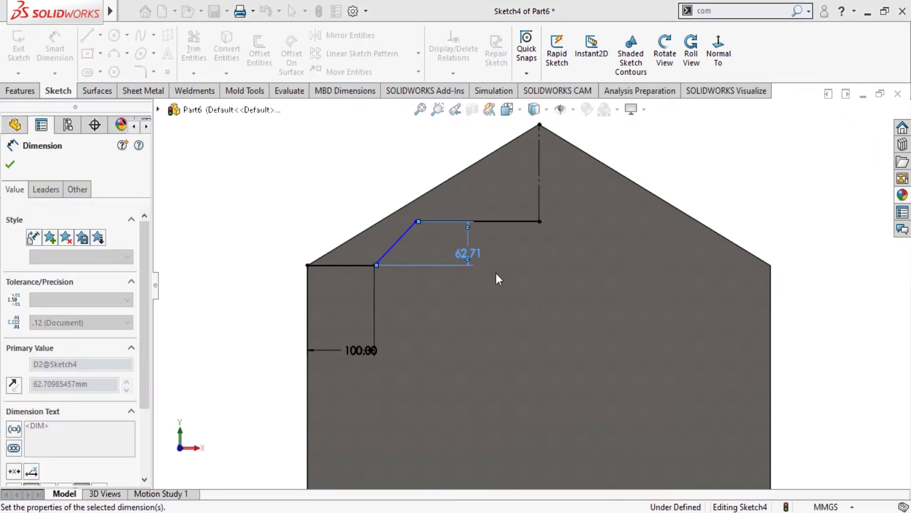
type("70")
key("Return")
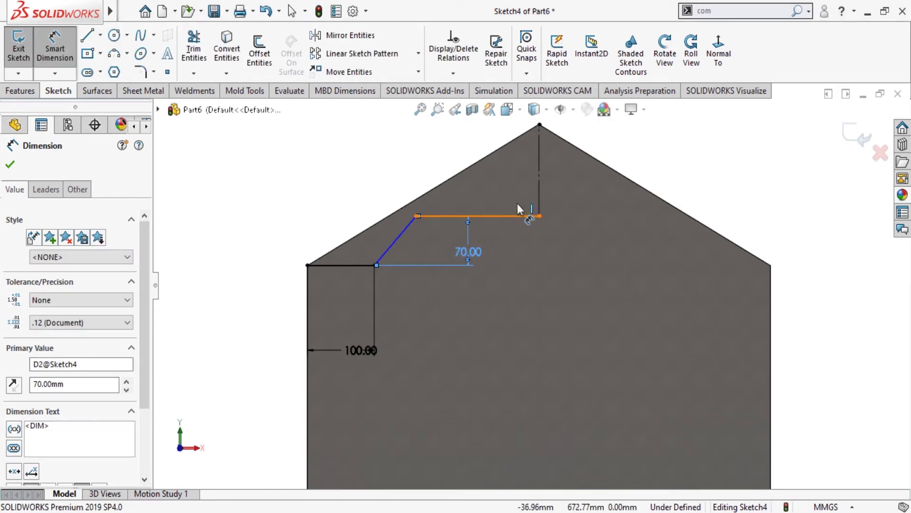
left_click(516, 216)
left_click(537, 189)
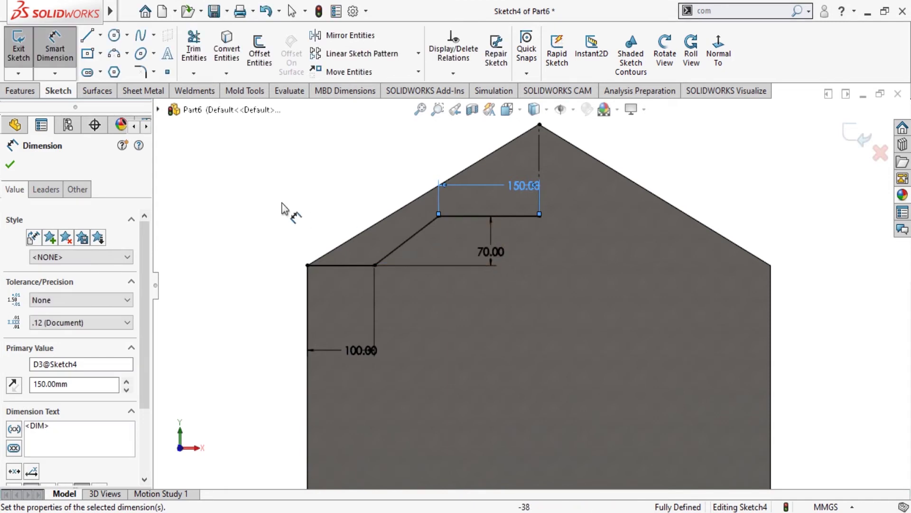
left_click(11, 165)
key("Escape")
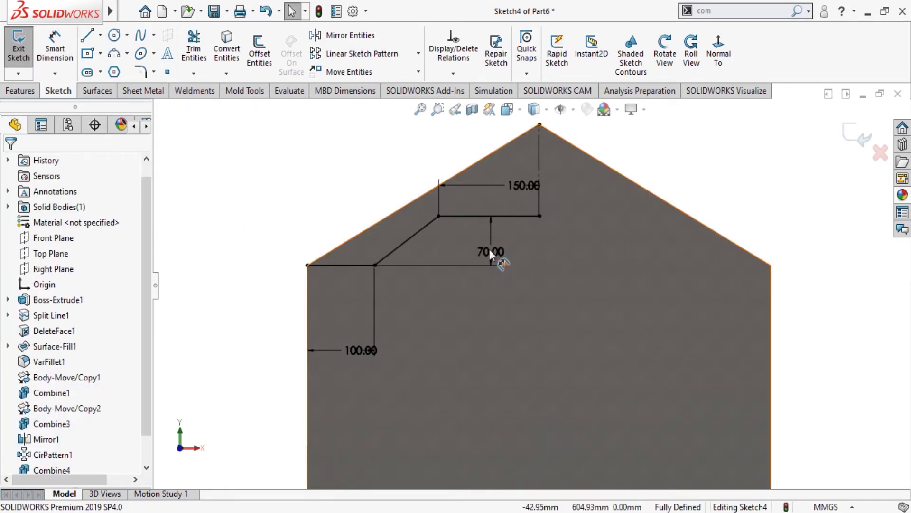
Mirror the three stepped lines about the vertical centerline
left_click(368, 37)
left_click_drag(269, 182, 512, 331)
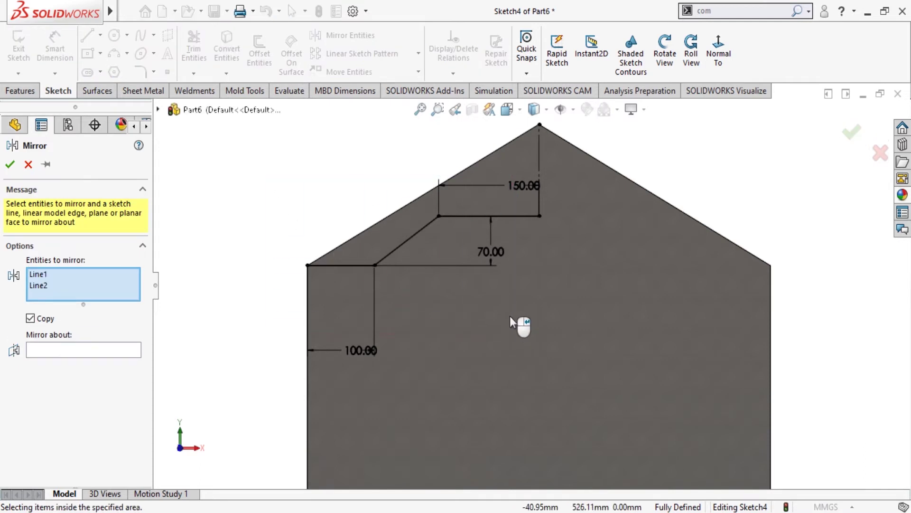
left_click(479, 214)
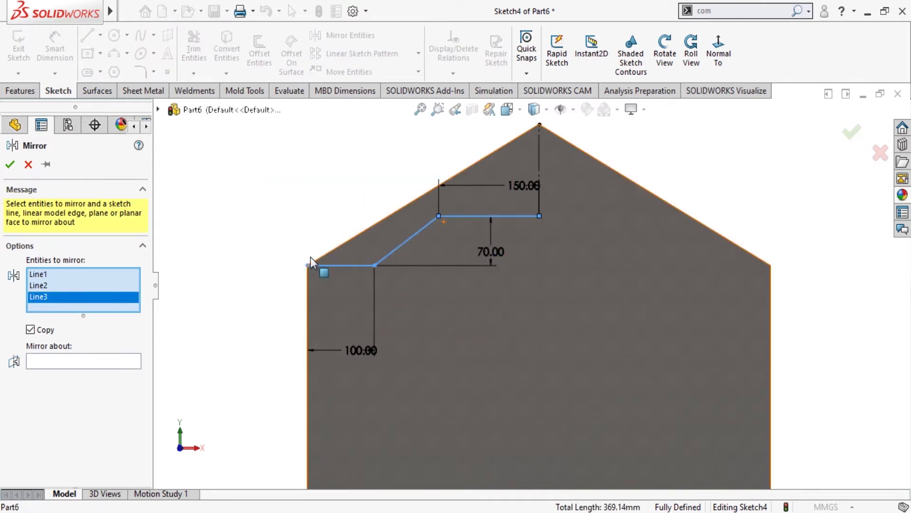
left_click(70, 358)
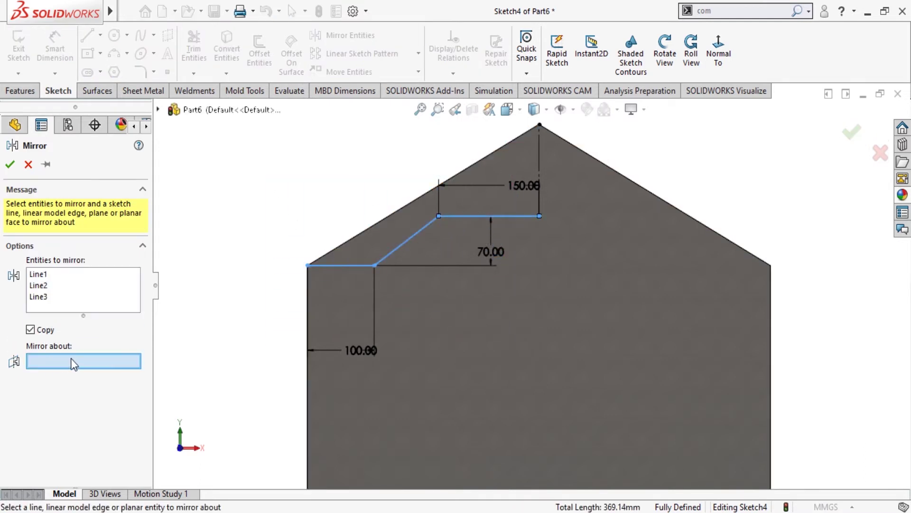
left_click(539, 136)
left_click(10, 164)
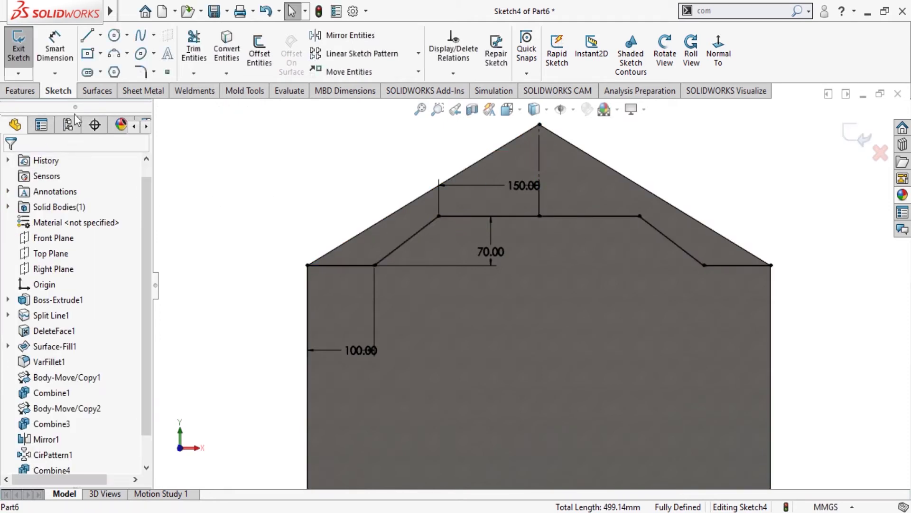
Draw a horizontal centerline from the right edge's midpoint into the tile
left_click(101, 35)
left_click(114, 60)
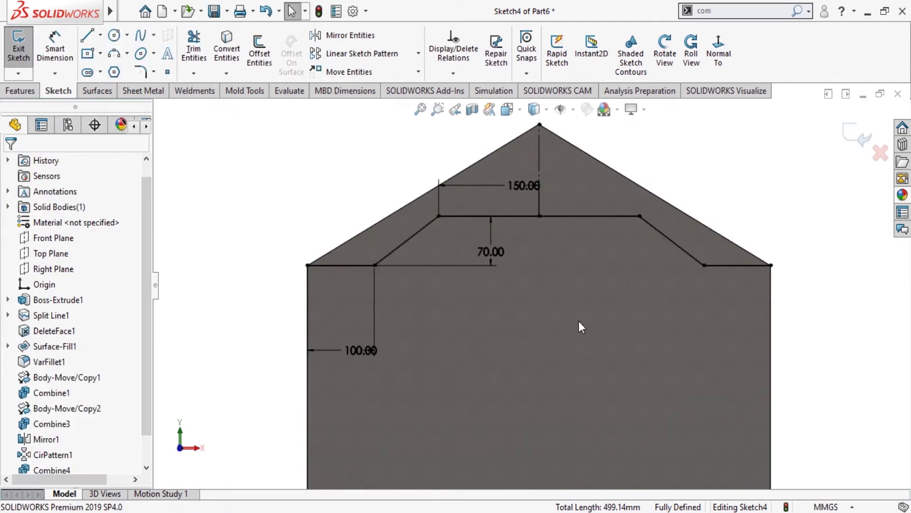
scroll(530, 287, "up", 2)
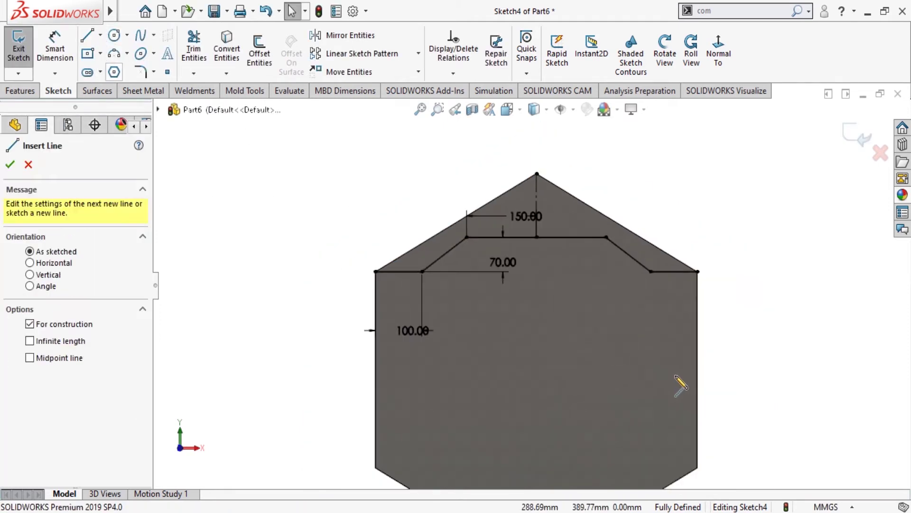
left_click(696, 369)
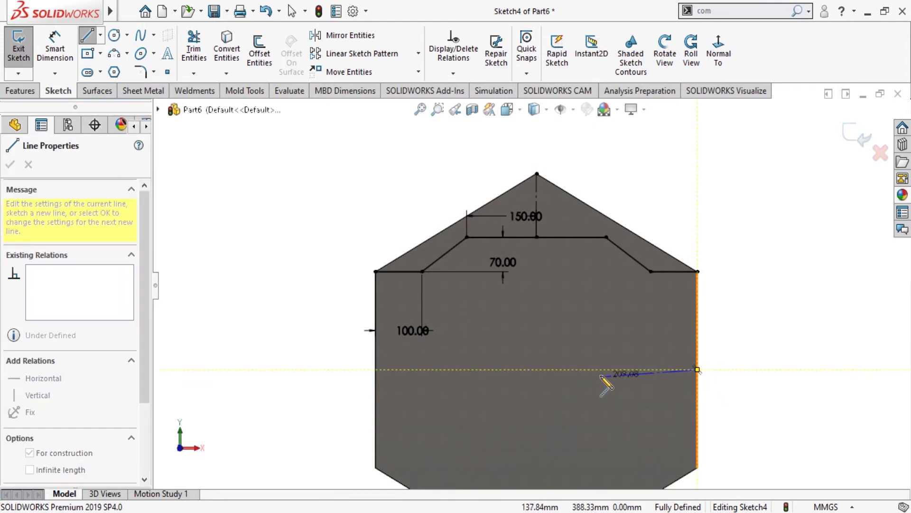
left_click(601, 369)
key("Escape")
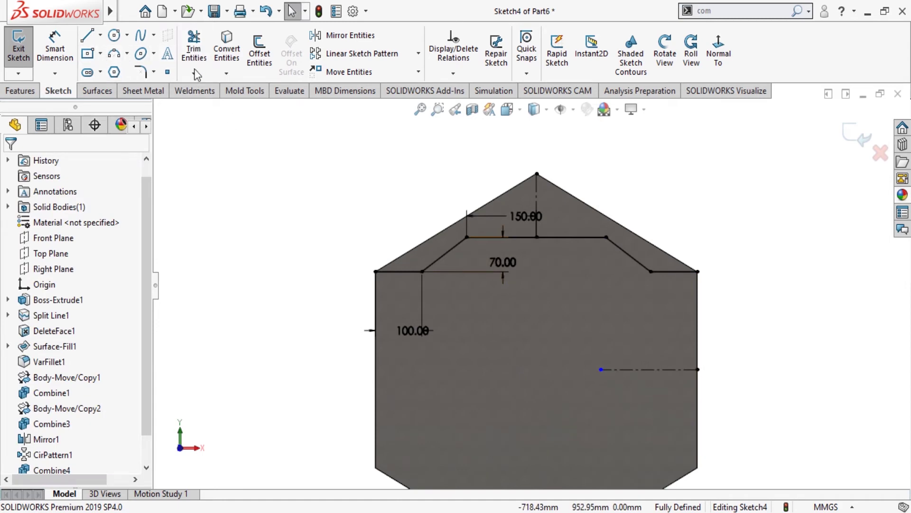
Mirror the whole top outline about the horizontal centerline onto the bottom
left_click(363, 34)
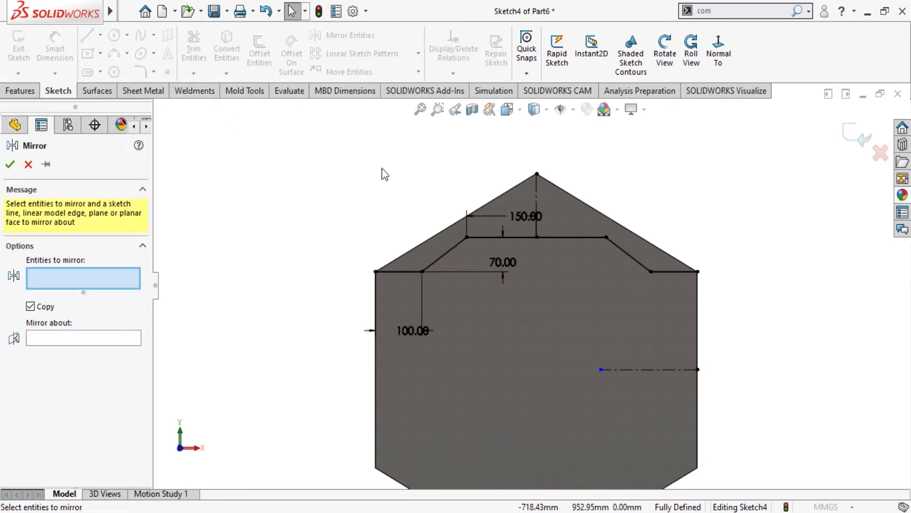
left_click_drag(309, 196, 692, 323)
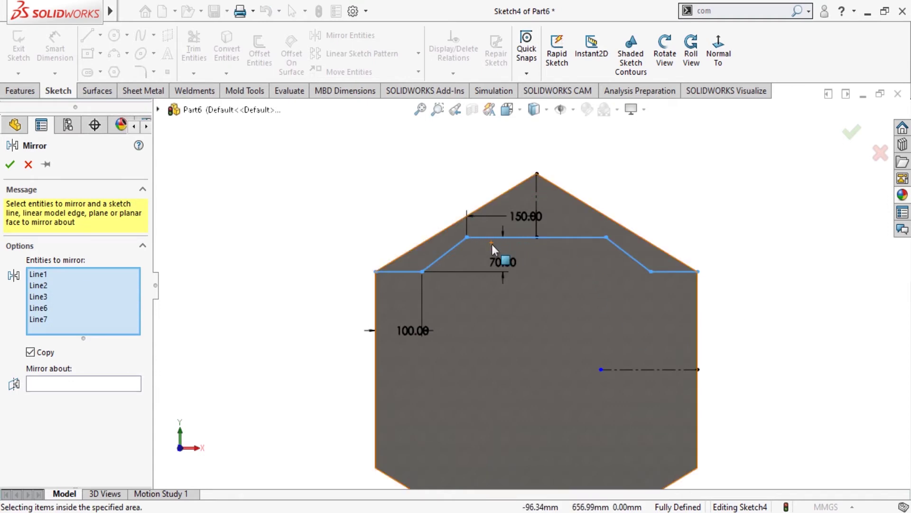
scroll(492, 242, "down", 3)
scroll(491, 328, "up", 3)
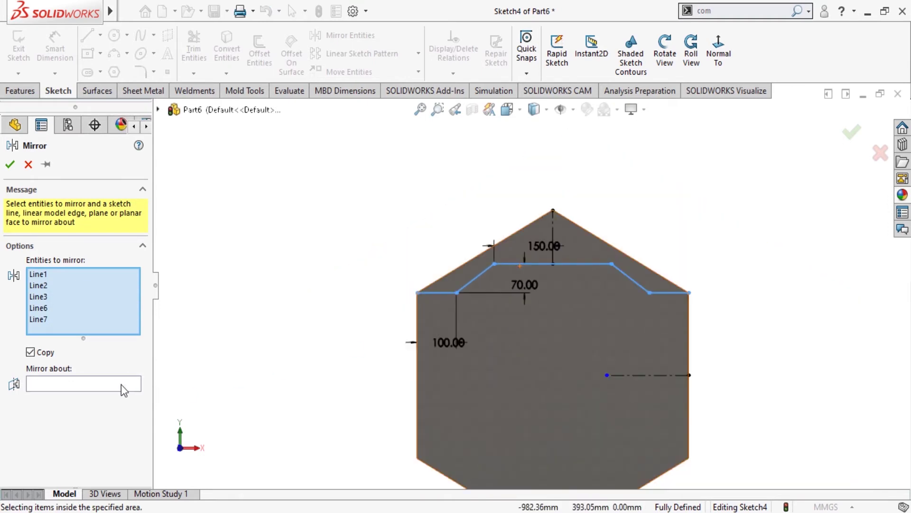
left_click(110, 383)
left_click(626, 374)
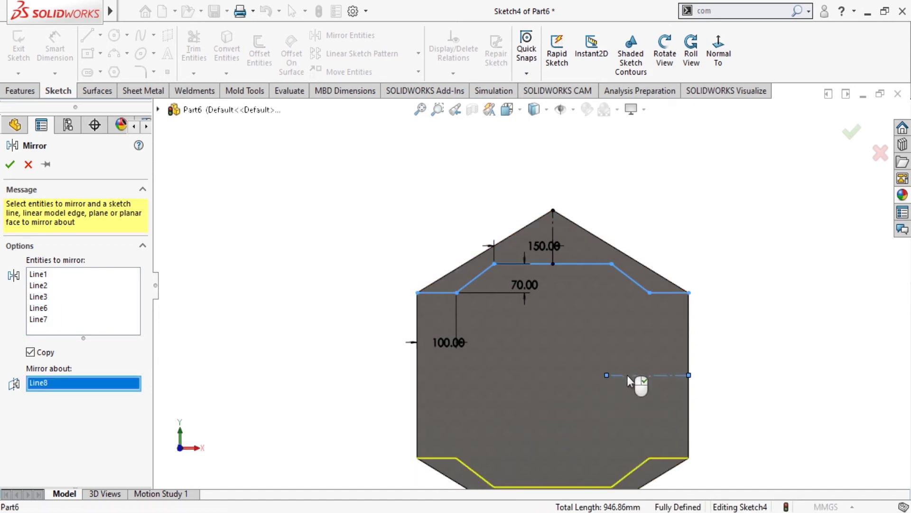
left_click(9, 164)
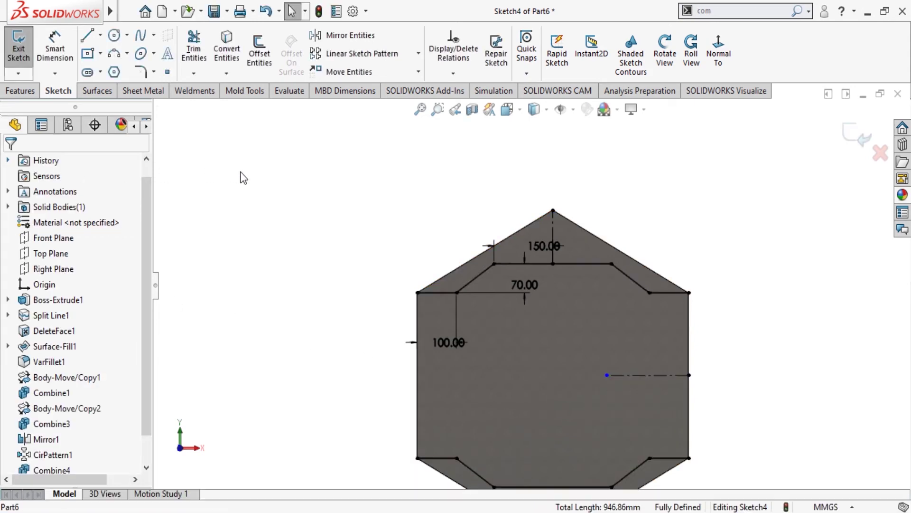
Create a 30 mm mid-plane thin extruded cut with 210 mm thickness along Sketch4
left_click(14, 90)
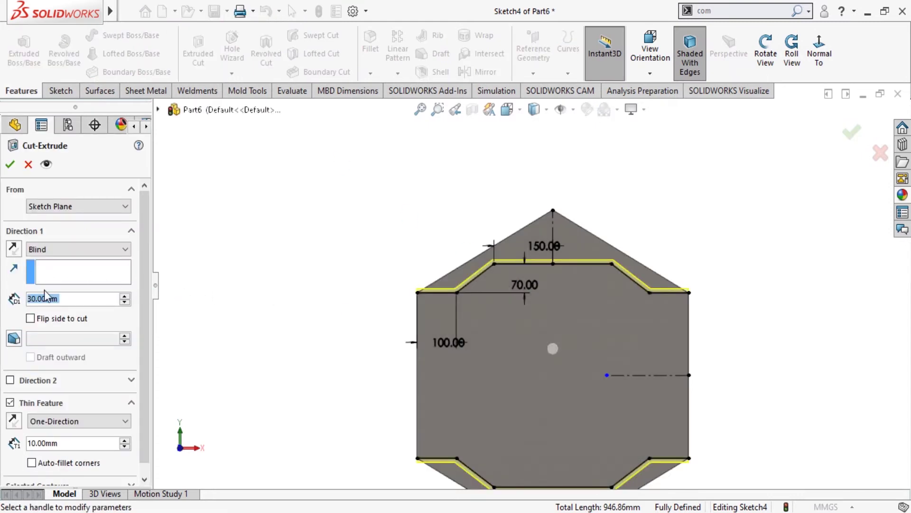
left_click(92, 249)
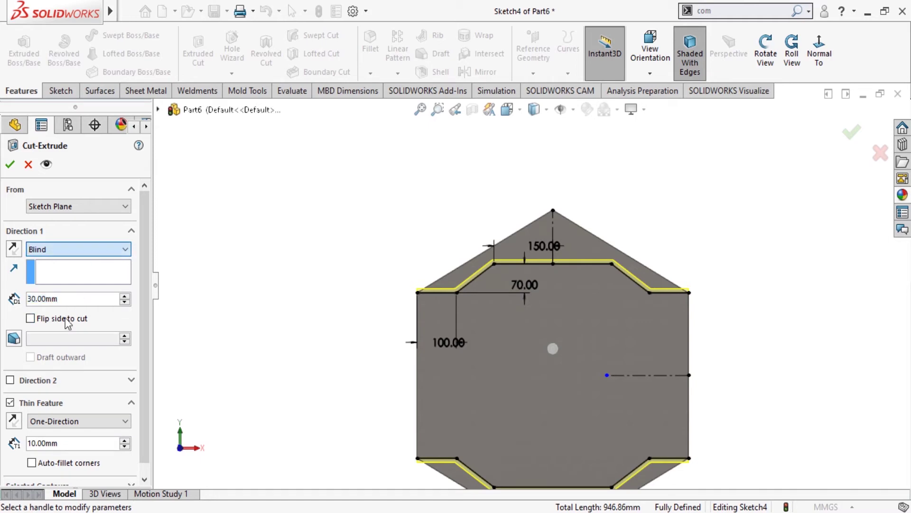
key("m")
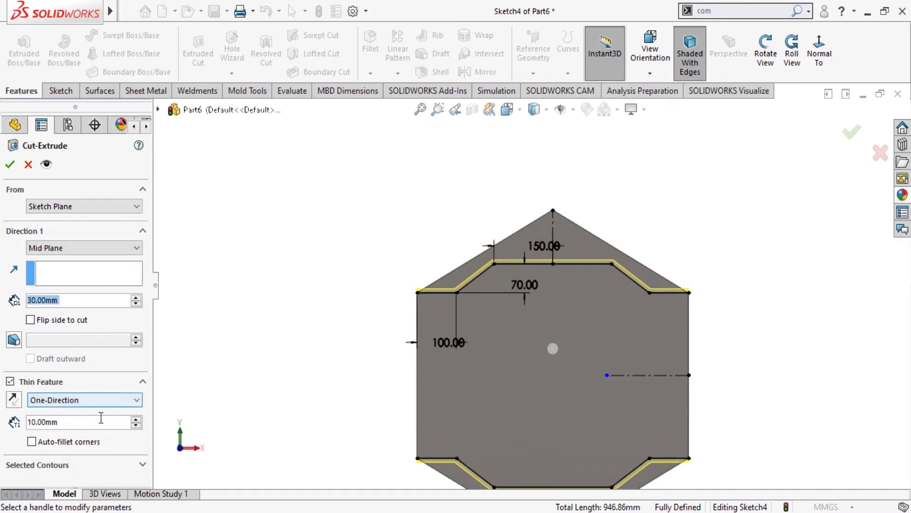
left_click(136, 421)
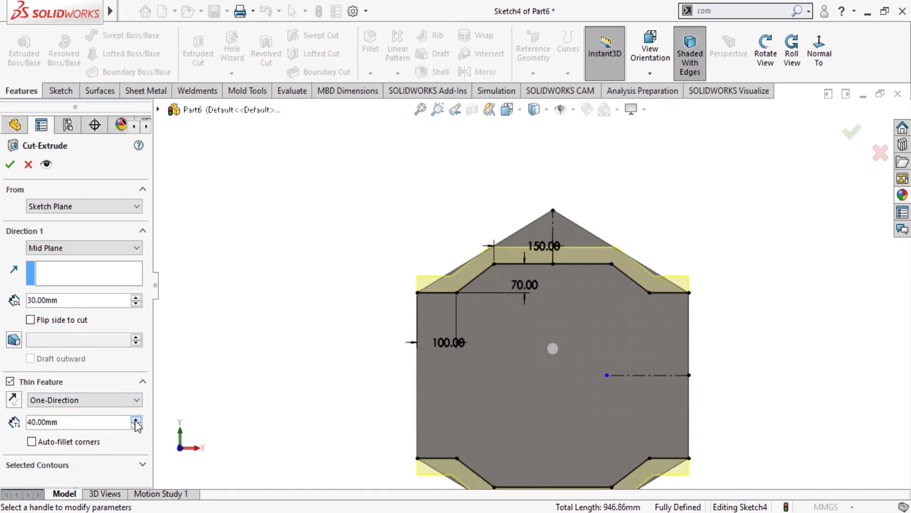
left_click(137, 420)
left_click(136, 421)
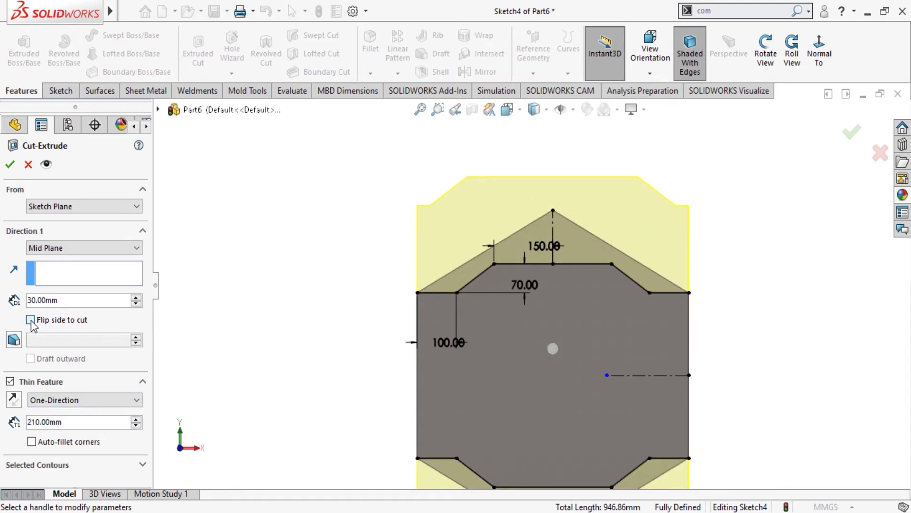
mouse_move(260, 297)
middle_mouse_down()
mouse_move(238, 320)
mouse_move(193, 305)
middle_mouse_up()
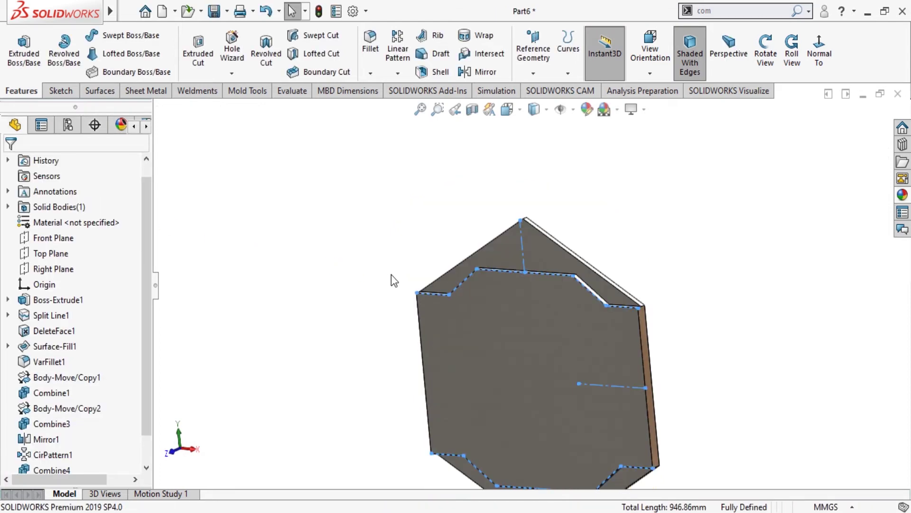
mouse_move(423, 293)
middle_mouse_down()
mouse_move(392, 346)
mouse_move(186, 354)
middle_mouse_up()
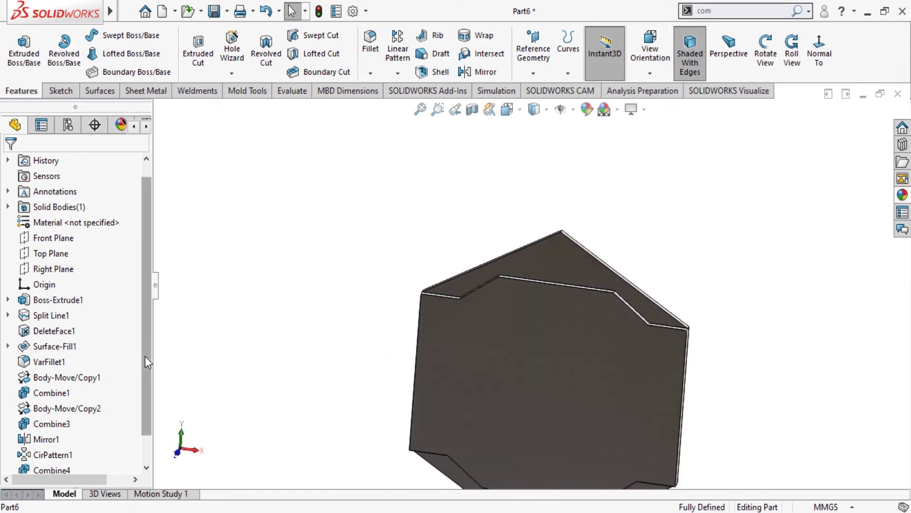
scroll(144, 356, "down", 2)
left_click(54, 451)
Edit Cut-Extrude-Thin1 so its mid-plane depth is 90 mm
left_click(53, 206)
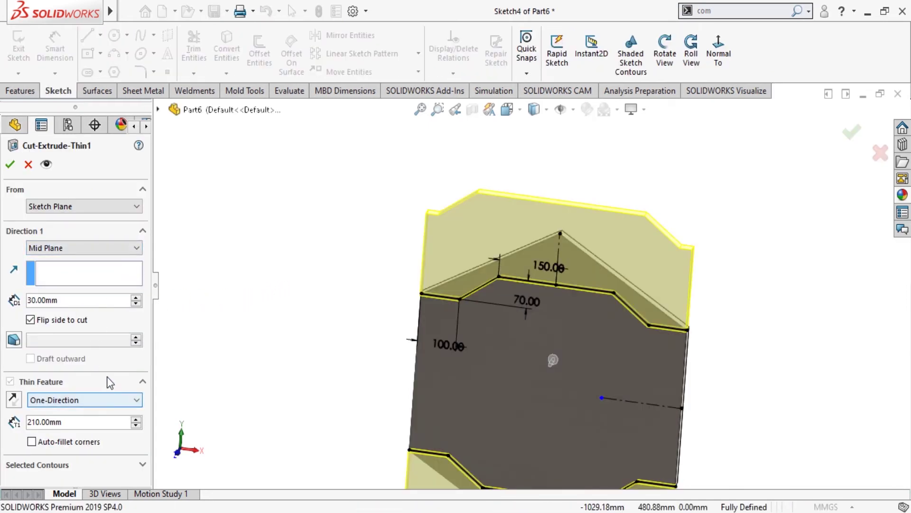
mouse_move(280, 349)
middle_mouse_down()
mouse_move(186, 377)
mouse_move(199, 380)
middle_mouse_up()
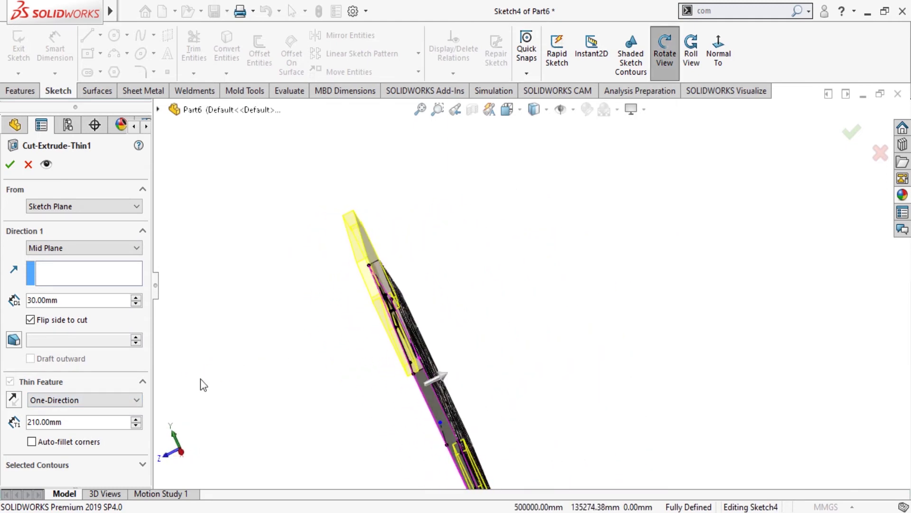
left_click(137, 297)
left_click(136, 297)
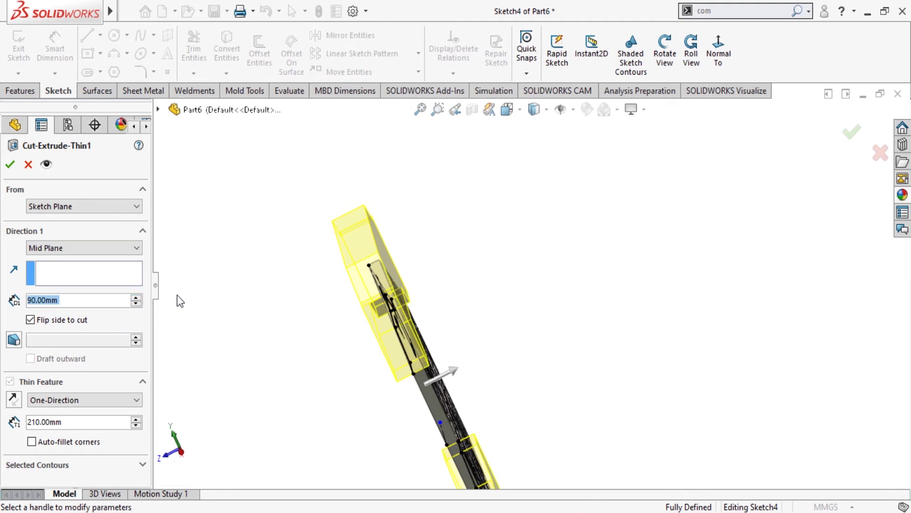
left_click(11, 165)
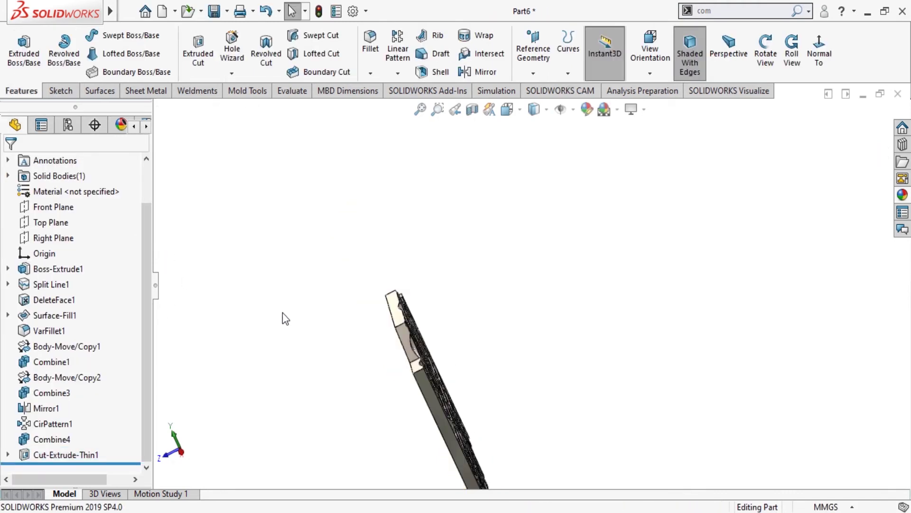
middle_click_drag(283, 312, 353, 315)
Start Sketch5 on the broad face, convert its edges to sketch lines, and trim strays
left_click(352, 362)
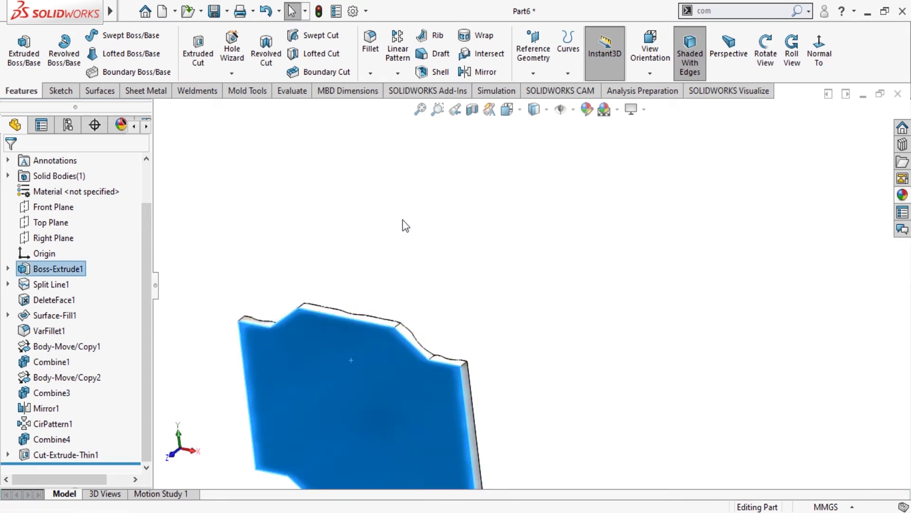
left_click(382, 185)
left_click(726, 76)
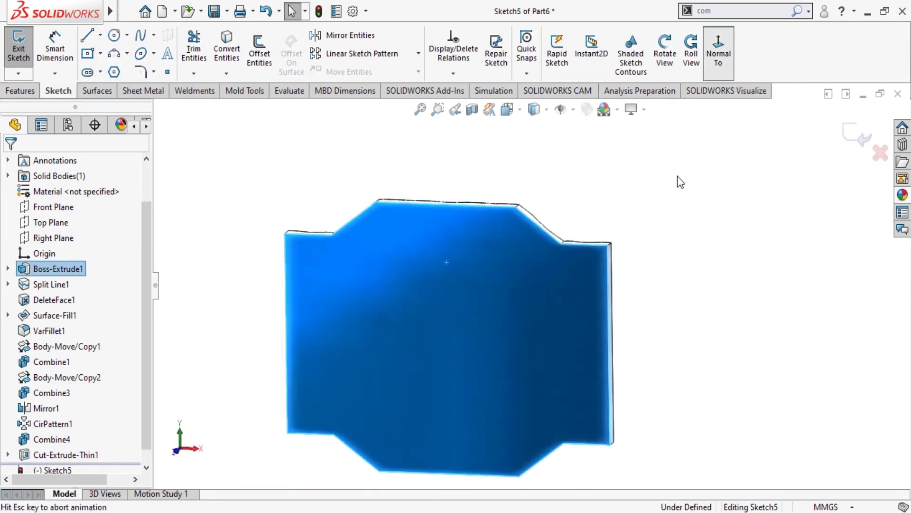
left_click(568, 239)
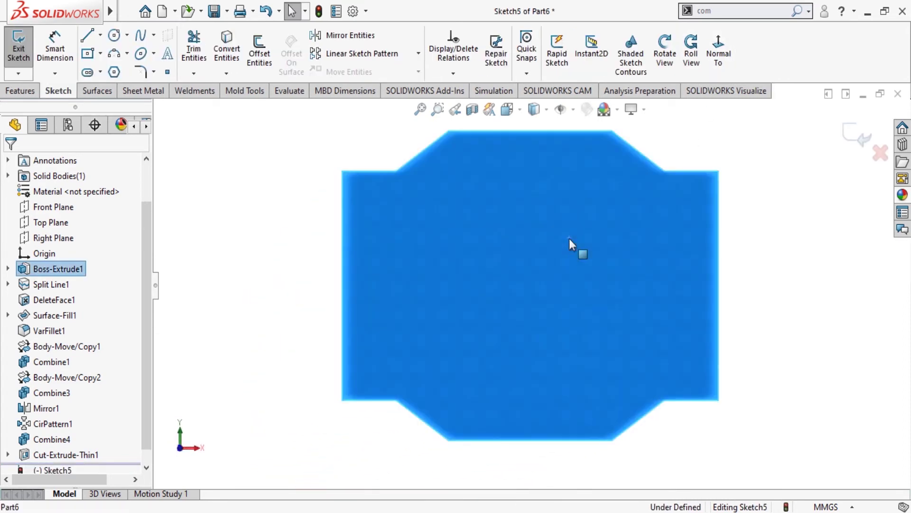
left_click(230, 45)
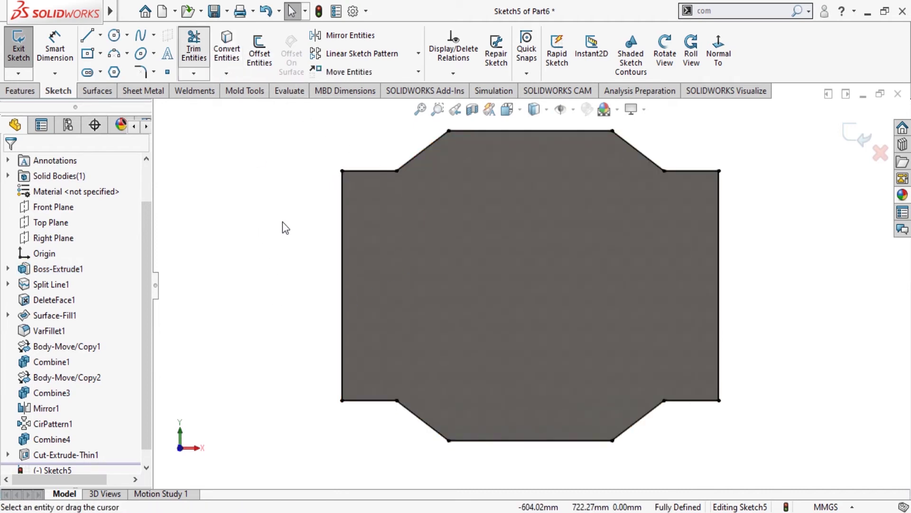
left_click_drag(285, 228, 754, 296)
key("z")
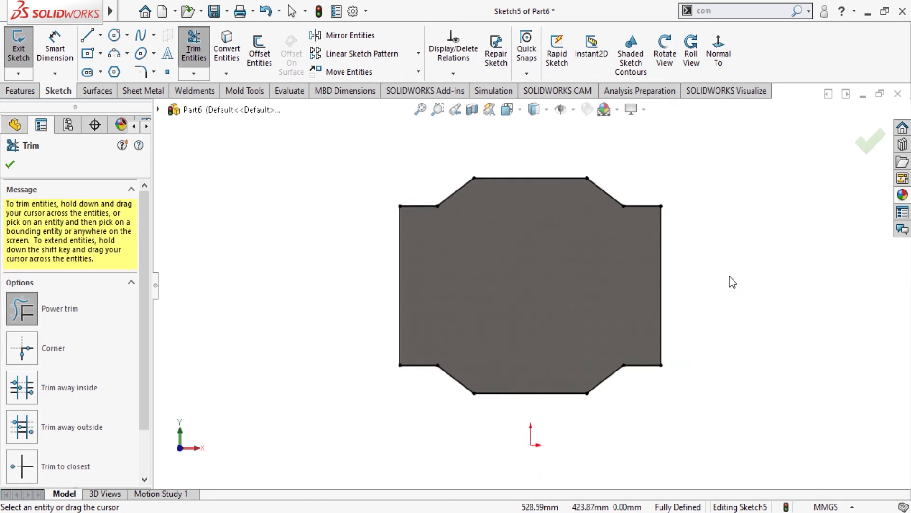
scroll(649, 194, "down", 2)
left_click(10, 164)
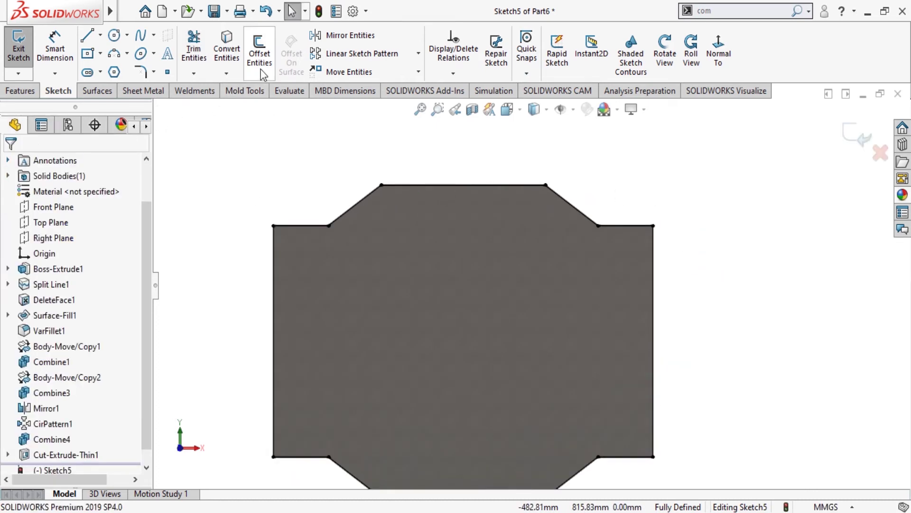
left_click(259, 50)
Offset the top outline edges 40 mm outward
left_click_drag(200, 164, 731, 303)
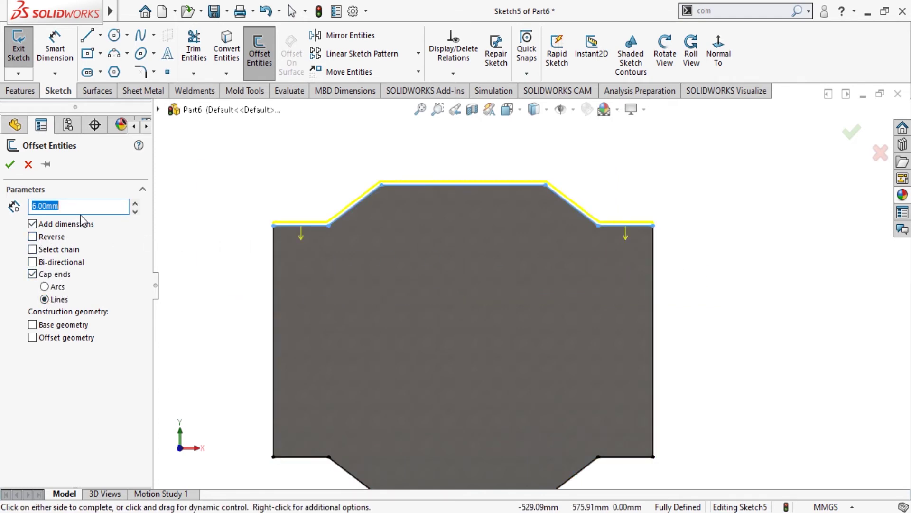
key("BackSpace")
type("40")
key("Return")
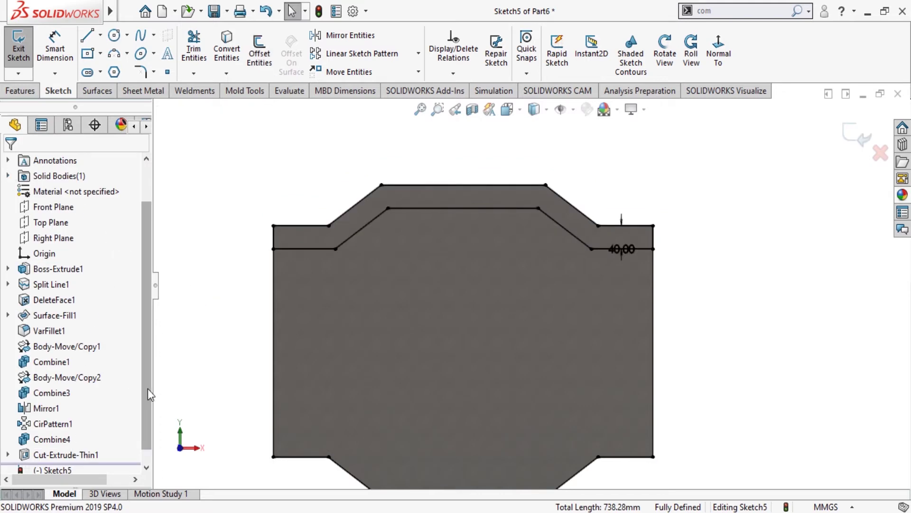
key("ctrl+z")
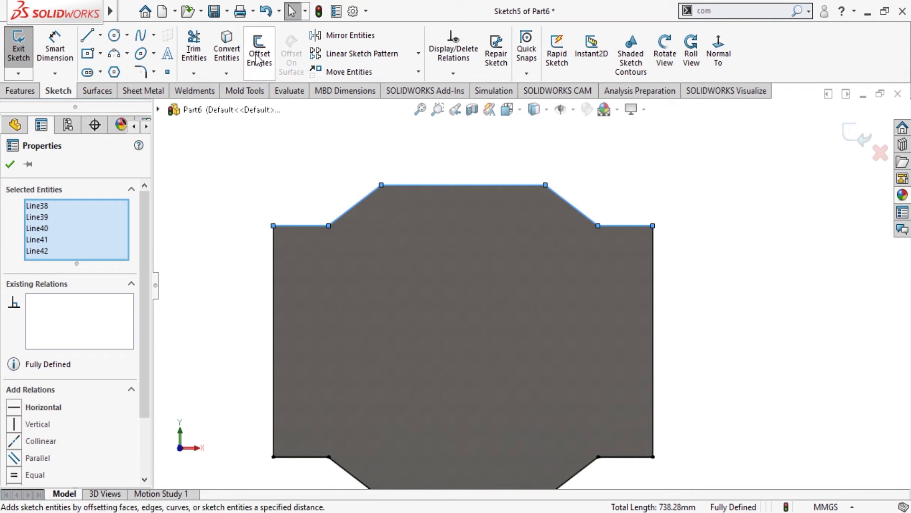
key("Escape")
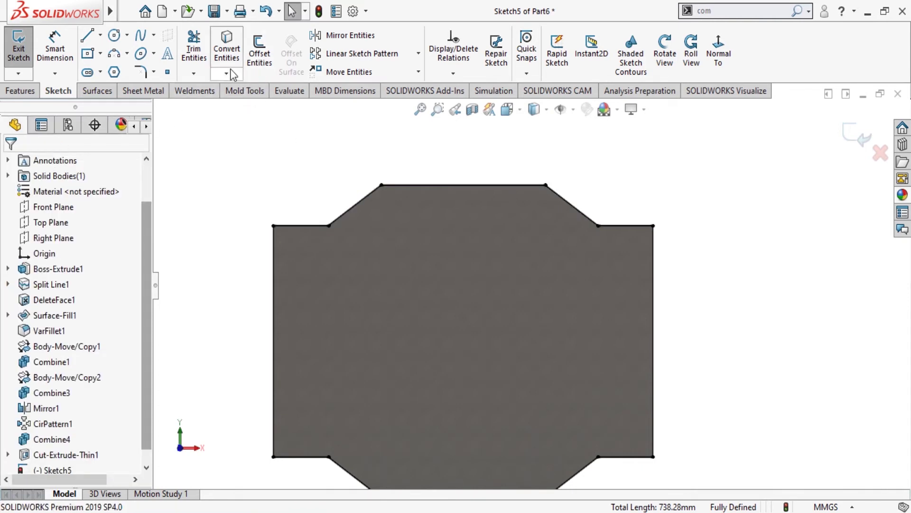
left_click(259, 53)
left_click_drag(207, 142, 795, 281)
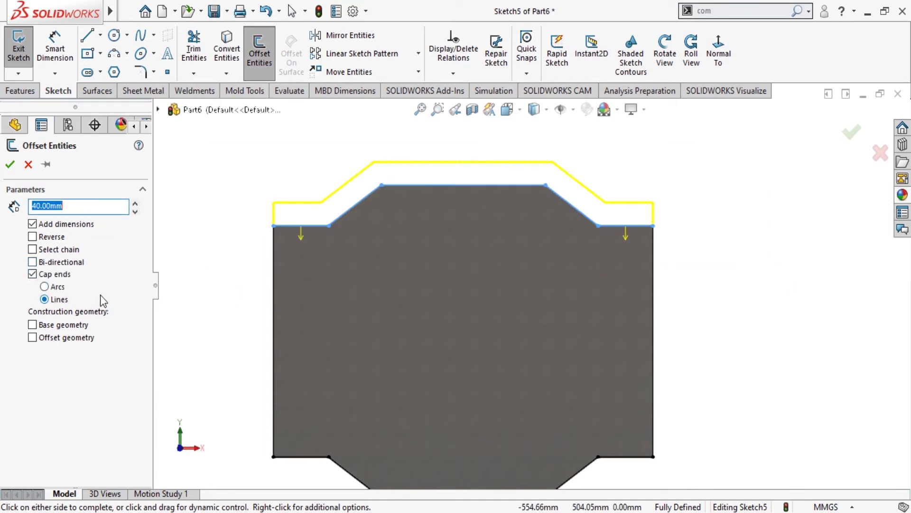
left_click(35, 240)
left_click(7, 167)
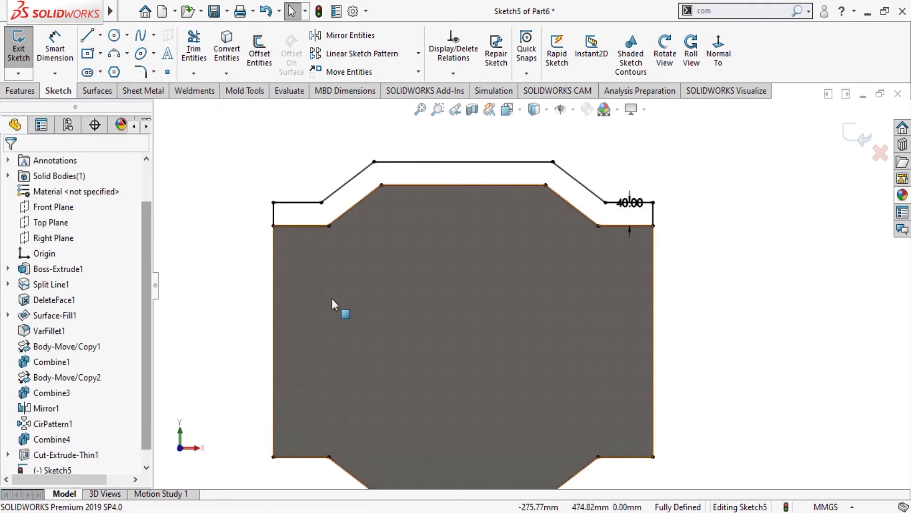
key("f")
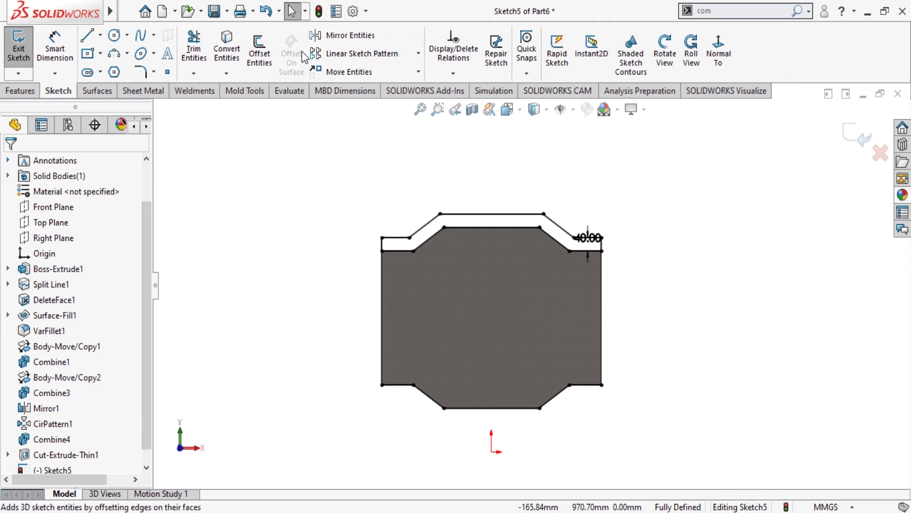
Offset the bottom outline edges 40 mm as well
left_click(259, 52)
left_click_drag(316, 341, 645, 475)
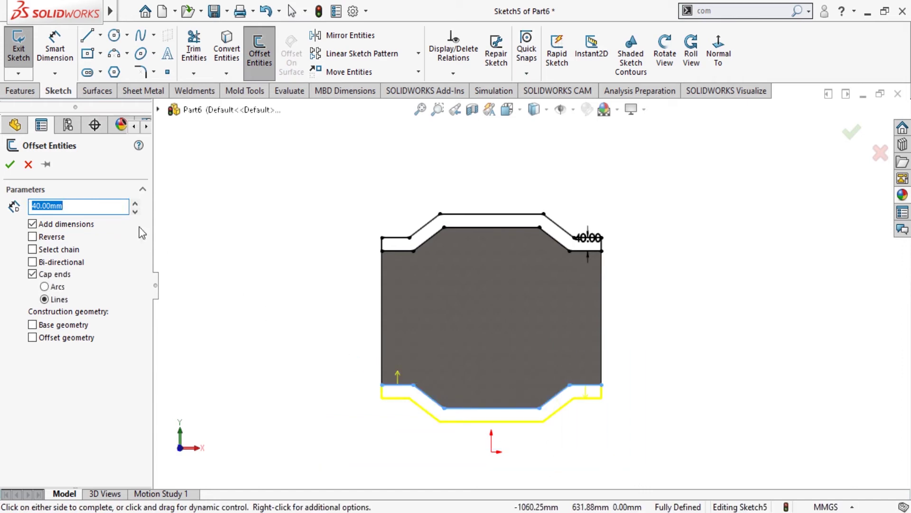
left_click(10, 164)
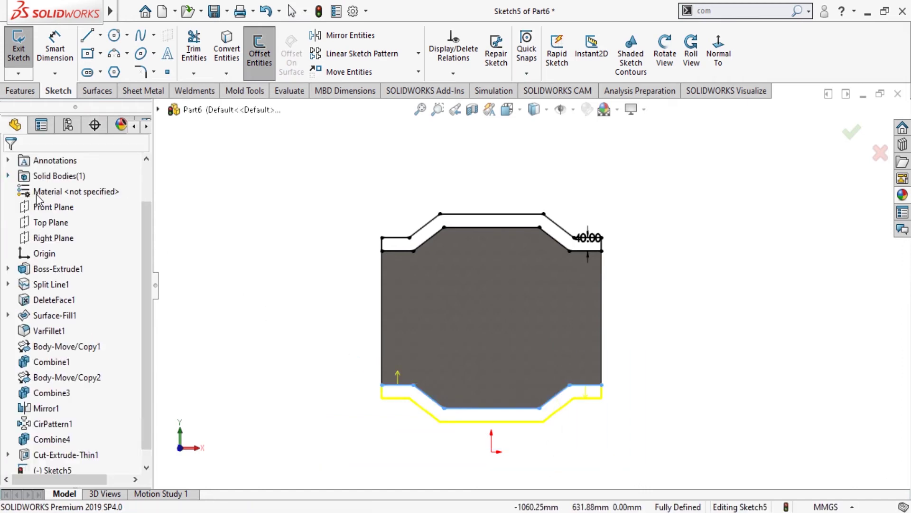
left_click(21, 91)
Extrude Sketch5's offset bands Up To Surface, ending at the leaf-patterned face
left_click(27, 53)
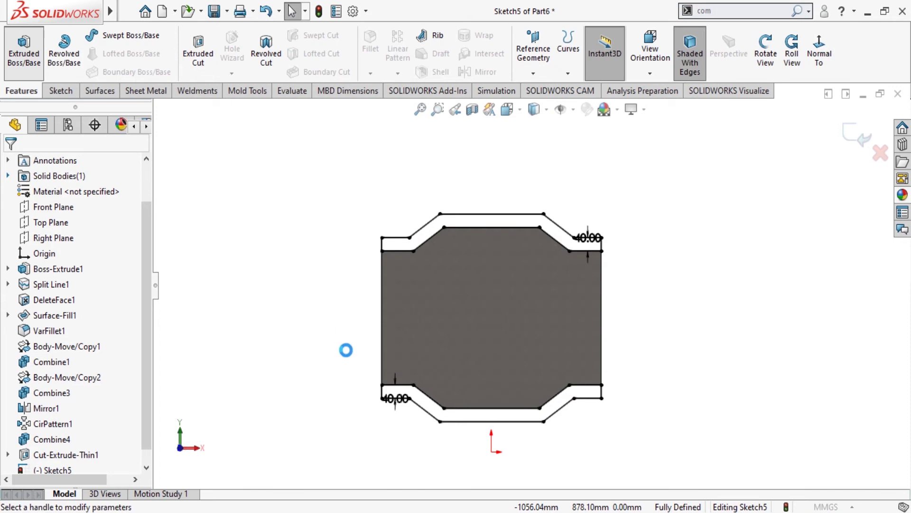
mouse_move(386, 358)
middle_mouse_down()
mouse_move(507, 407)
mouse_move(479, 389)
middle_mouse_up()
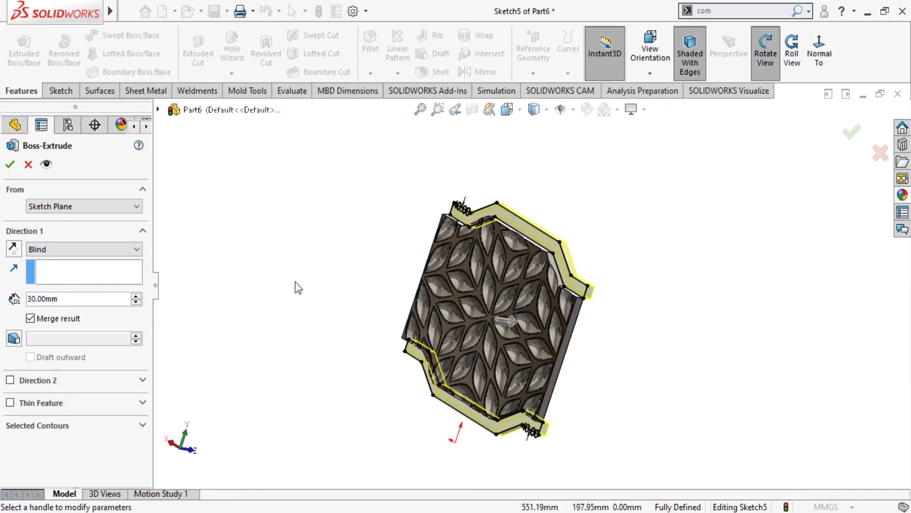
left_click(75, 286)
scroll(499, 257, "down", 3)
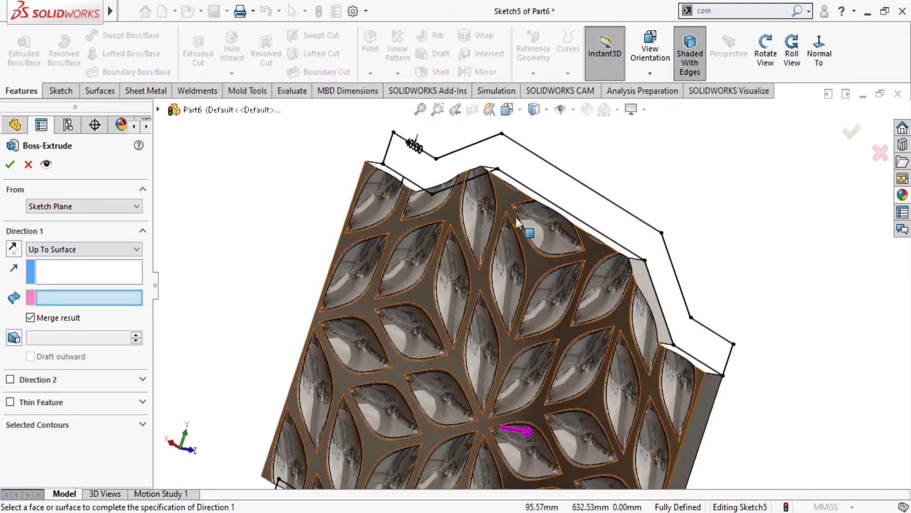
scroll(517, 218, "down", 4)
left_click(499, 179)
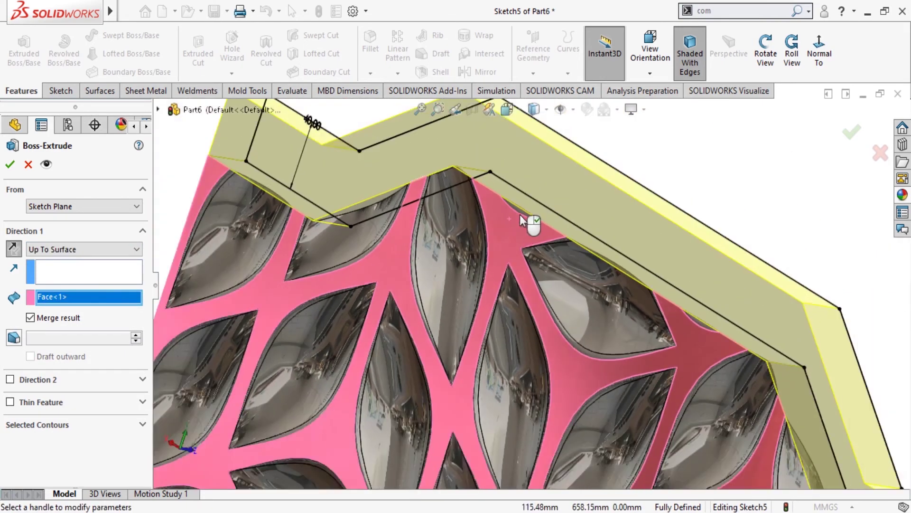
scroll(520, 215, "up", 3)
left_click(9, 164)
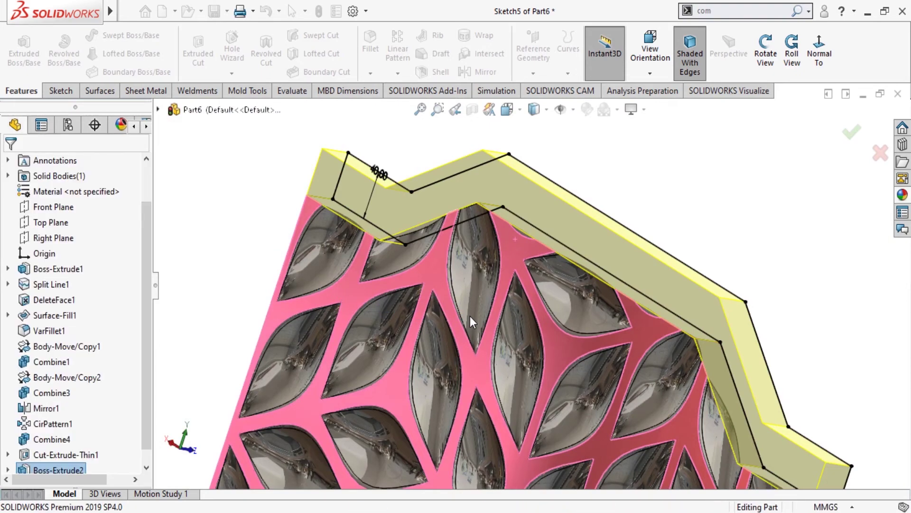
Orbit the part to inspect the new rims and its back face
scroll(482, 309, "up", 3)
mouse_move(482, 309)
middle_mouse_down()
mouse_move(658, 280)
mouse_move(665, 323)
middle_mouse_up()
scroll(673, 346, "up", 3)
mouse_move(660, 362)
middle_mouse_down()
mouse_move(460, 431)
mouse_move(525, 349)
middle_mouse_up()
scroll(525, 350, "down", 3)
left_click(743, 12)
type("f")
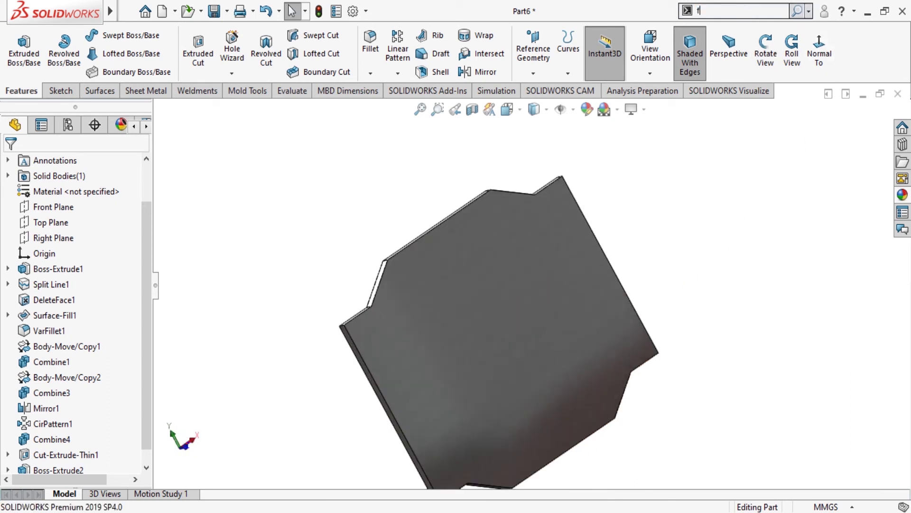
Apply a Flex to the tile body and adjust the triad's position and rotation values
type("le")
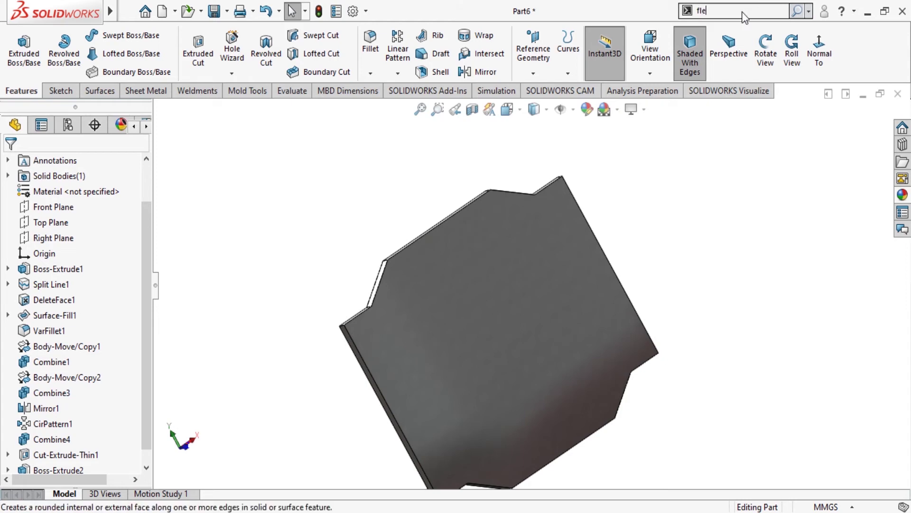
key("Return")
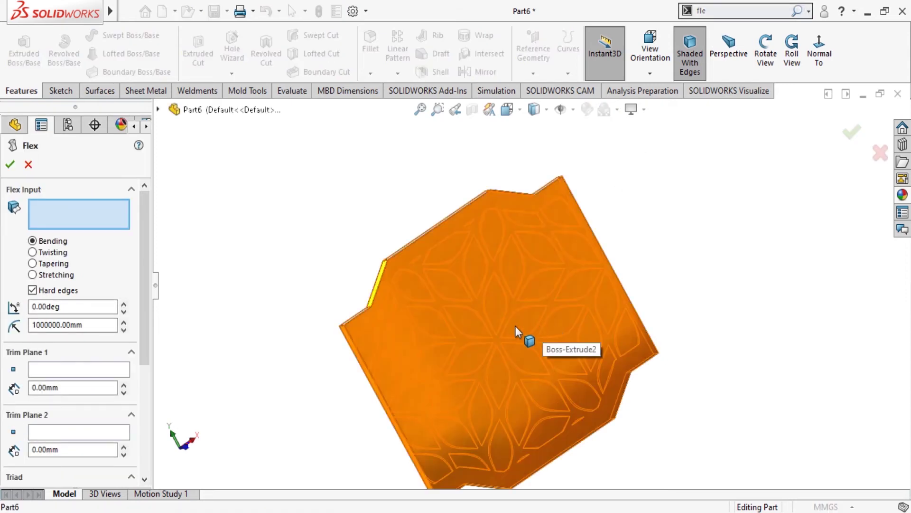
left_click(515, 327)
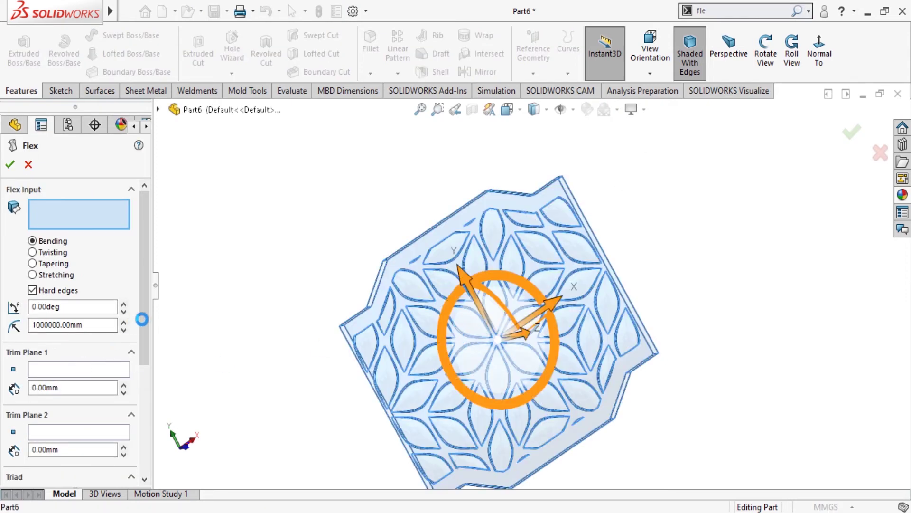
left_click_drag(149, 325, 143, 454)
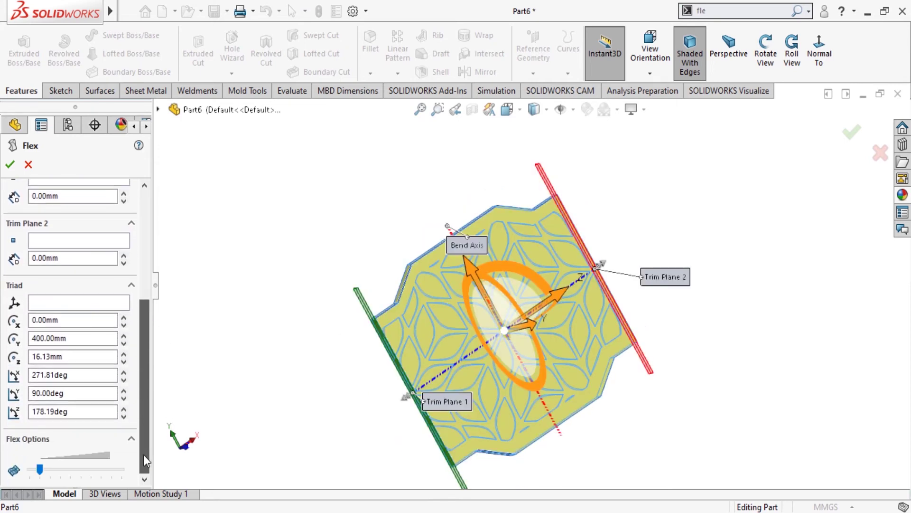
double_click(98, 336)
type("0")
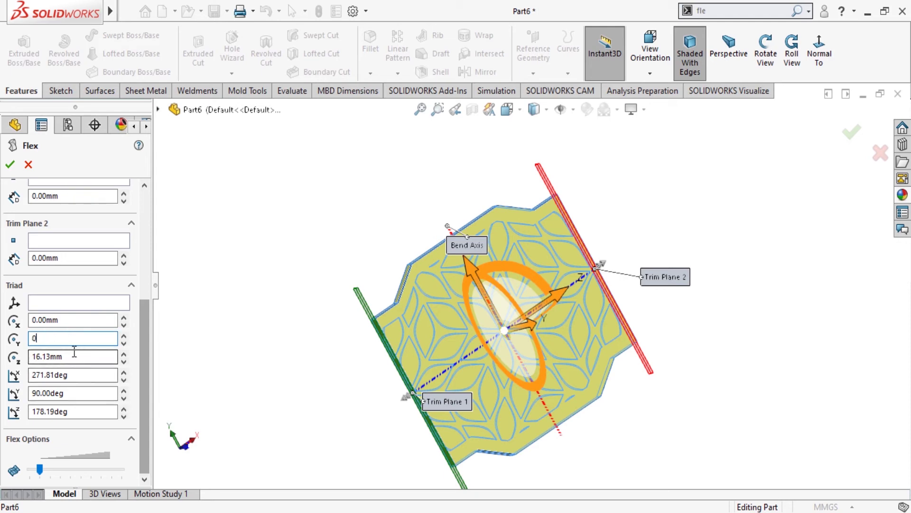
left_click(108, 356)
left_click(78, 375)
type("9")
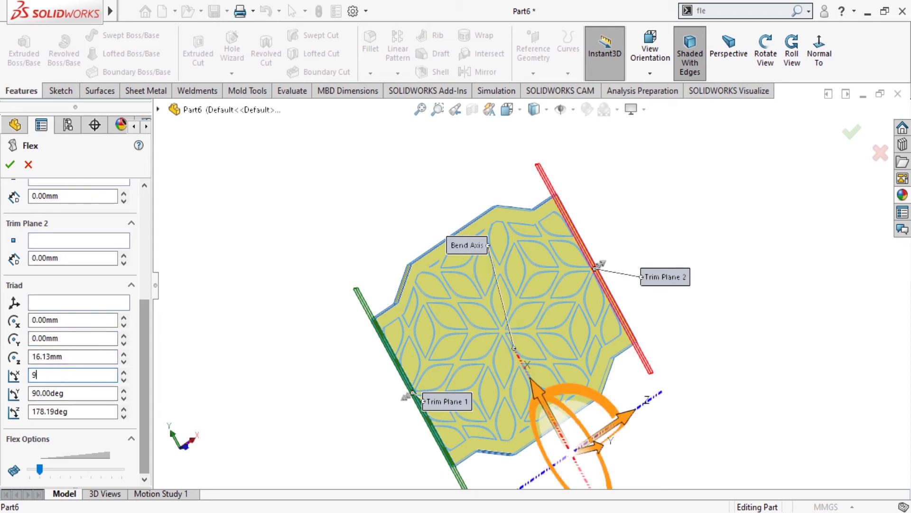
type("0")
left_click(92, 358)
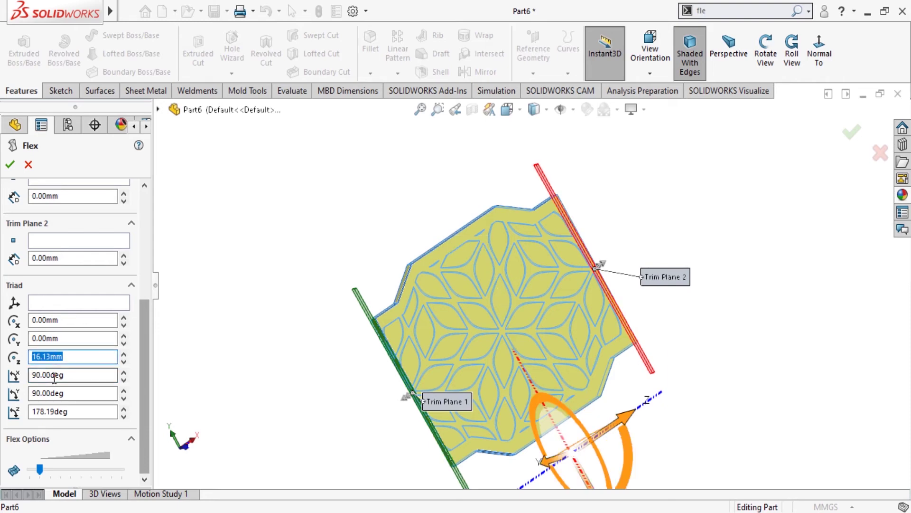
type("0")
left_click(89, 411)
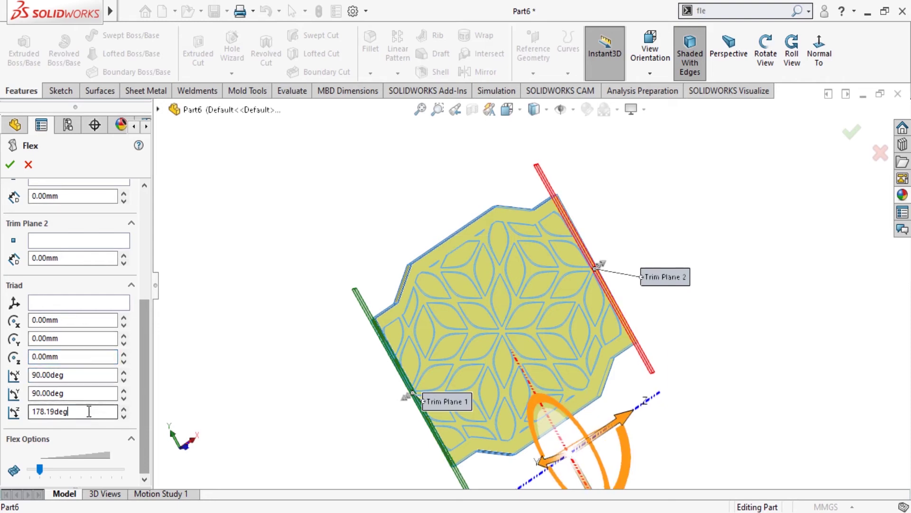
double_click(88, 411)
type("0")
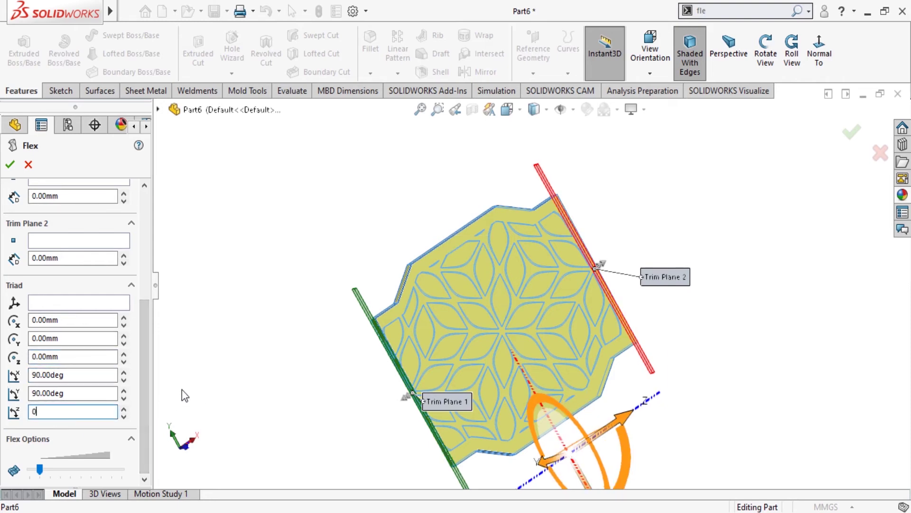
key("Return")
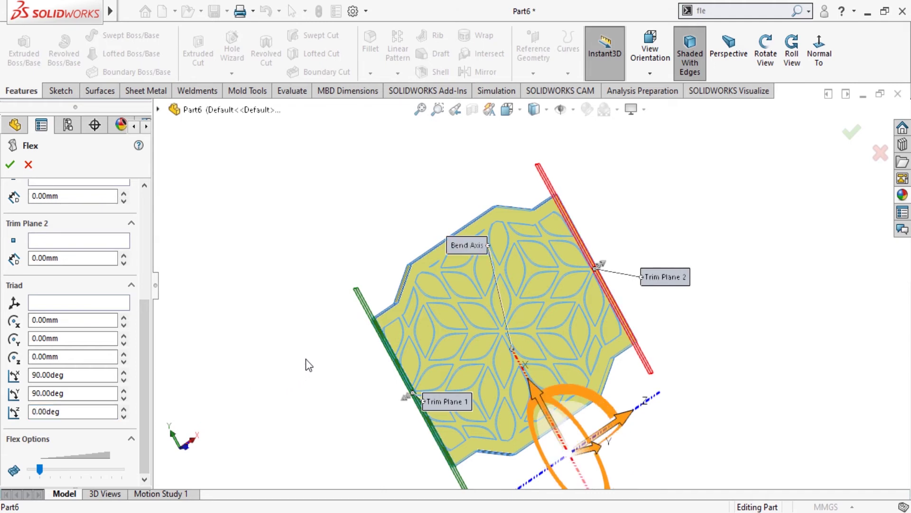
Set the triad X rotation to 0° and bend the tile 24°
middle_click_drag(306, 358, 322, 349)
double_click(90, 411)
type("90")
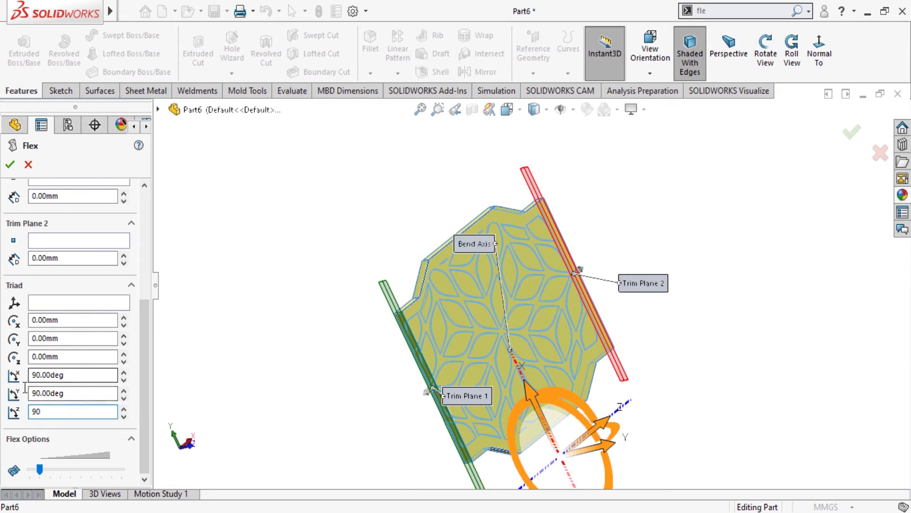
double_click(80, 375)
type("0")
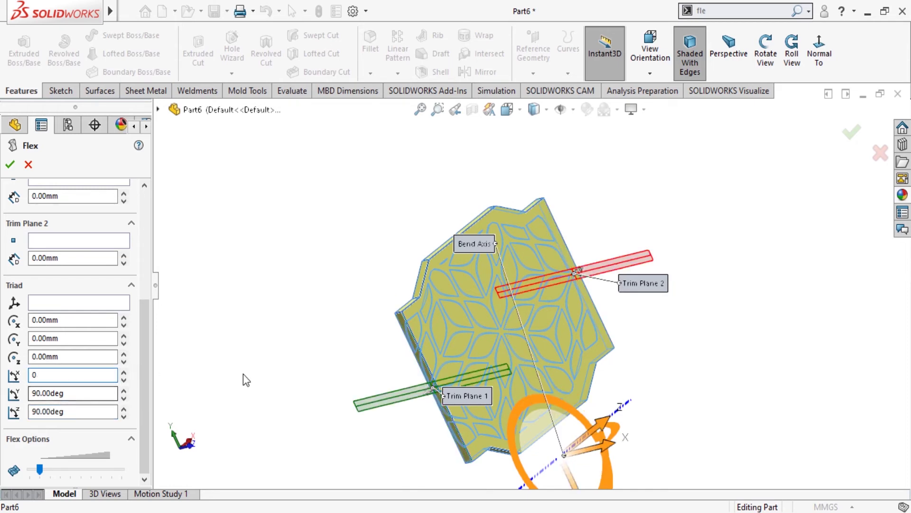
key("Return")
middle_click_drag(316, 362, 403, 348)
left_click_drag(154, 305, 167, 236)
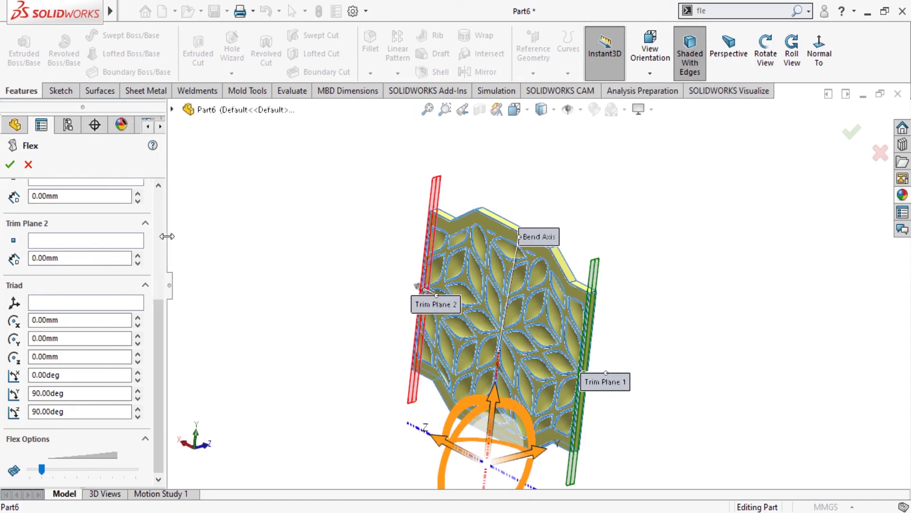
left_click_drag(156, 347, 159, 239)
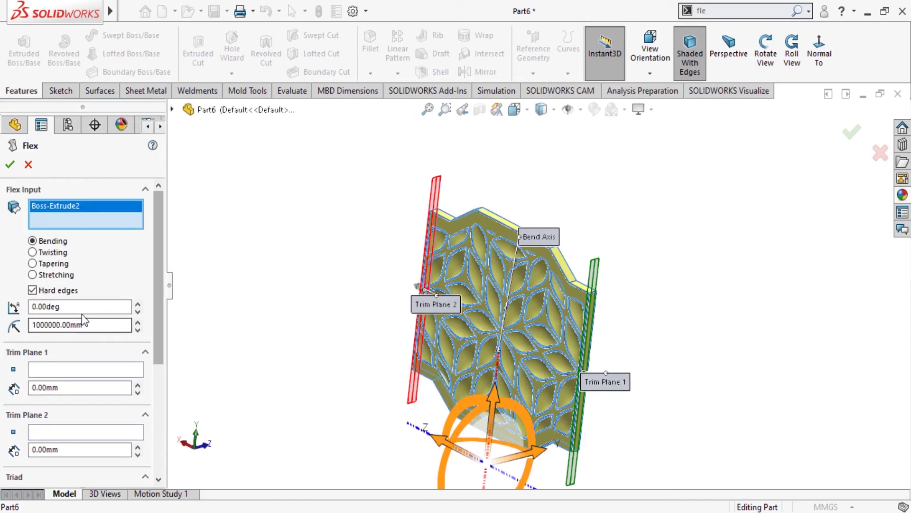
double_click(80, 307)
type("24")
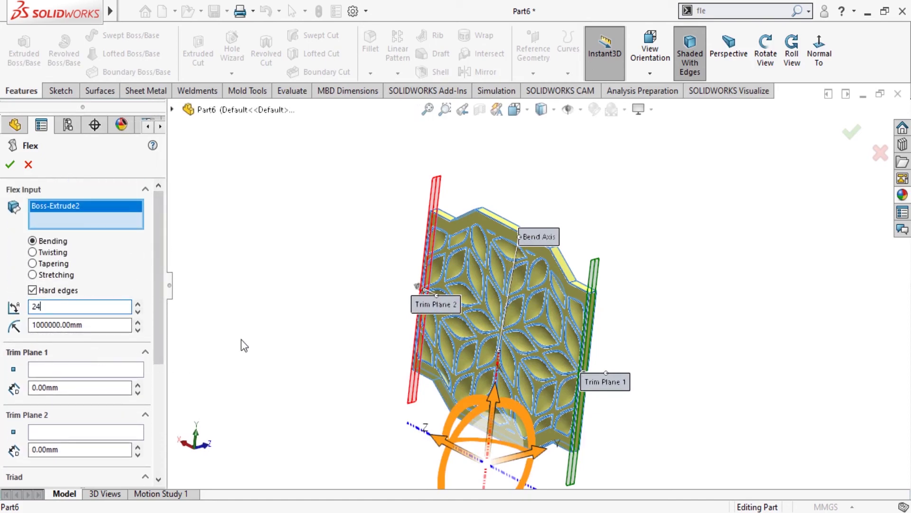
key("Return")
middle_click_drag(281, 306, 664, 397)
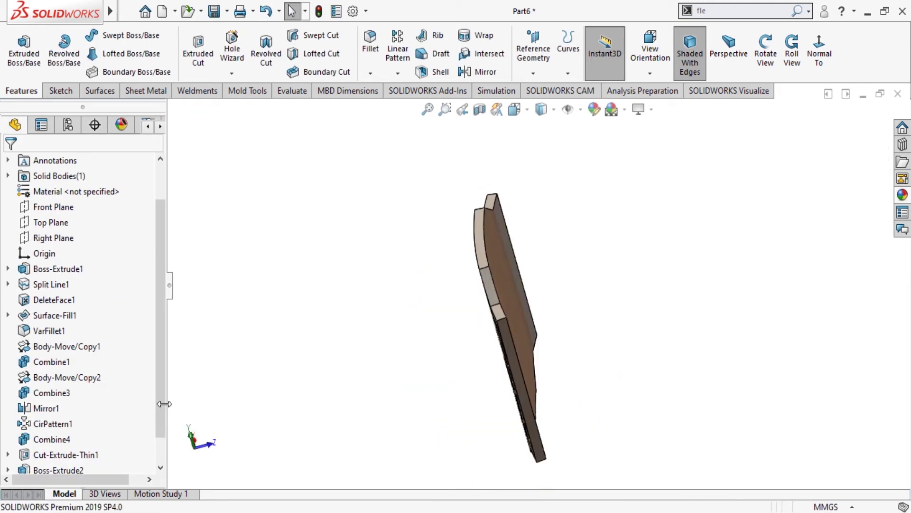
scroll(158, 427, "down", 1)
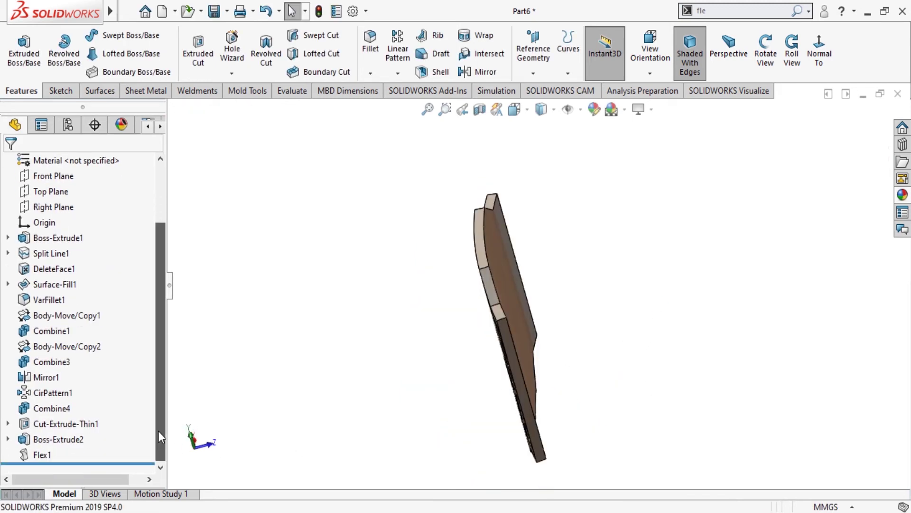
Review Flex1's bend angle and radius, then cancel without changing them
left_click(41, 456)
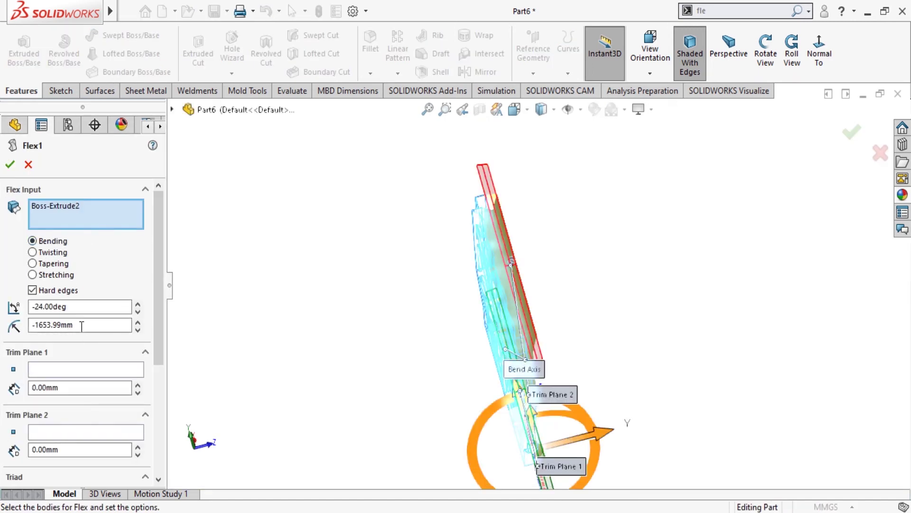
left_click_drag(81, 325, 46, 333)
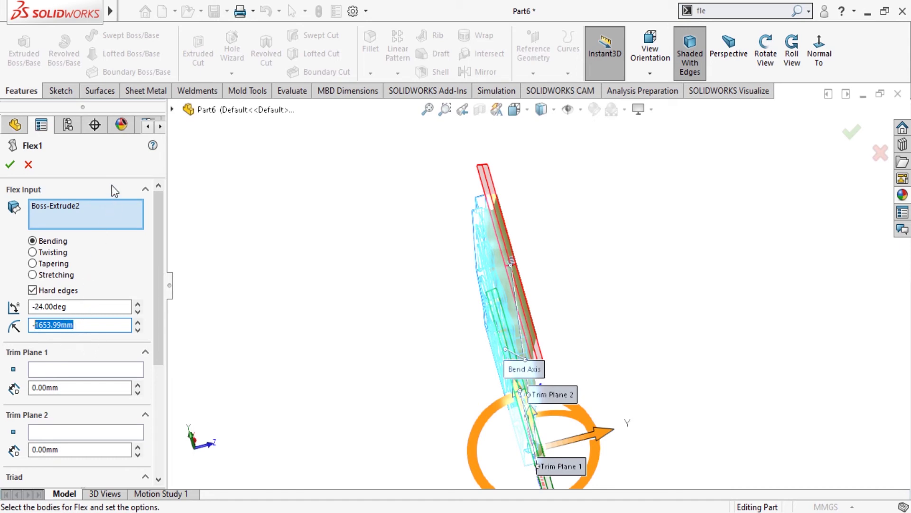
left_click(28, 164)
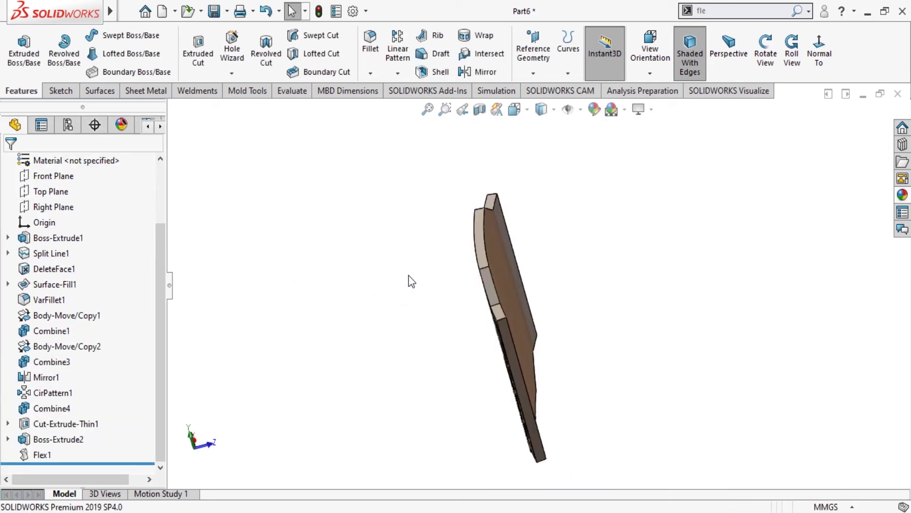
Orbit around the bent tile to inspect the bend and start a circular pattern
middle_click_drag(409, 311, 411, 366)
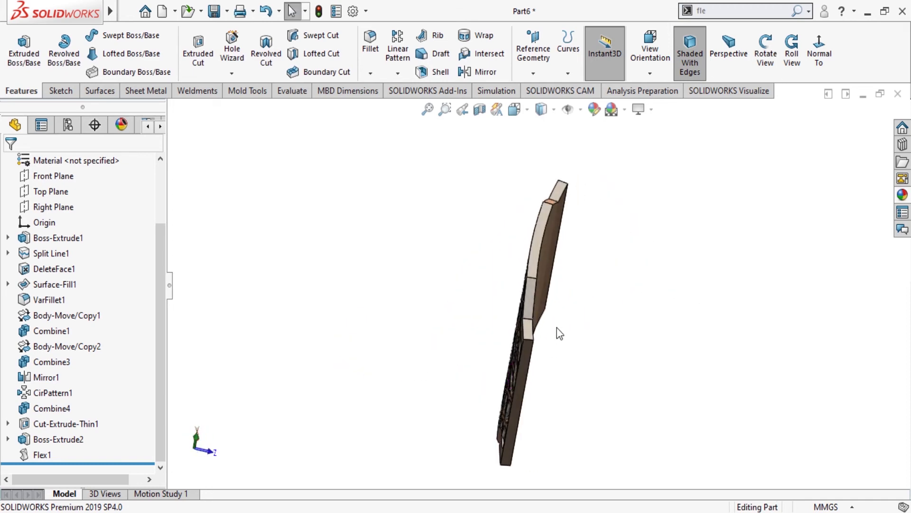
mouse_move(565, 301)
middle_mouse_down()
mouse_move(515, 274)
mouse_move(517, 308)
middle_mouse_up()
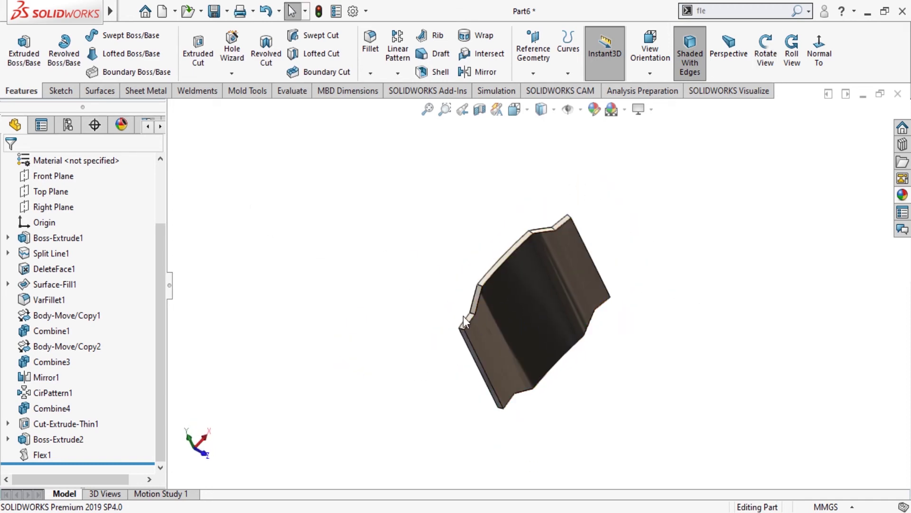
middle_click_drag(463, 316, 466, 315)
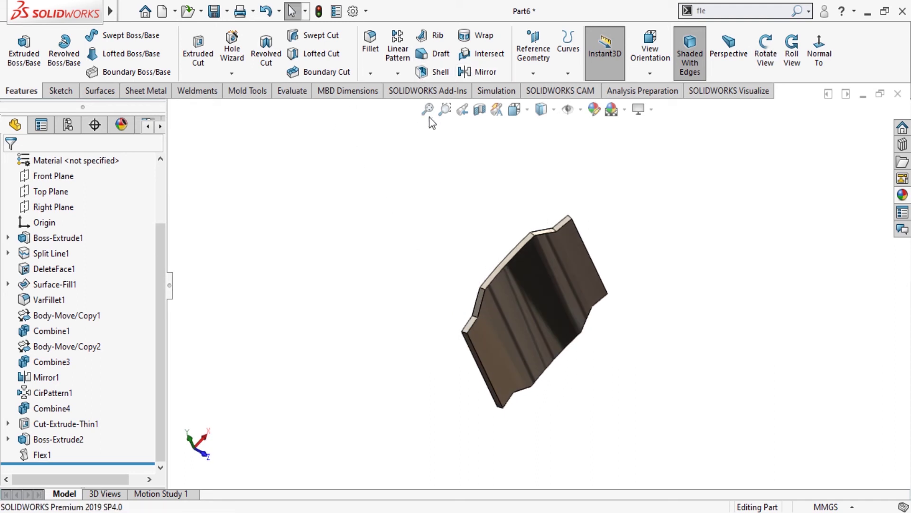
key("Return")
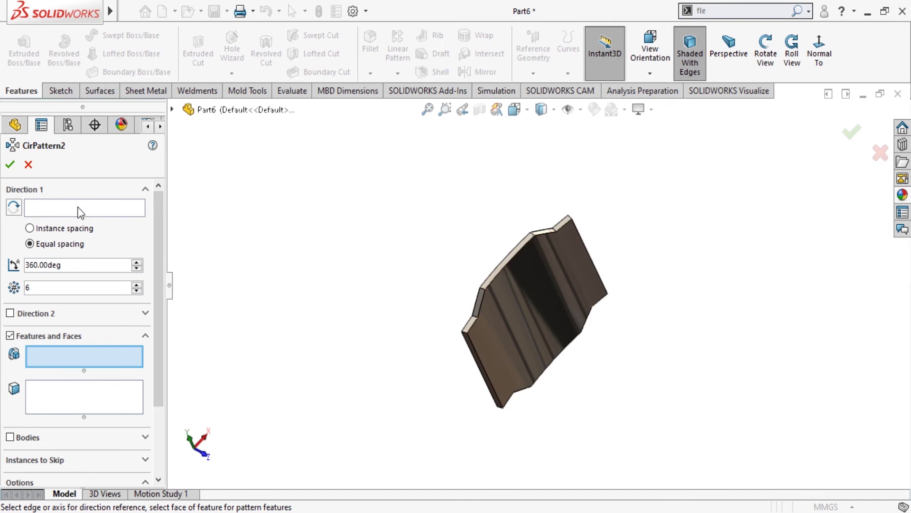
Try a circular pattern of the tile feature and Flex1 body, then cancel it
left_click(79, 208)
left_click(516, 278)
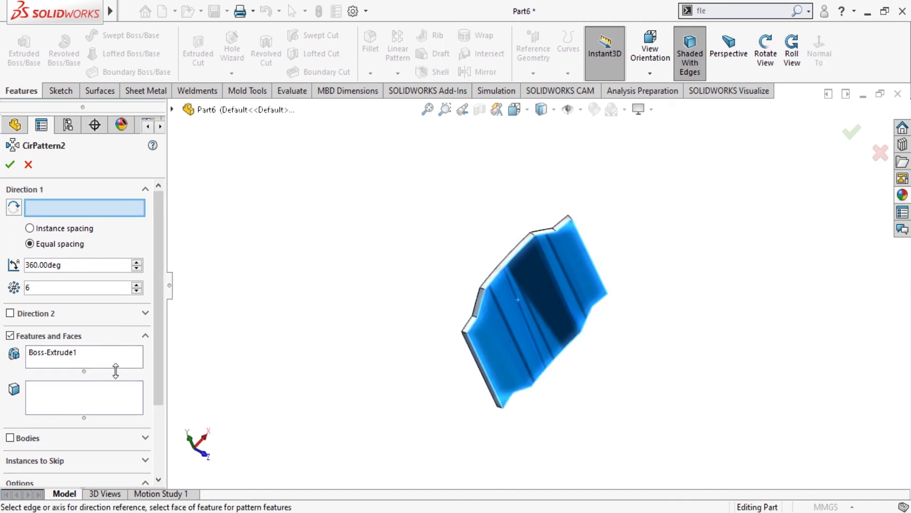
left_click(23, 439)
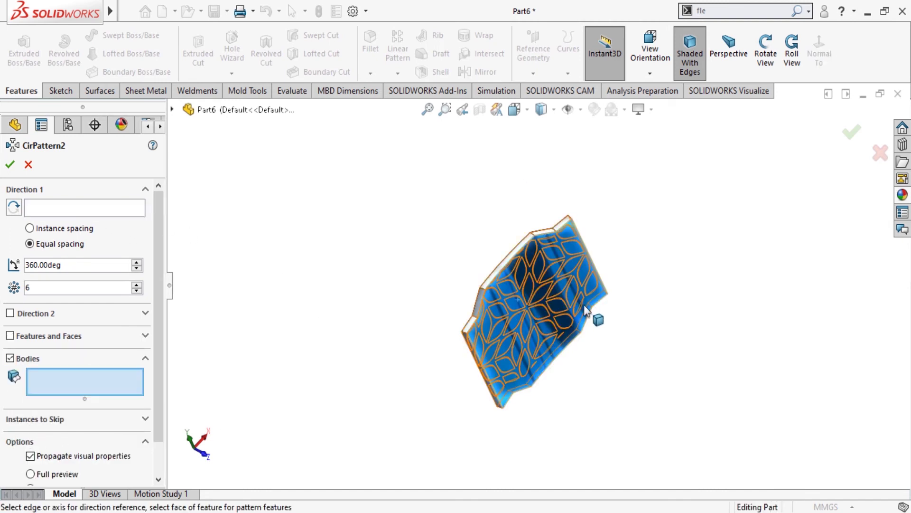
left_click(564, 317)
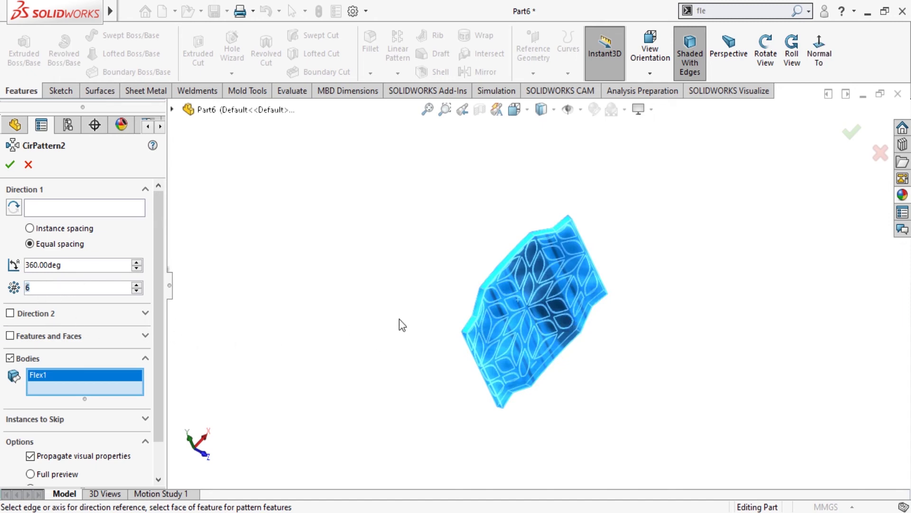
middle_click_drag(403, 325, 589, 314)
scroll(553, 311, "up", 5)
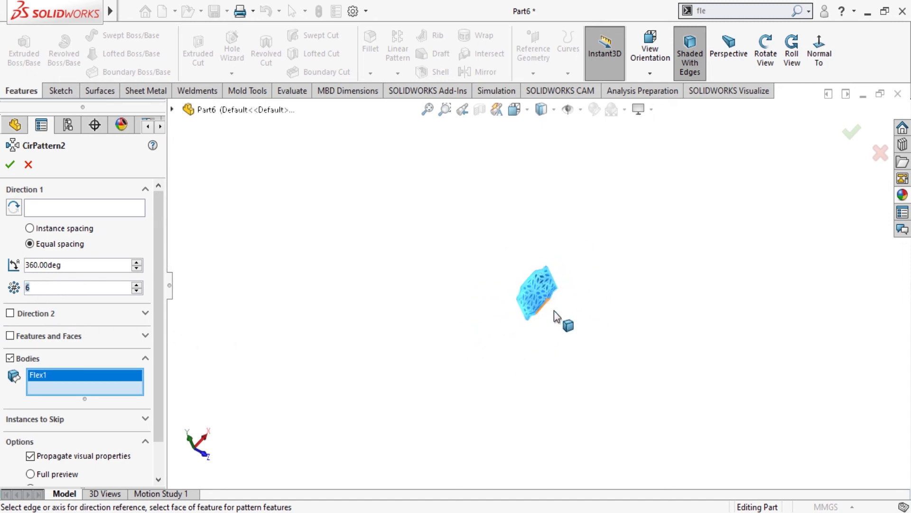
scroll(553, 311, "down", 2)
scroll(546, 307, "down", 3)
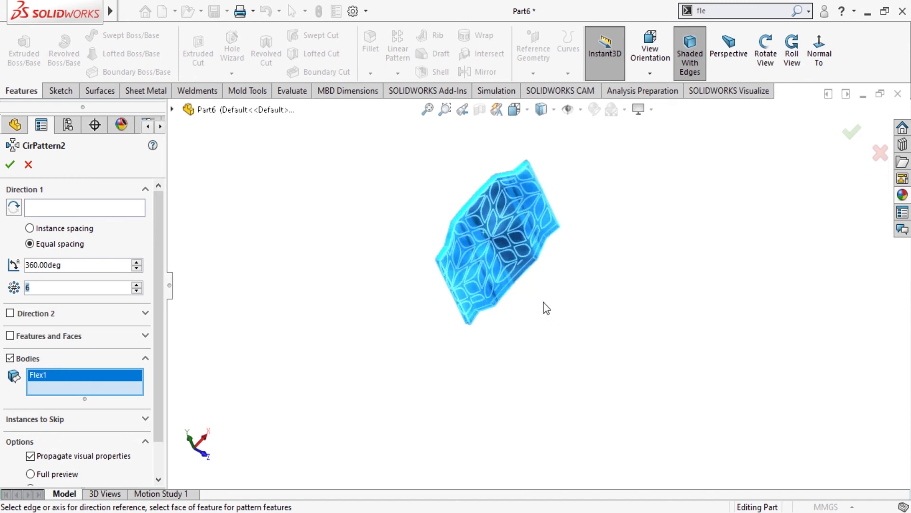
left_click(71, 208)
left_click(28, 165)
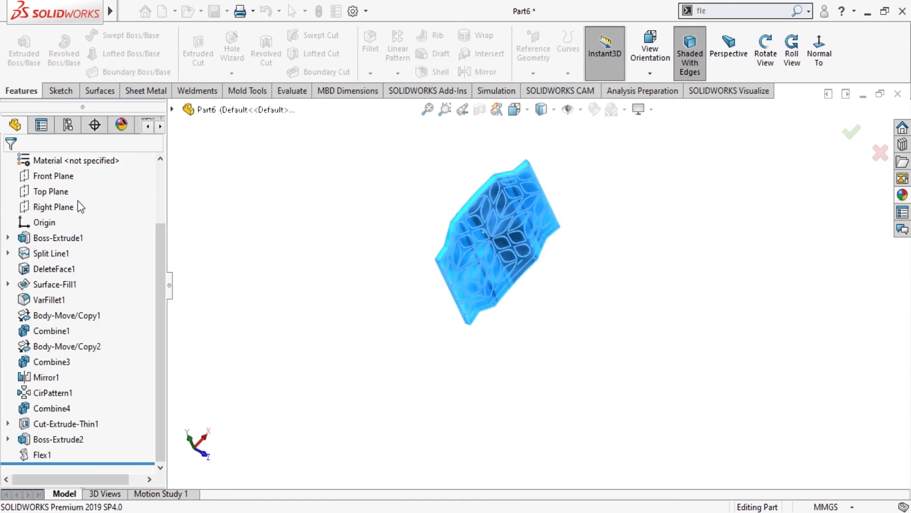
Start a second circular pattern of the tile feature and cancel it again
left_click(397, 75)
left_click(418, 105)
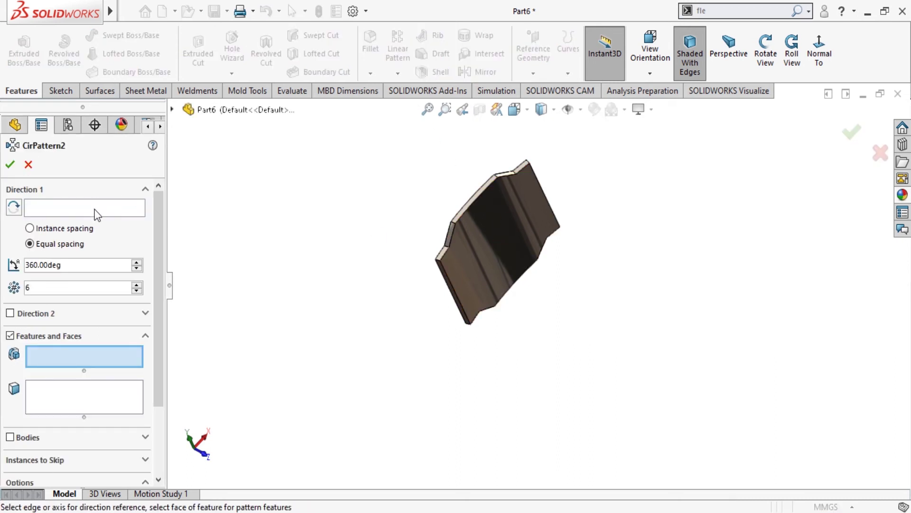
left_click(95, 210)
left_click(475, 250)
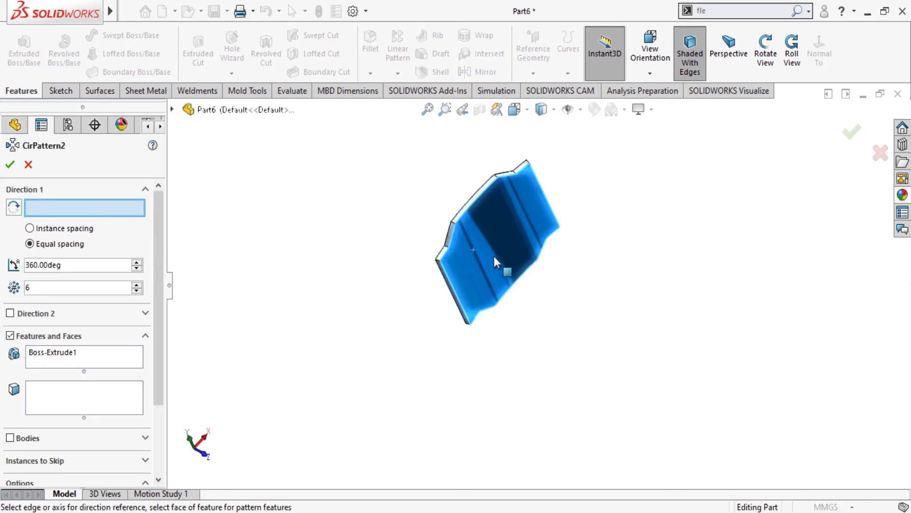
left_click(29, 165)
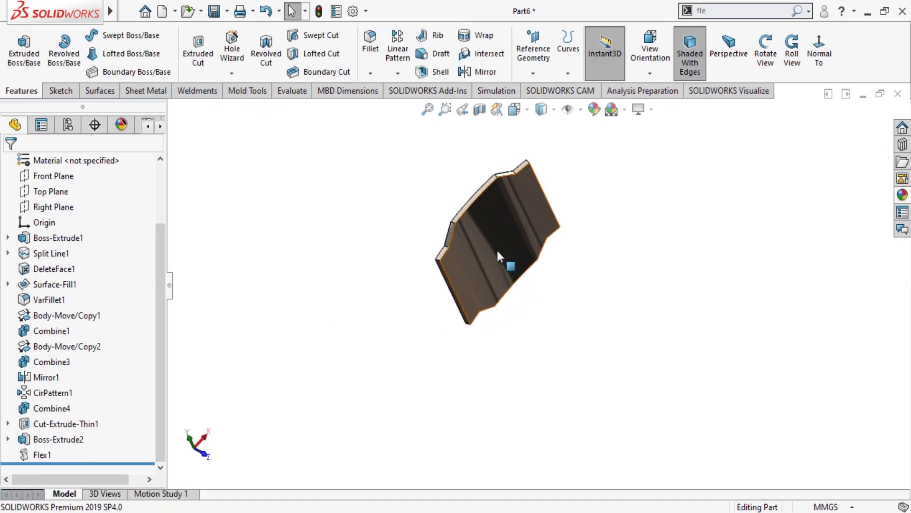
Start a sketch on the Right Plane and view it straight on
middle_click_drag(498, 257, 502, 256)
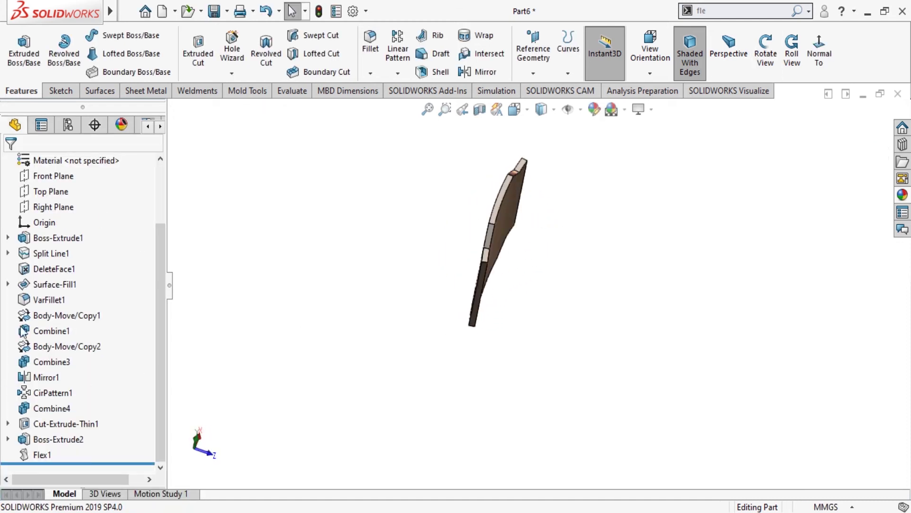
scroll(154, 261, "up", 1)
scroll(153, 261, "up", 1)
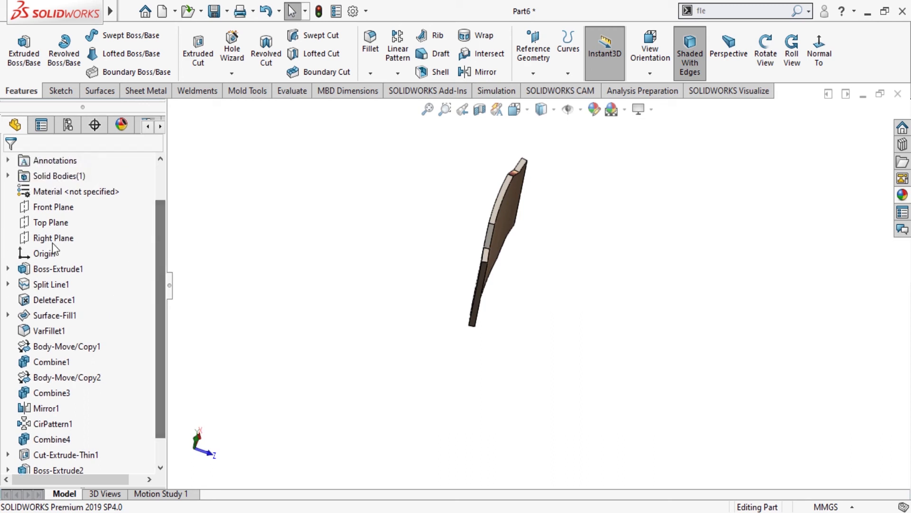
left_click(70, 209)
left_click(55, 223)
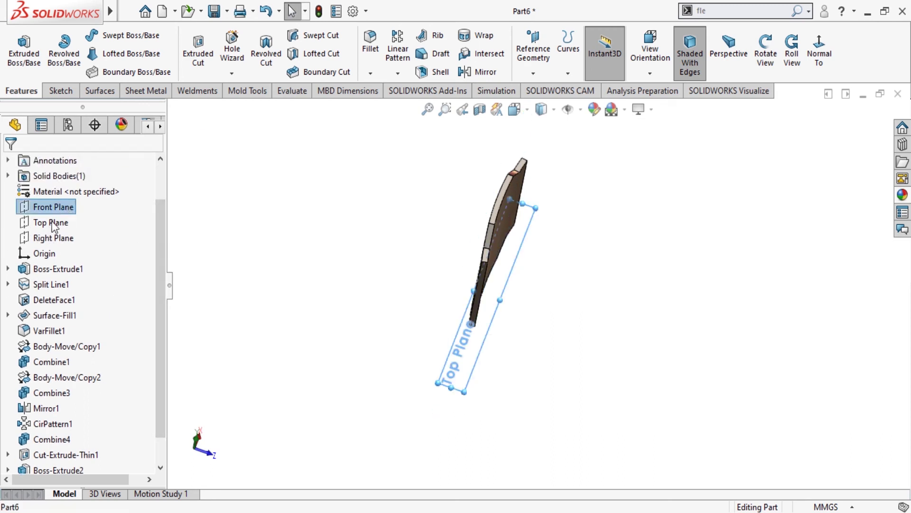
left_click(59, 240)
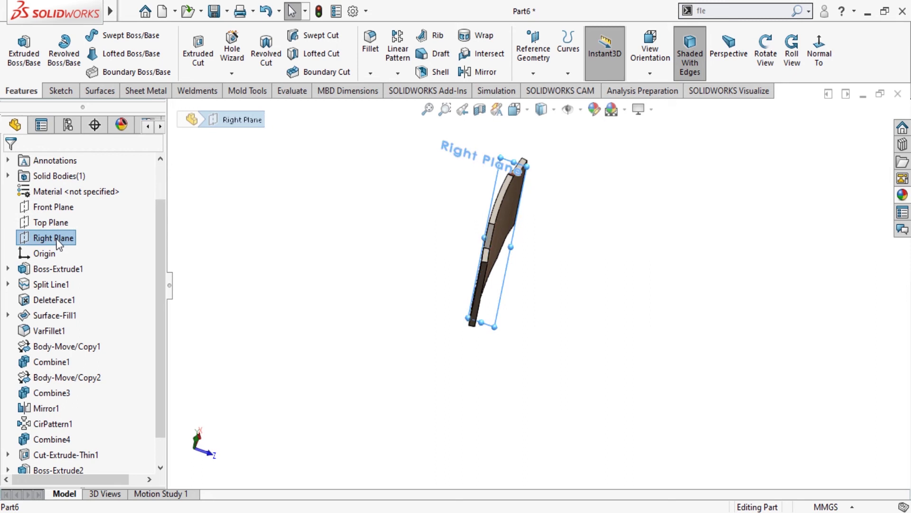
left_click(68, 222)
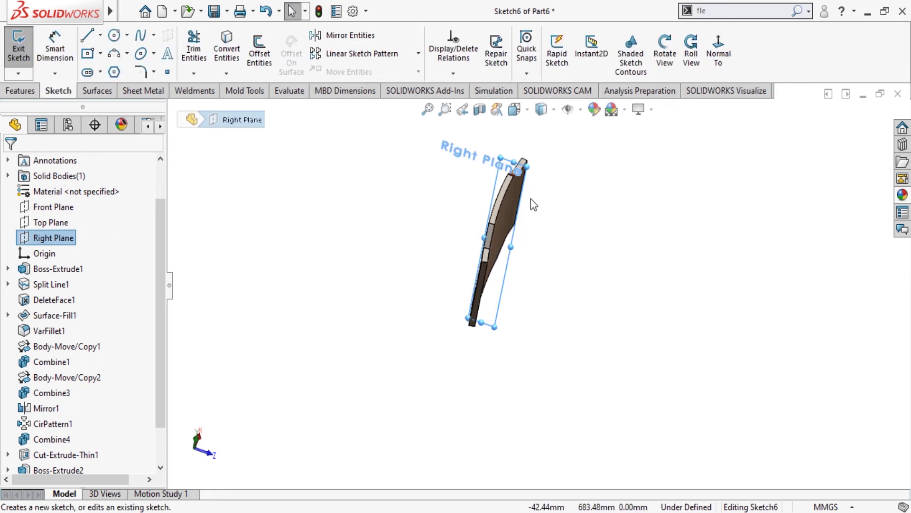
left_click(721, 57)
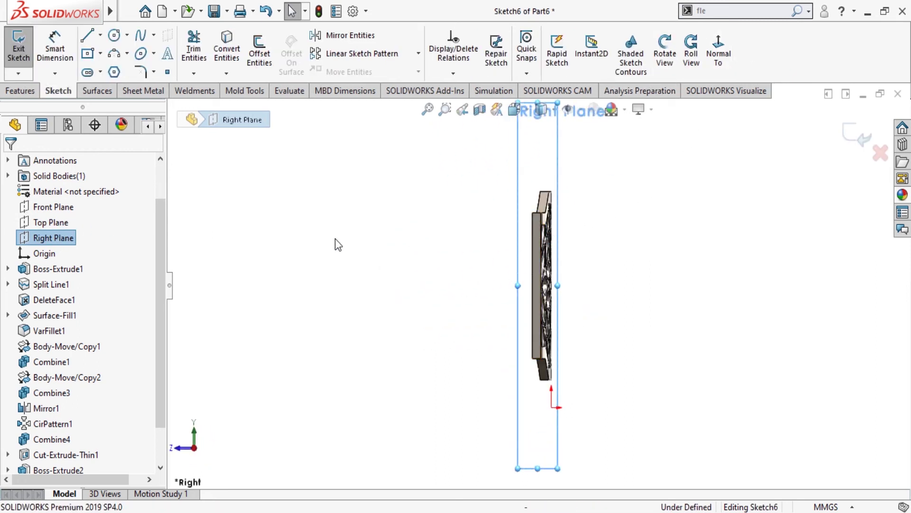
Draw a vertical centerline beside the bent tile
left_click(101, 37)
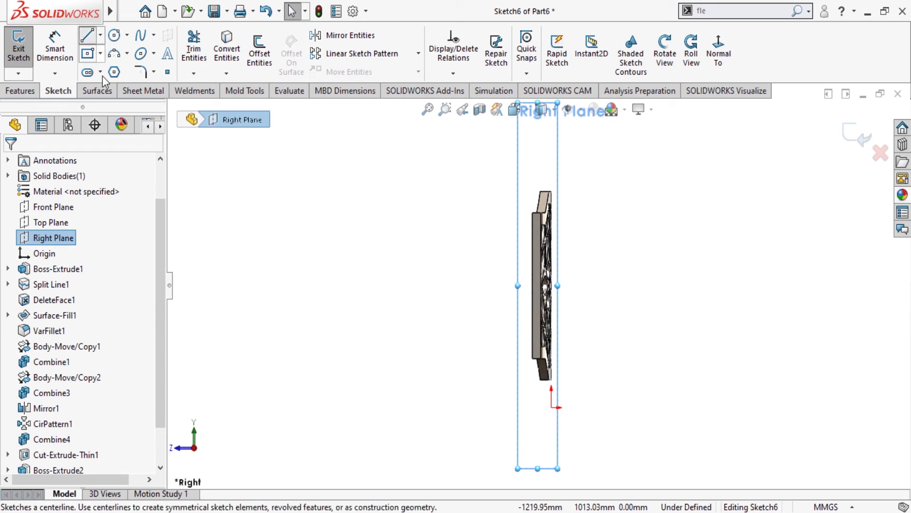
left_click(107, 79)
left_click(320, 295)
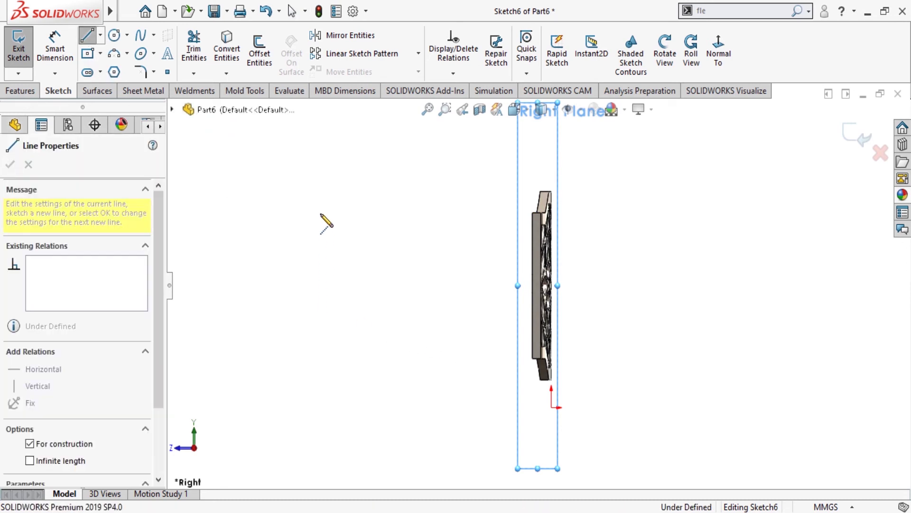
left_click(320, 189)
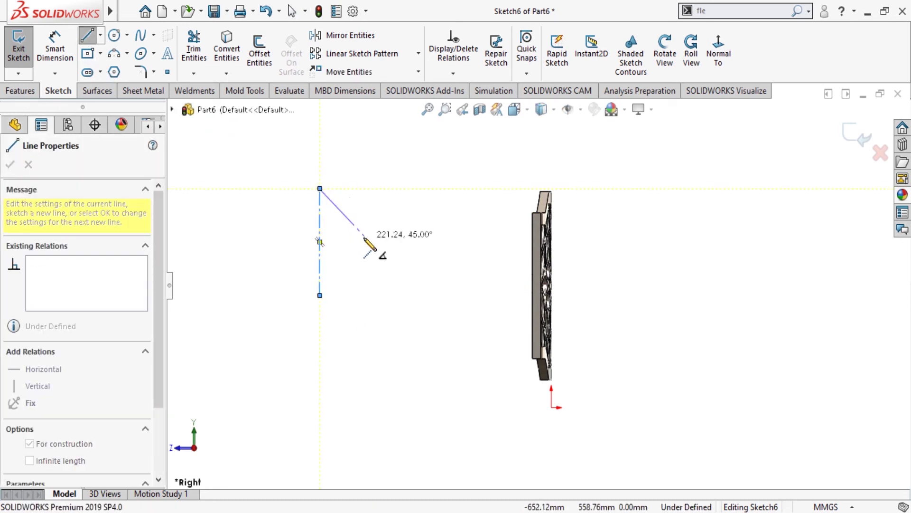
key("Escape")
Dimension the centerline's lower endpoint 1653.99 horizontally from the origin
left_click(56, 54)
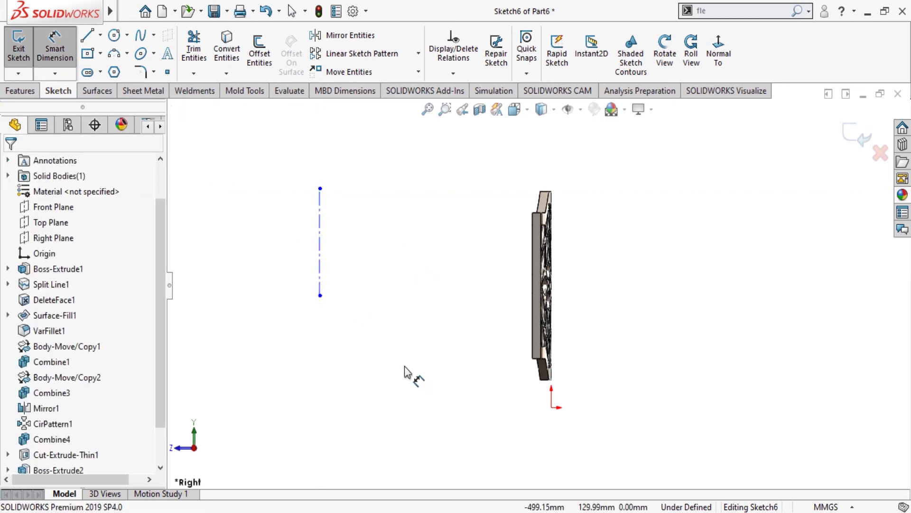
left_click(319, 296)
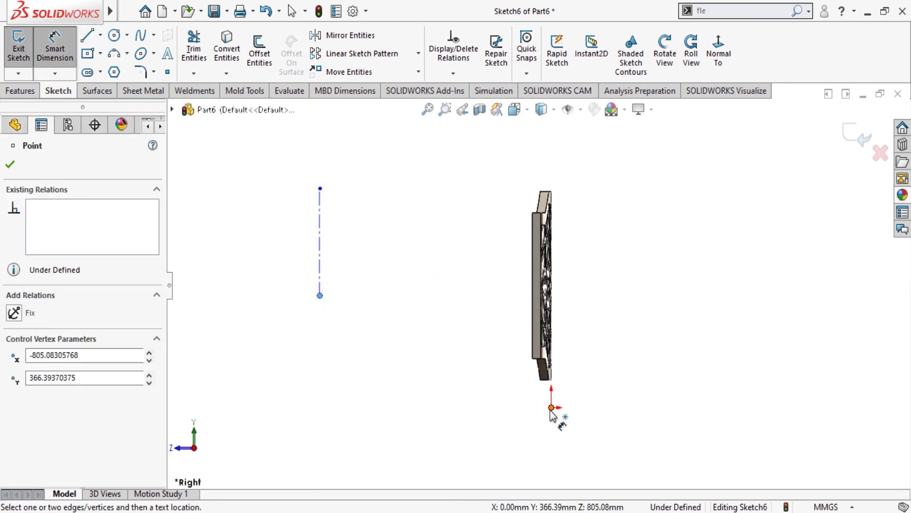
left_click(551, 407)
left_click(494, 453)
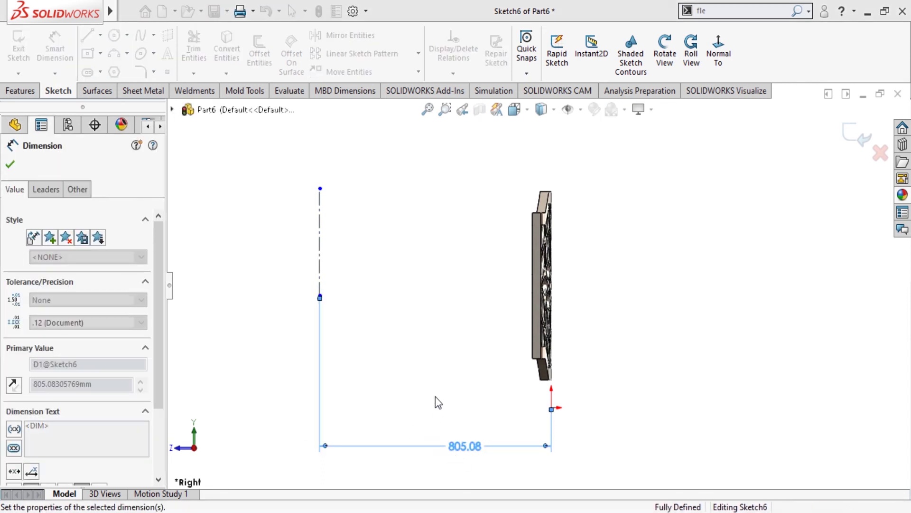
left_click(11, 163)
scroll(444, 299, "up", 3)
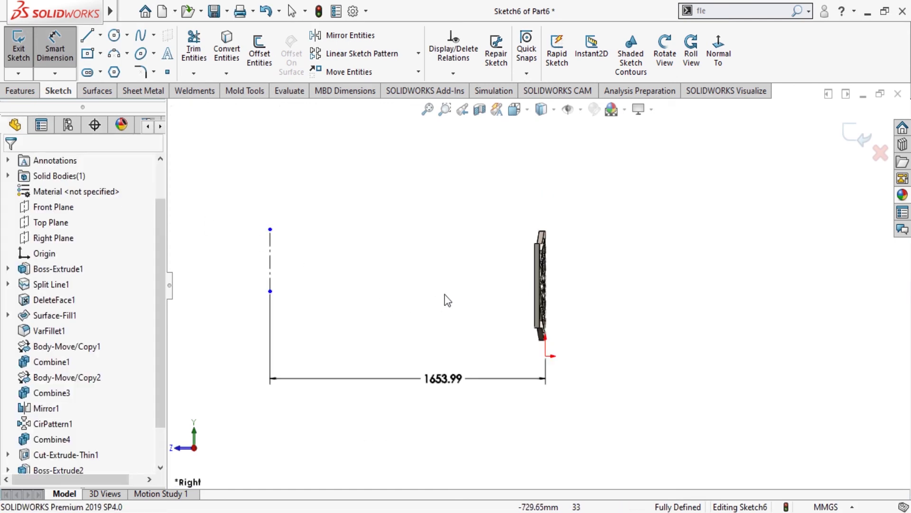
key("Escape")
Exit Sketch6 holding the centerline axis
middle_click_drag(480, 309, 498, 321)
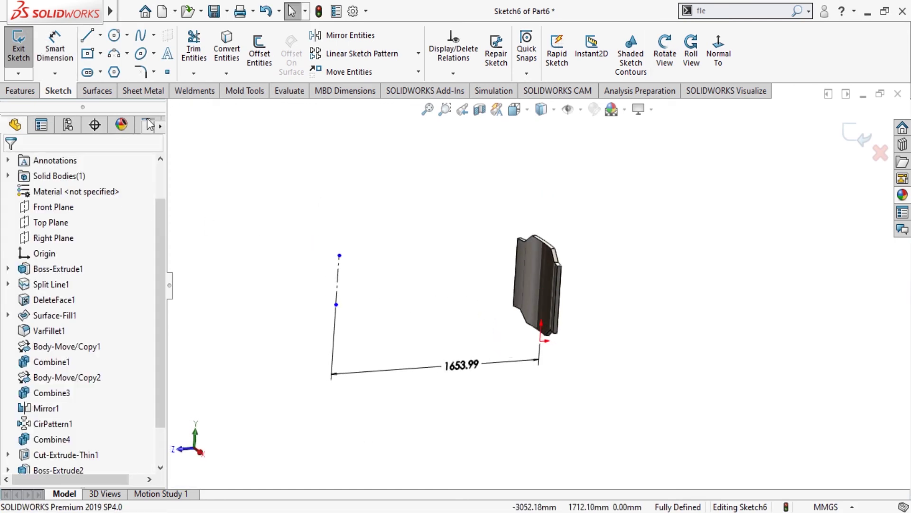
left_click(26, 91)
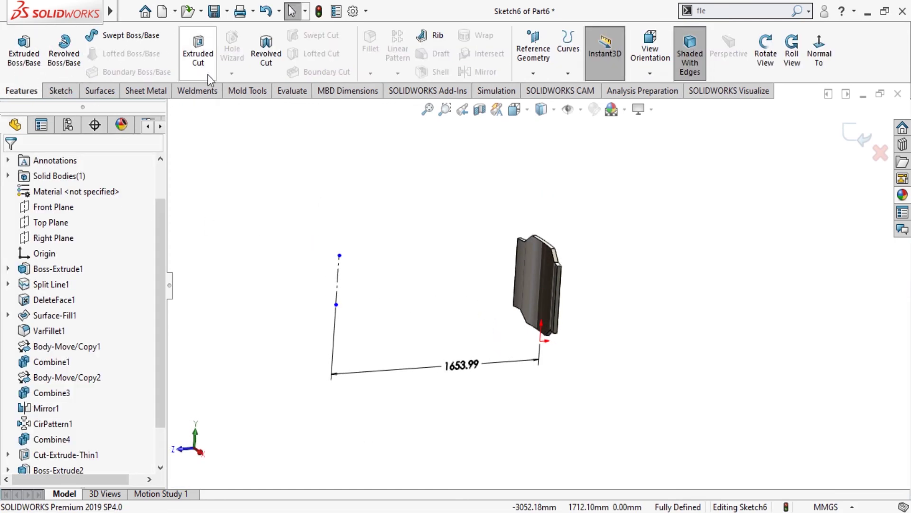
left_click(61, 90)
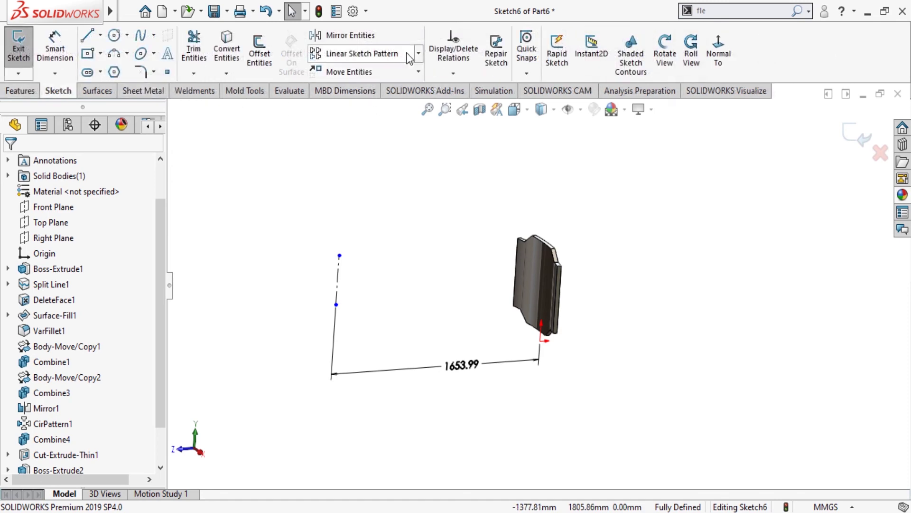
left_click(85, 93)
left_click(58, 91)
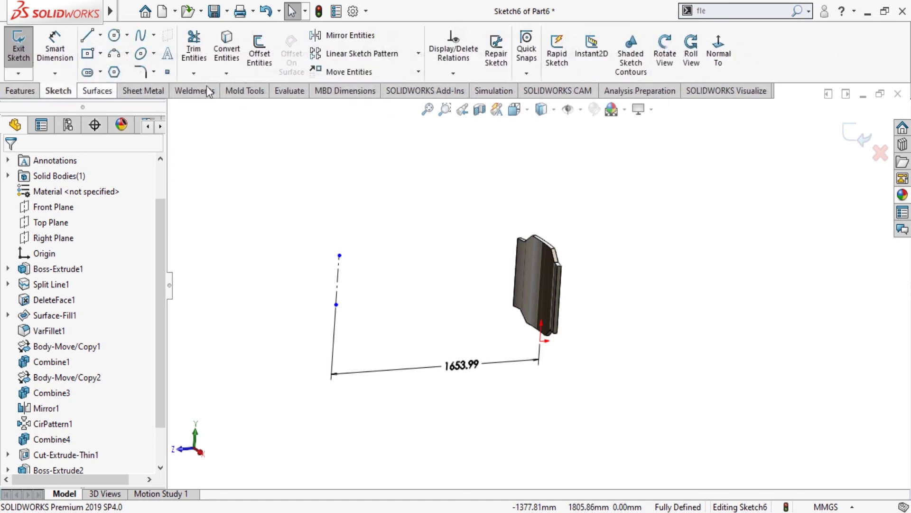
left_click(20, 91)
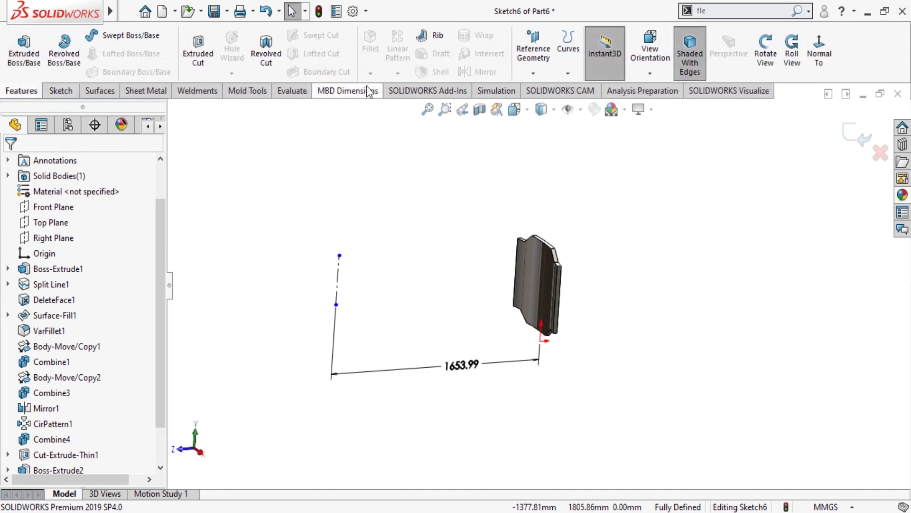
left_click(857, 135)
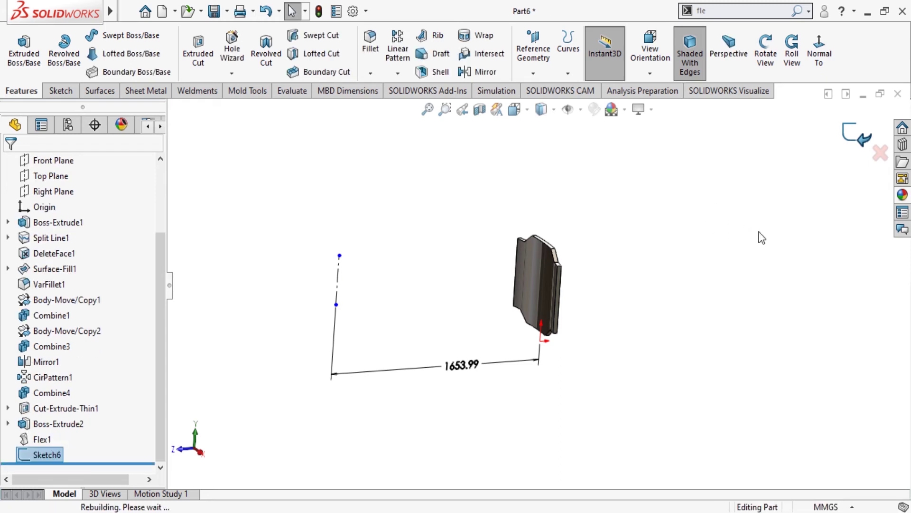
Circular-pattern the Flex1 body 15 times through 360° about the Sketch6 centerline
left_click(399, 74)
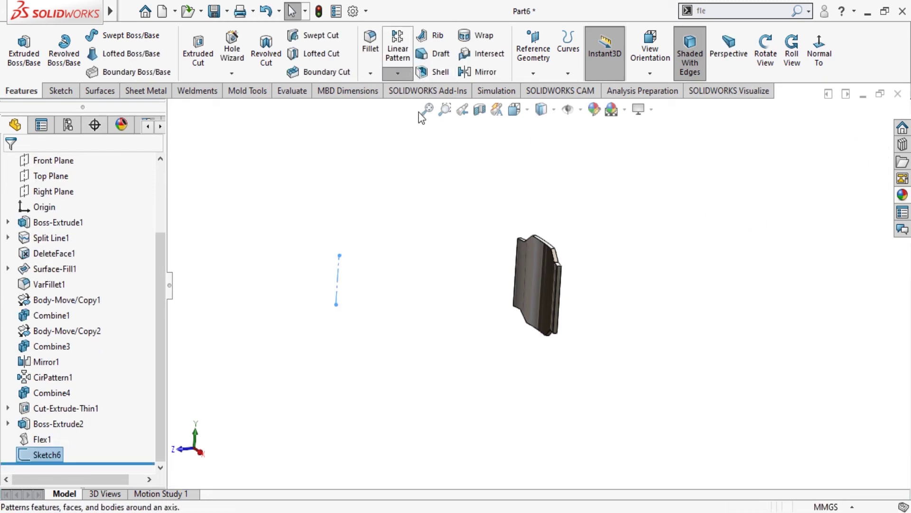
left_click(432, 112)
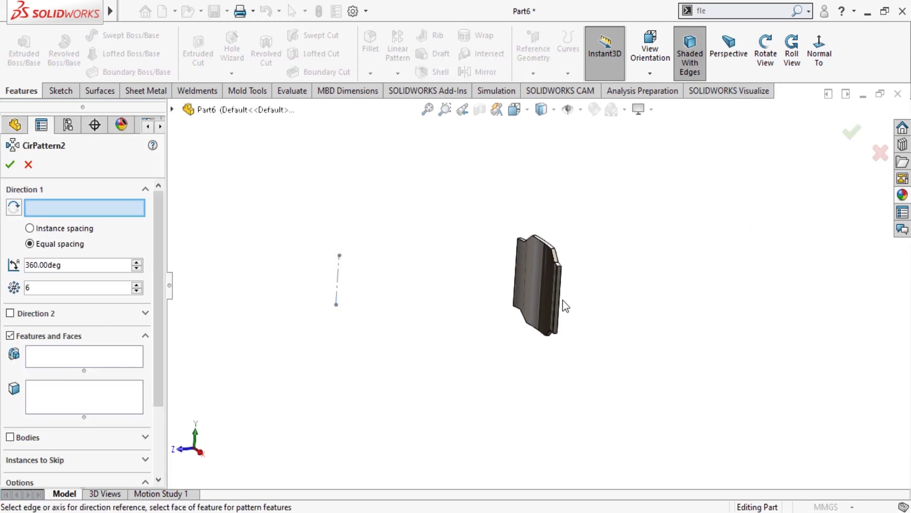
left_click(338, 266)
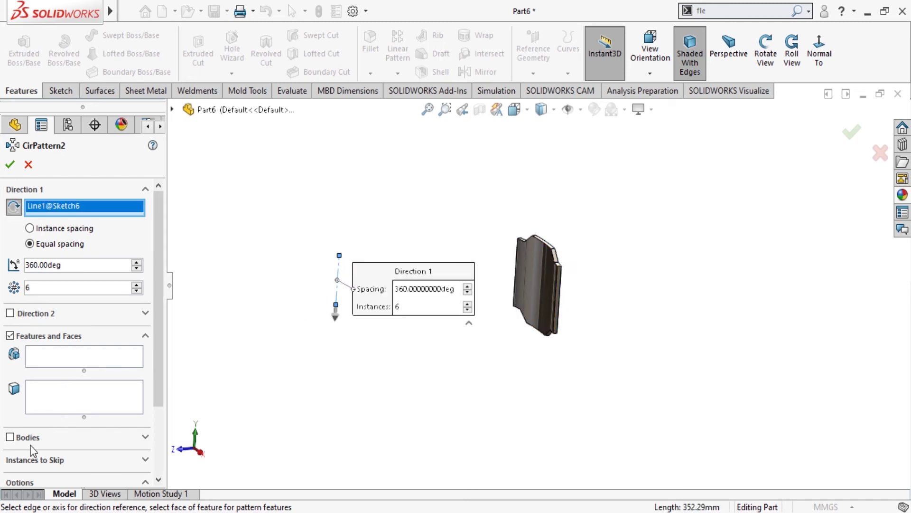
left_click(10, 437)
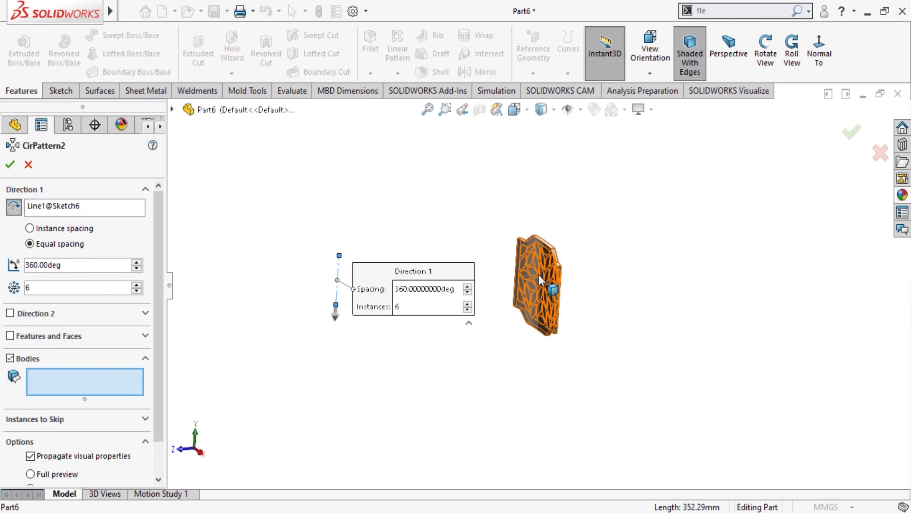
left_click(555, 292)
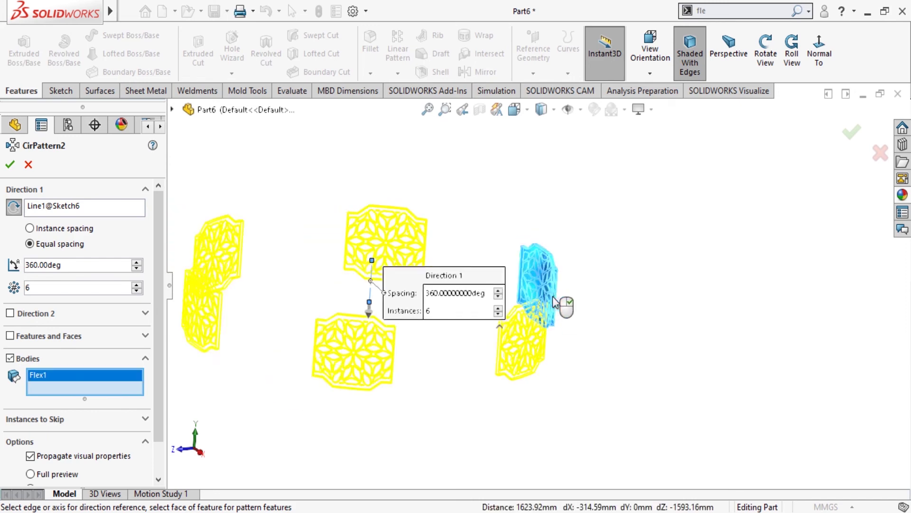
double_click(64, 288)
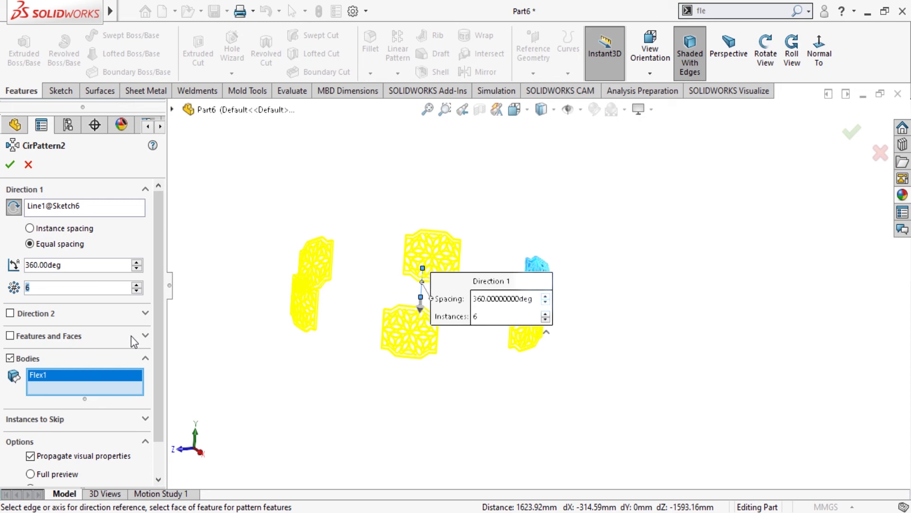
type("1")
type("55")
key("BackSpace")
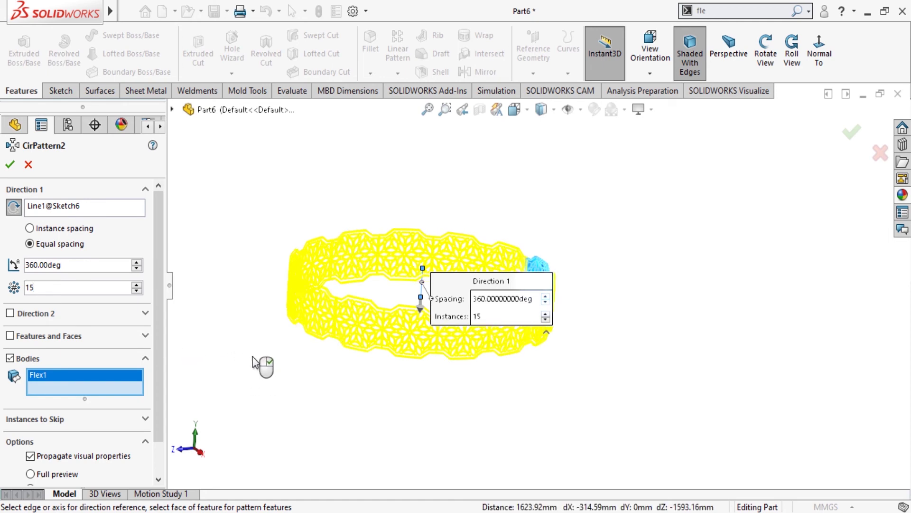
key("Return")
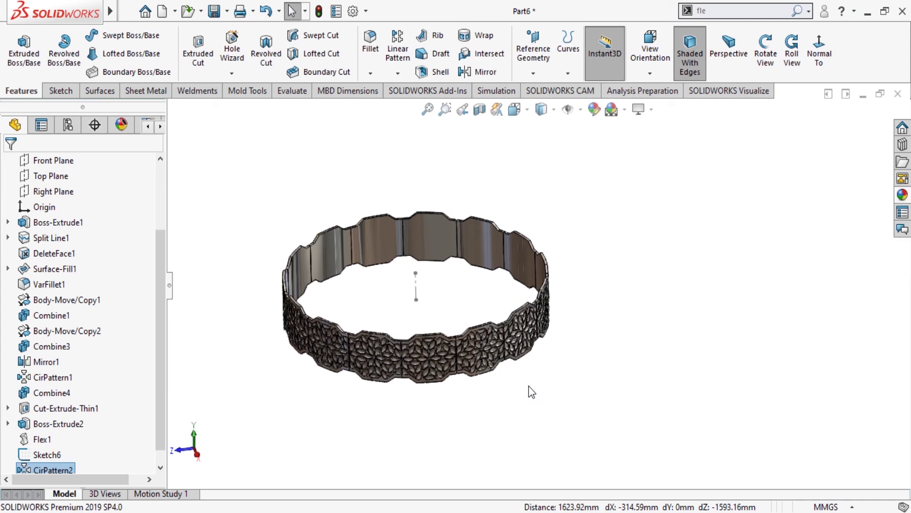
Hide the Sketch6 axis and set up an Add combine of Flex1 plus all CirPattern2 bodies
left_click(418, 287)
left_click(456, 266)
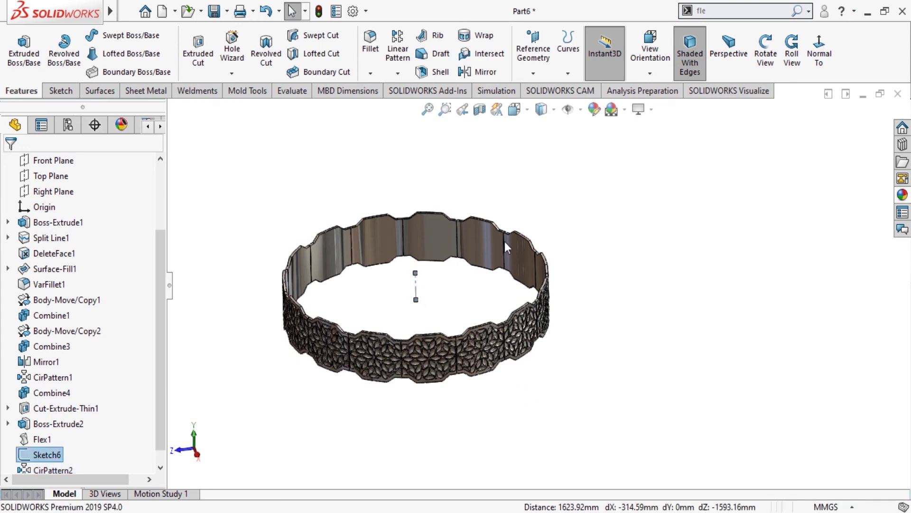
left_click(744, 14)
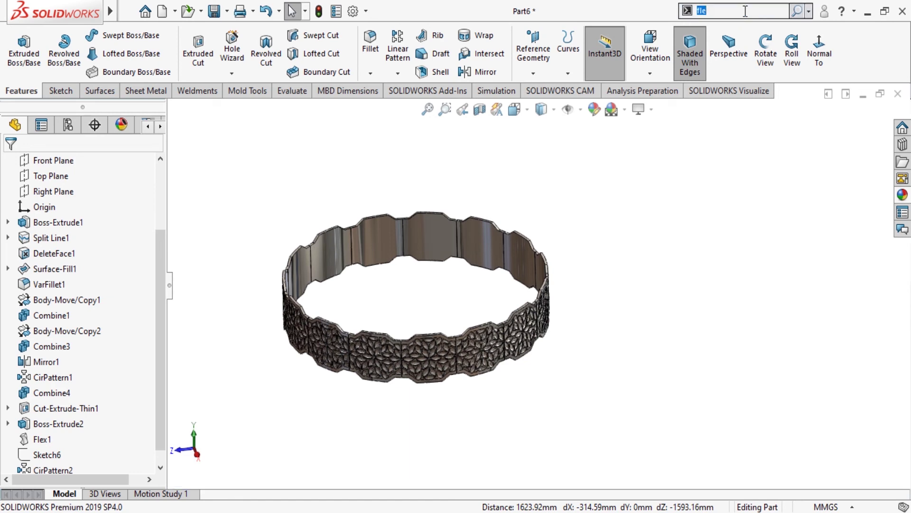
key("BackSpace")
key("BackSpace")
key("BackSpace")
type("d")
type("om")
key("Return")
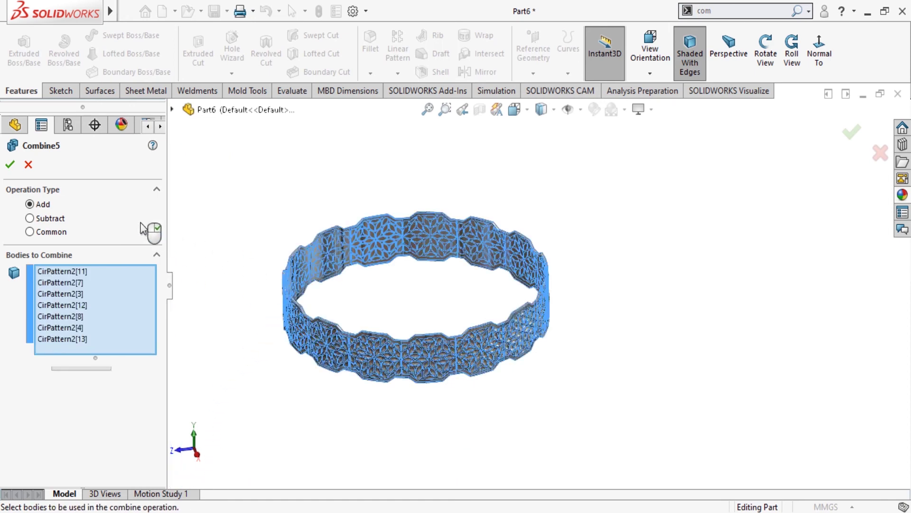
left_click(10, 165)
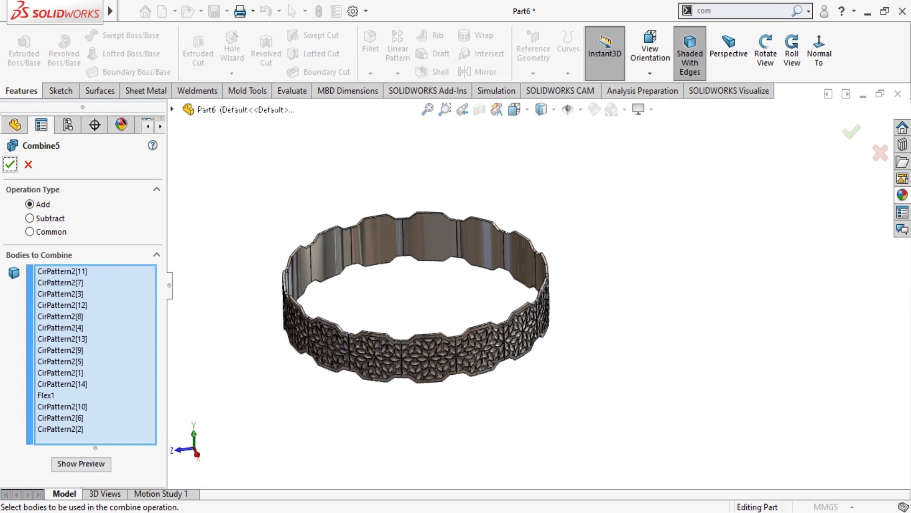
Confirm Combine5 to join Flex1 and the fourteen pattern bodies into one ring
key("Return")
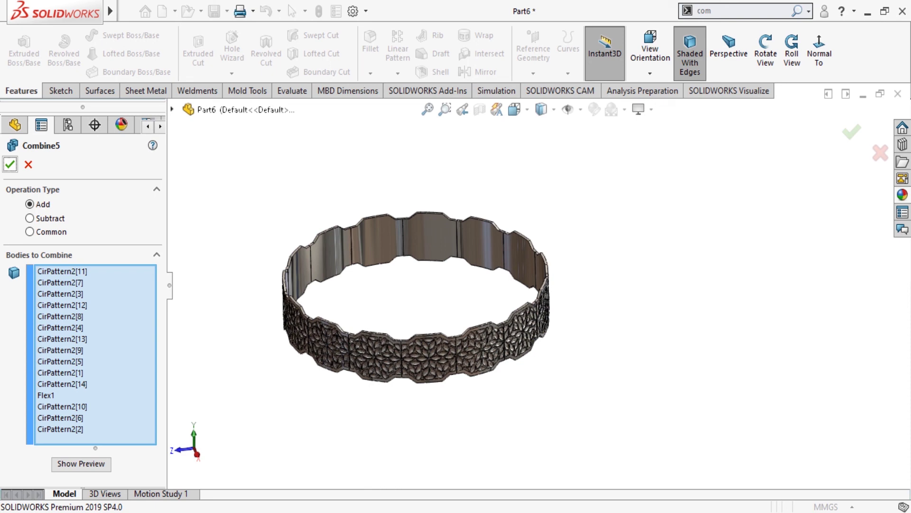
key("Return")
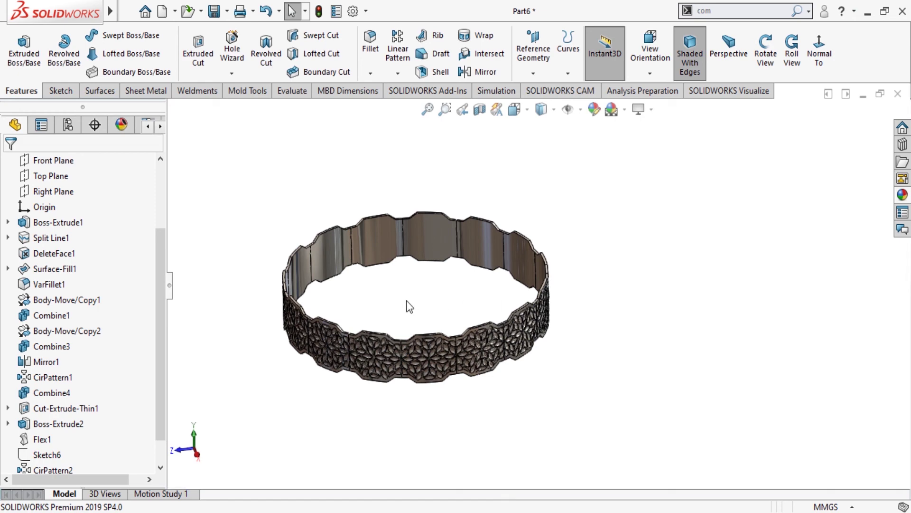
mouse_move(394, 293)
middle_mouse_down()
mouse_move(491, 318)
mouse_move(434, 307)
mouse_move(405, 327)
middle_mouse_up()
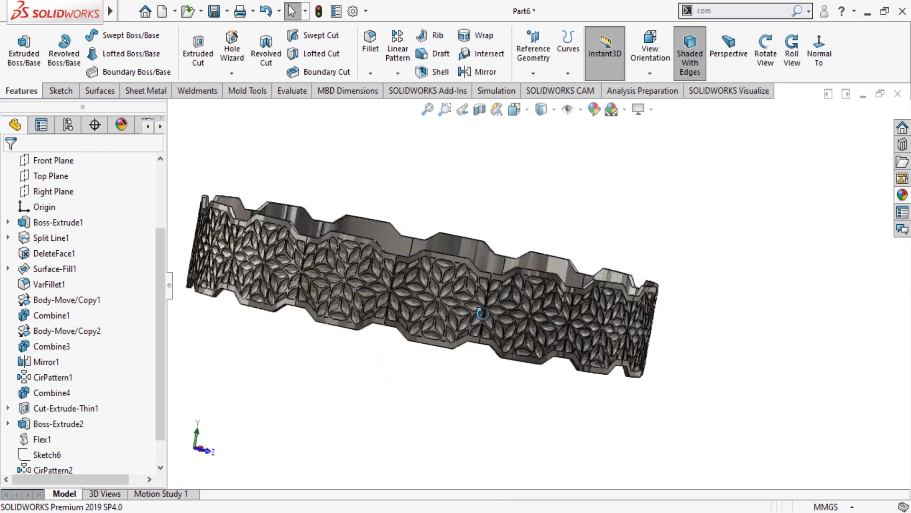
scroll(488, 301, "down", 2)
scroll(538, 313, "down", 5)
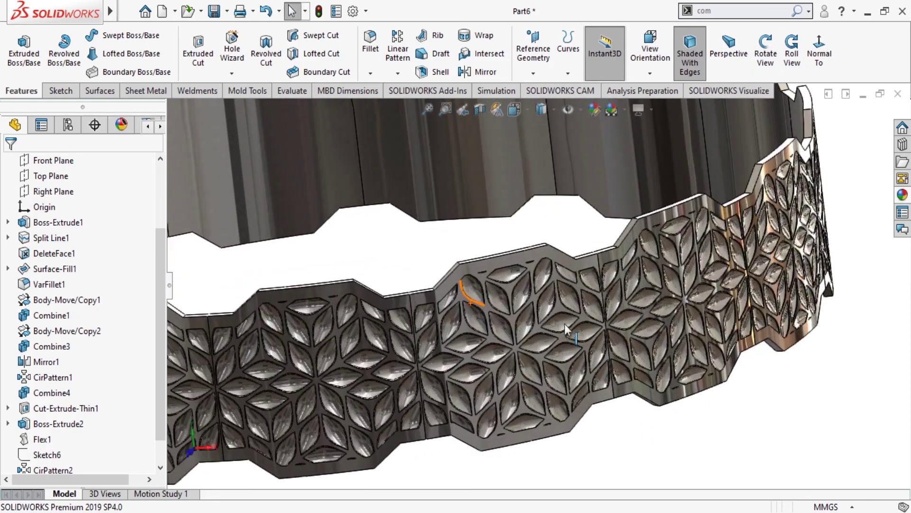
scroll(564, 323, "up", 3)
middle_click_drag(551, 315, 752, 367)
scroll(752, 367, "down", 3)
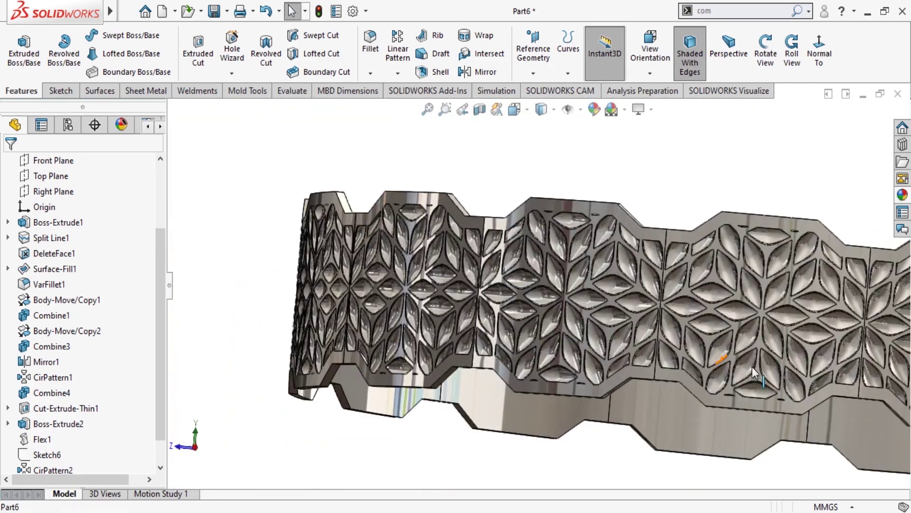
scroll(751, 367, "up", 1)
mouse_move(868, 351)
middle_mouse_down()
mouse_move(898, 340)
mouse_move(807, 375)
middle_mouse_up()
key("Escape")
scroll(800, 379, "up", 2)
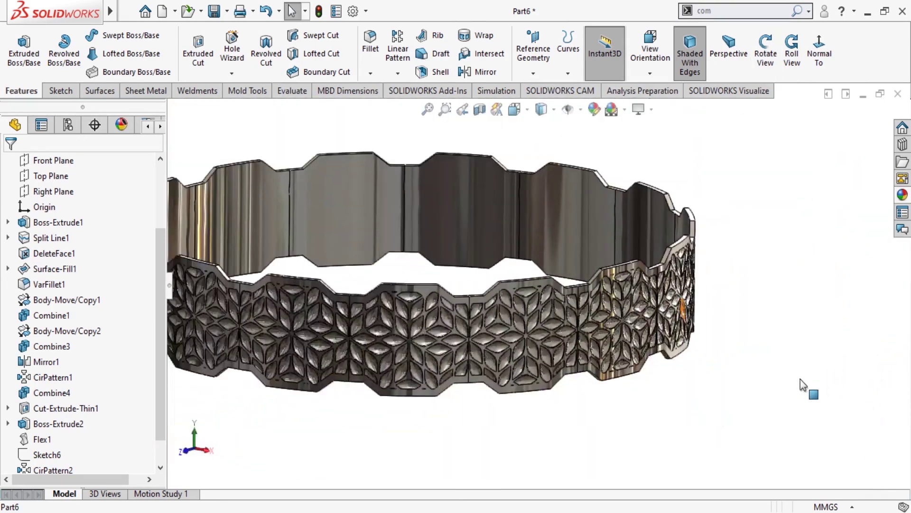
scroll(500, 346, "up", 1)
scroll(405, 282, "down", 2)
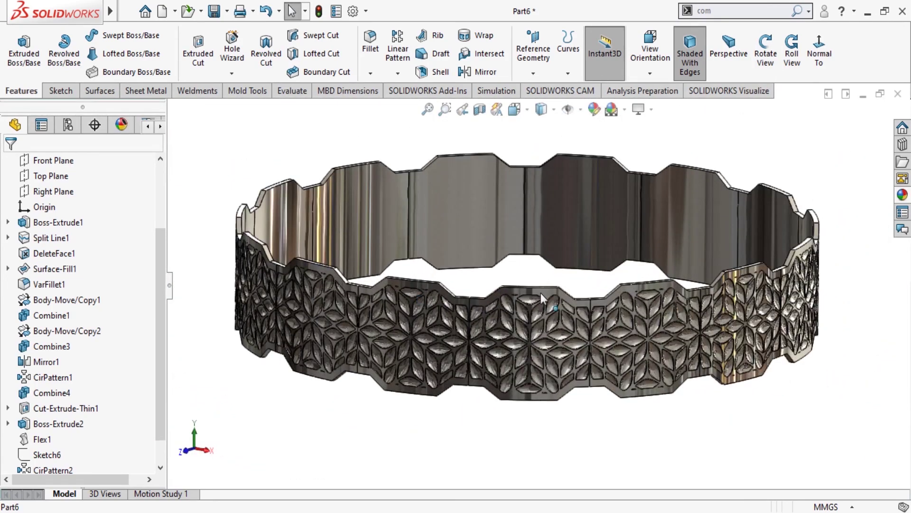
middle_click_drag(540, 292, 475, 306)
scroll(522, 299, "down", 2)
key("Escape")
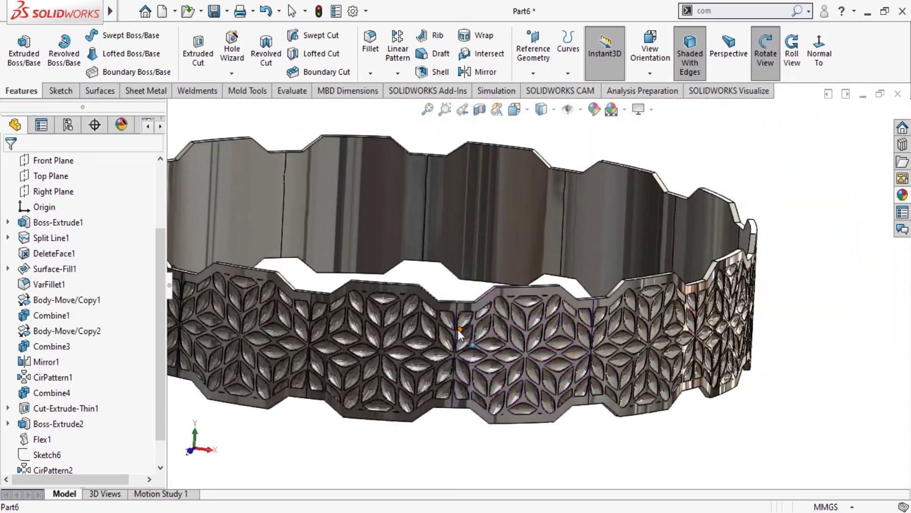
scroll(468, 306, "down", 3)
scroll(475, 303, "down", 3)
scroll(474, 304, "up", 2)
scroll(508, 294, "up", 3)
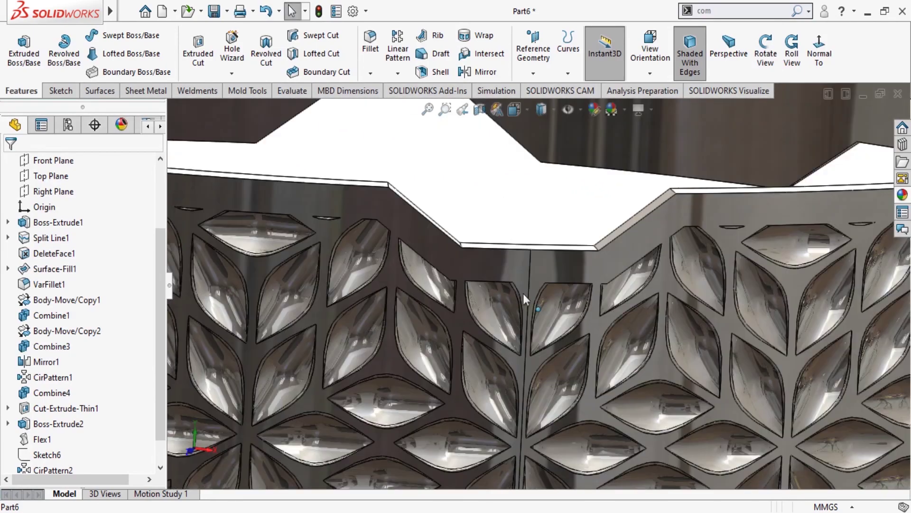
scroll(529, 292, "up", 2)
scroll(540, 303, "up", 5)
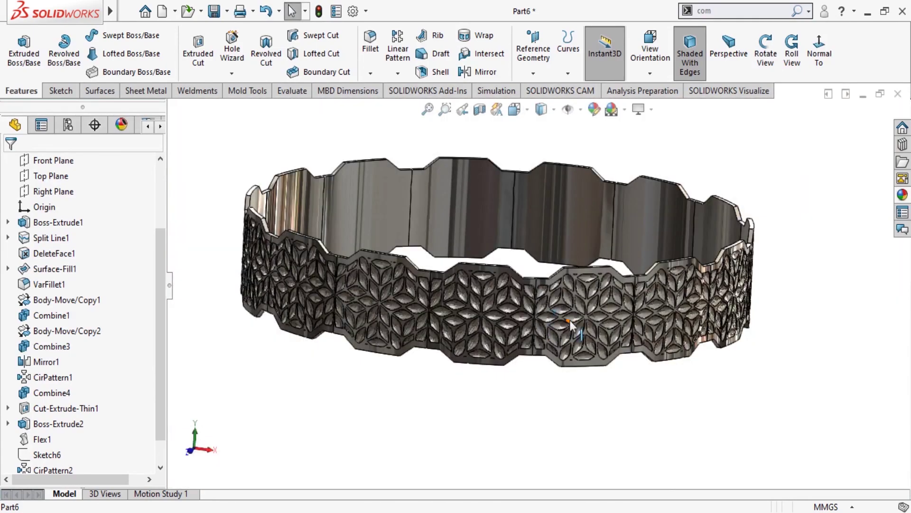